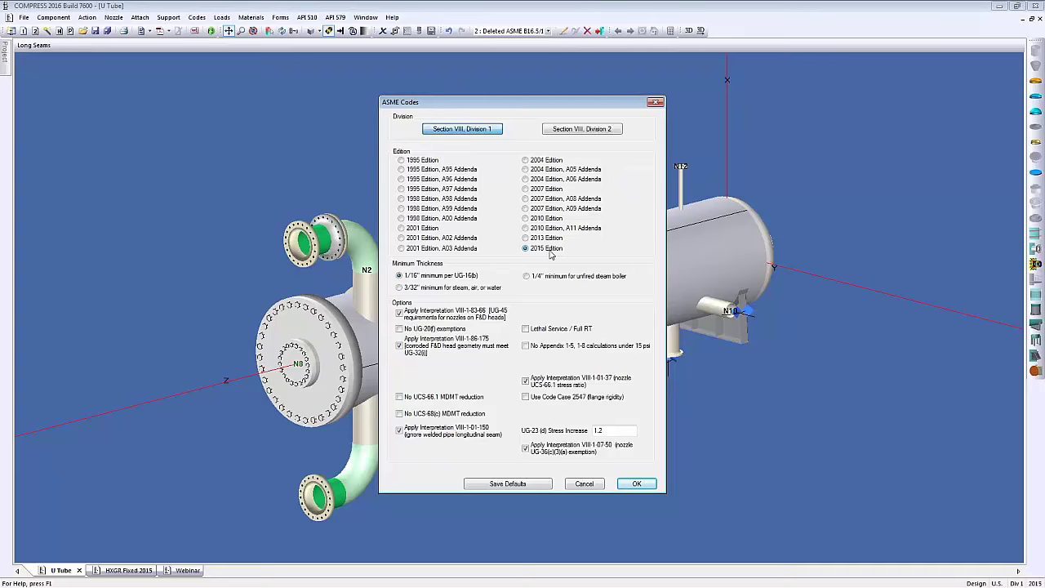
Step: Accept the 2015 Edition code settings and open the ASME Section VIII, Division 1 2015 Edition notes in the Build 7600 change list
{"action": "left_click", "coordinate": [629, 482]}
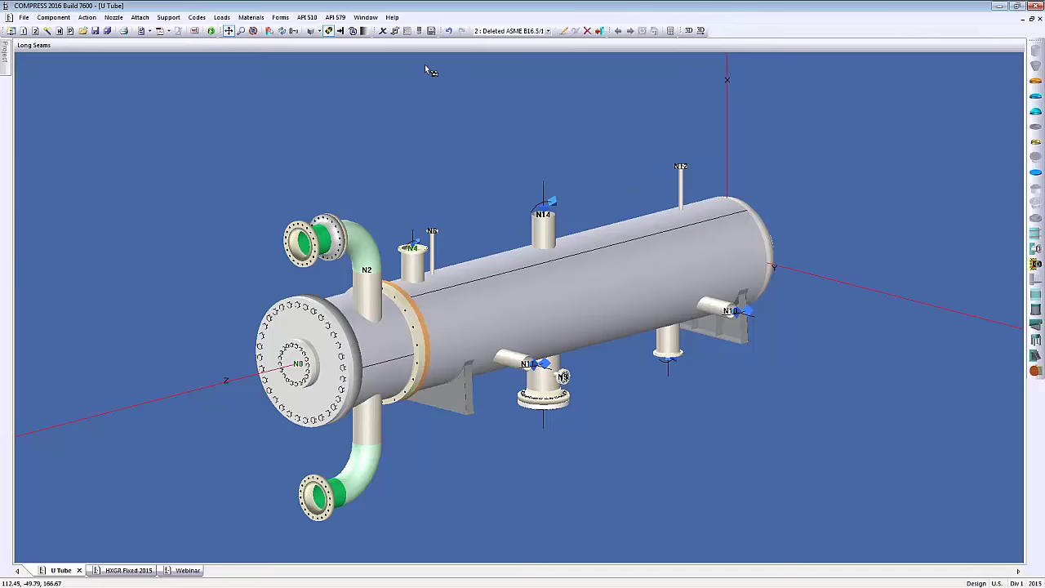
{"action": "left_click", "coordinate": [392, 17]}
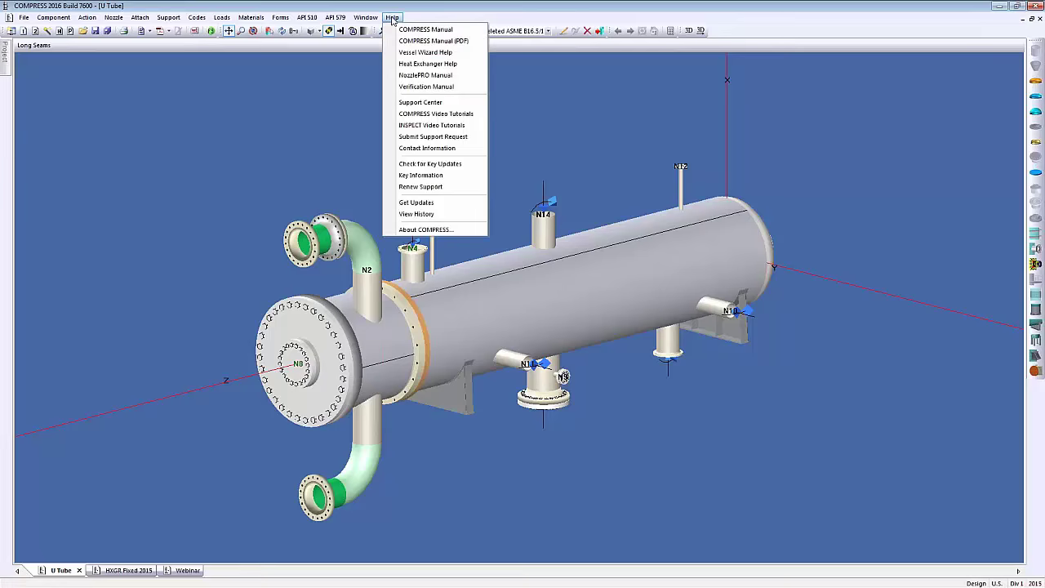
{"action": "left_click", "coordinate": [435, 214]}
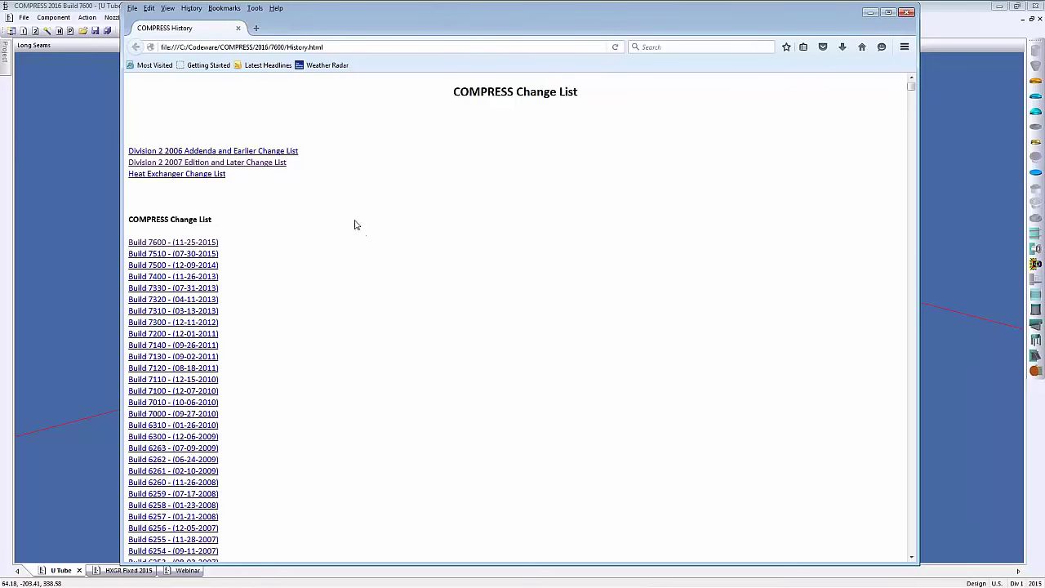
{"action": "left_click", "coordinate": [205, 244]}
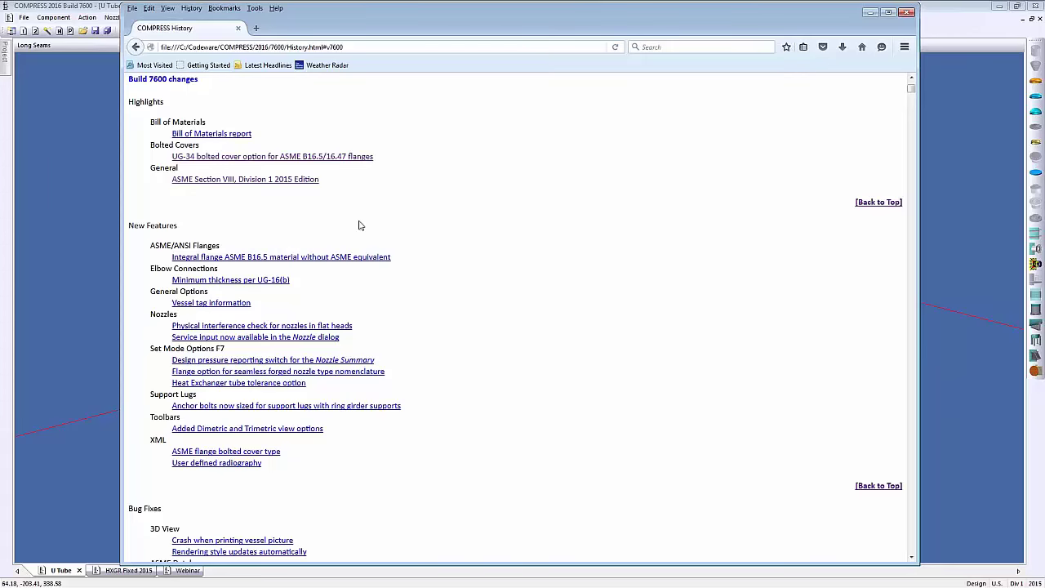
{"action": "left_click", "coordinate": [278, 180]}
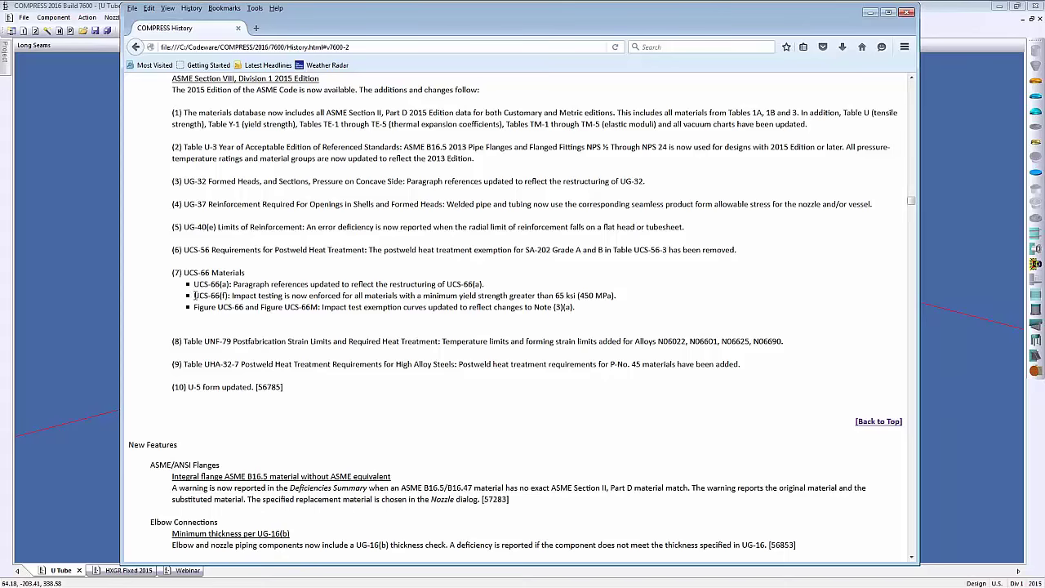
Step: Examine the UCS-66(f) impact testing and U-5 form entries in the change list, and clear its window off the model view
{"action": "left_click_drag", "start_coordinate": [194, 296], "coordinate": [633, 297]}
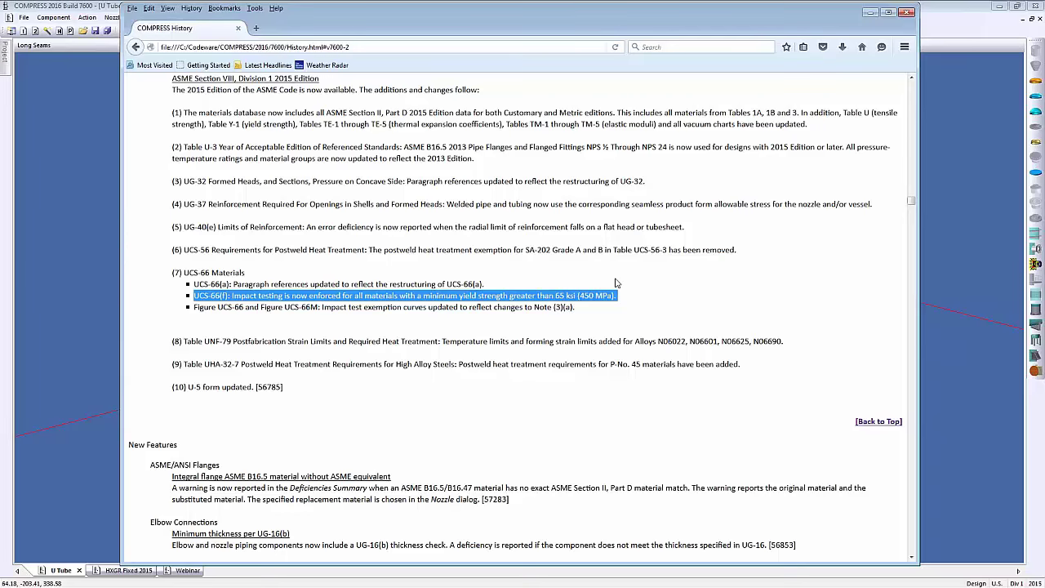
{"action": "left_click", "coordinate": [615, 282]}
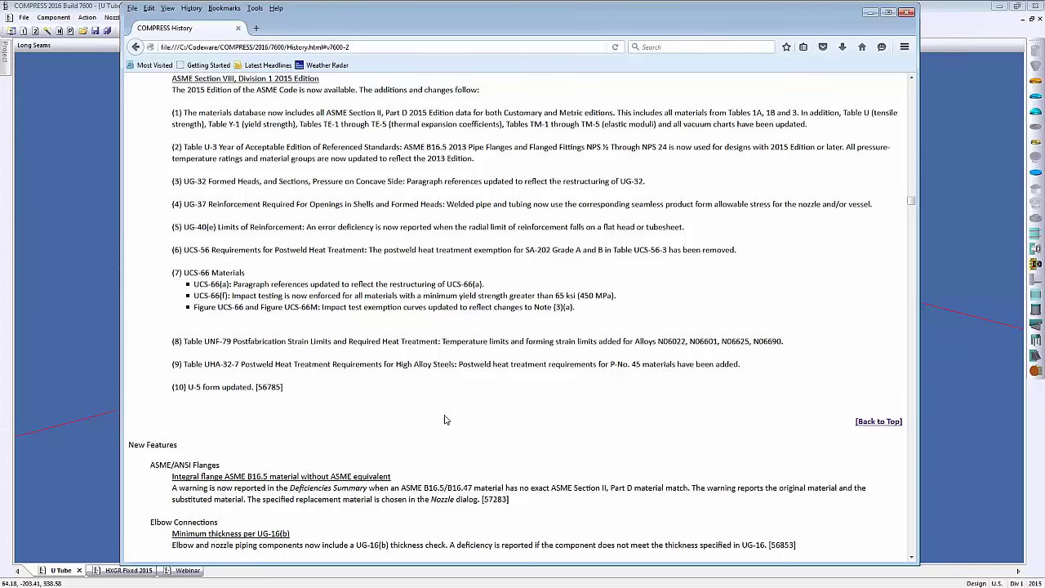
{"action": "left_click_drag", "start_coordinate": [287, 392], "coordinate": [177, 387]}
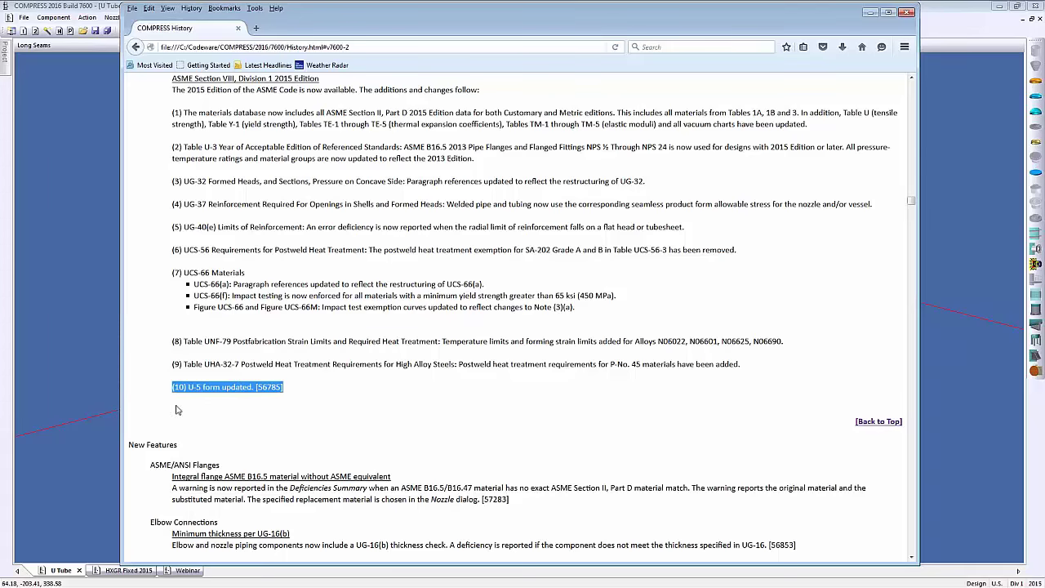
{"action": "left_click", "coordinate": [222, 431]}
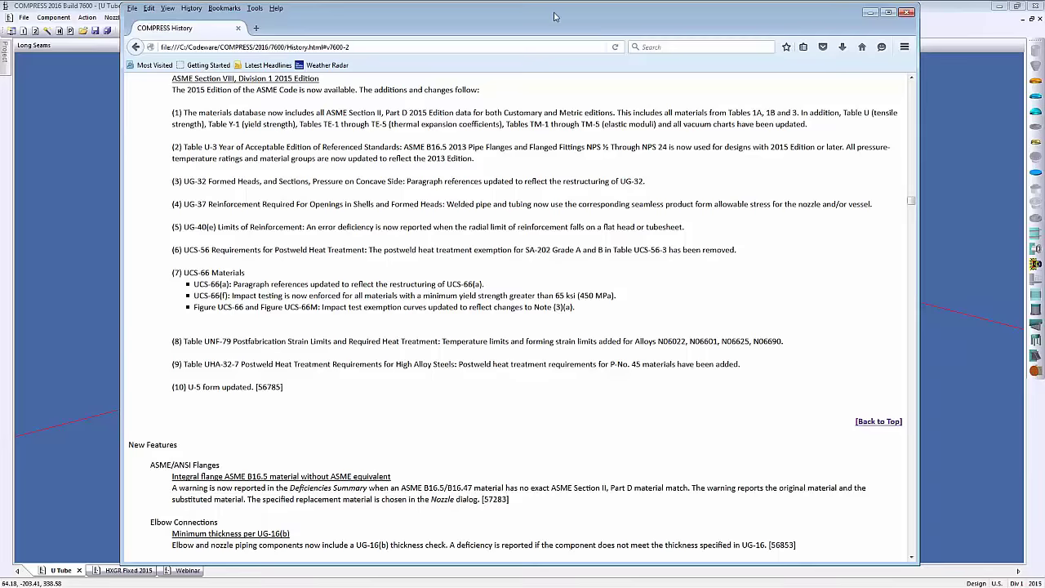
{"action": "left_click_drag", "start_coordinate": [556, 17], "coordinate": [0, 49]}
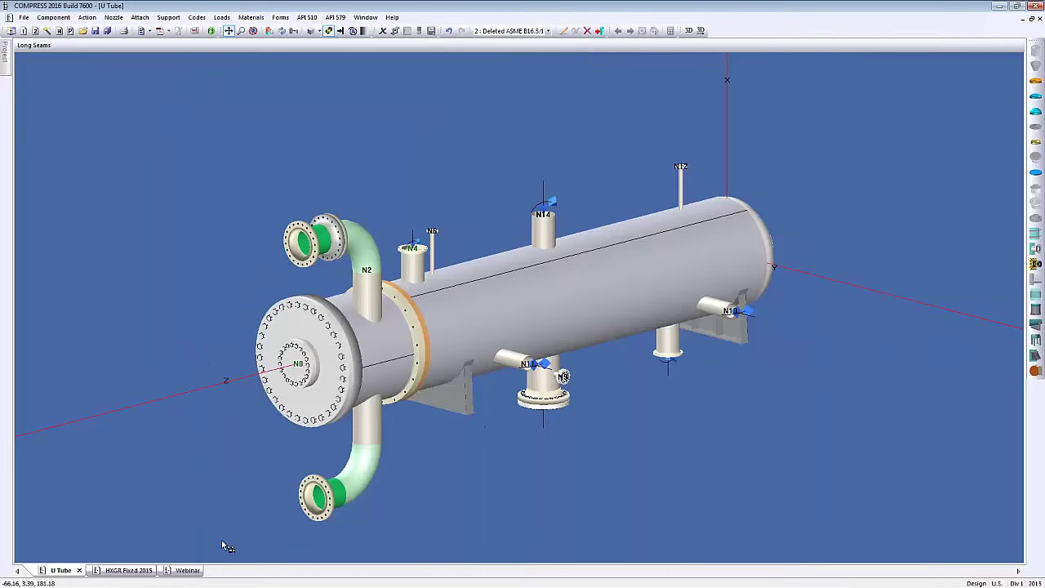
Step: Switch to the HXGR Fixed 2015 model and open its heat exchanger definition
{"action": "left_click", "coordinate": [126, 569]}
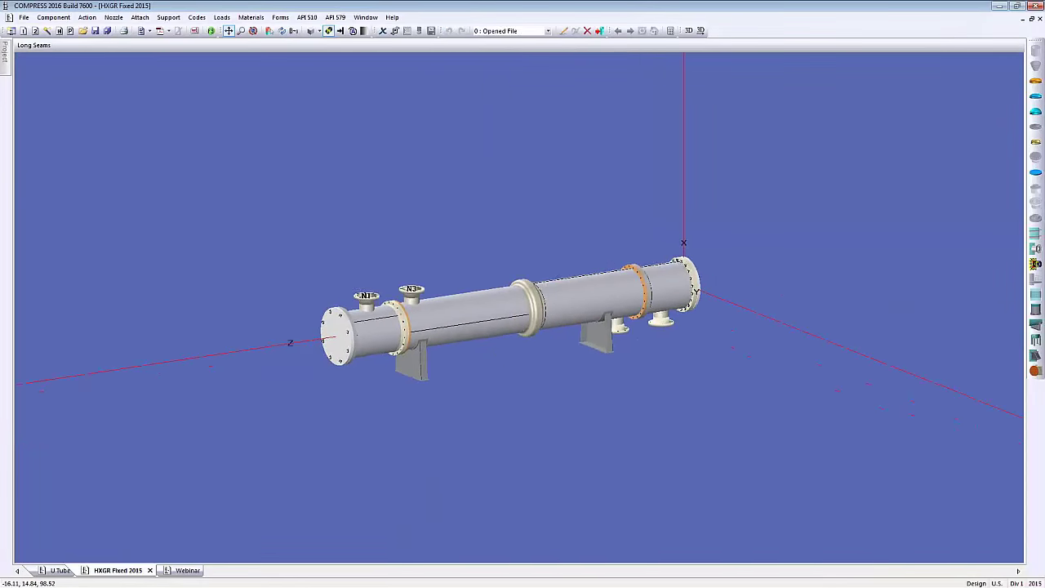
{"action": "scroll", "coordinate": [461, 341], "scroll_direction": "up", "scroll_amount": 2}
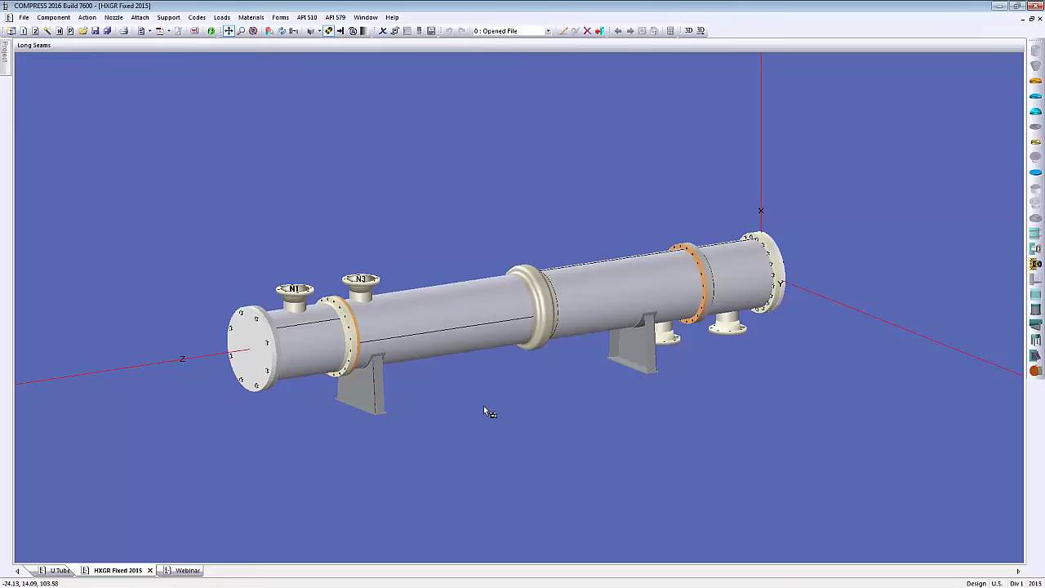
{"action": "left_click", "coordinate": [422, 327]}
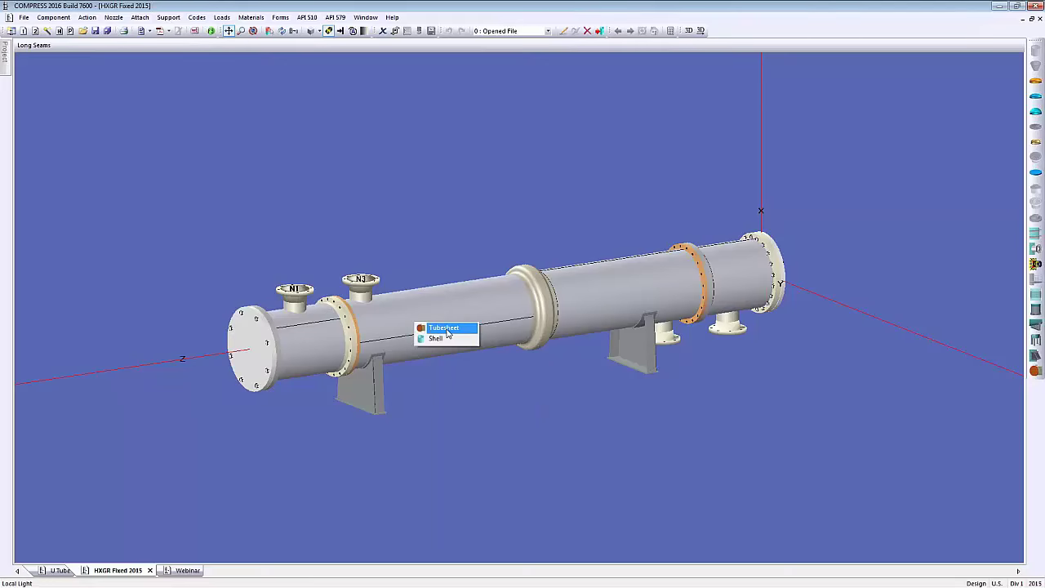
{"action": "double_click", "coordinate": [72, 255]}
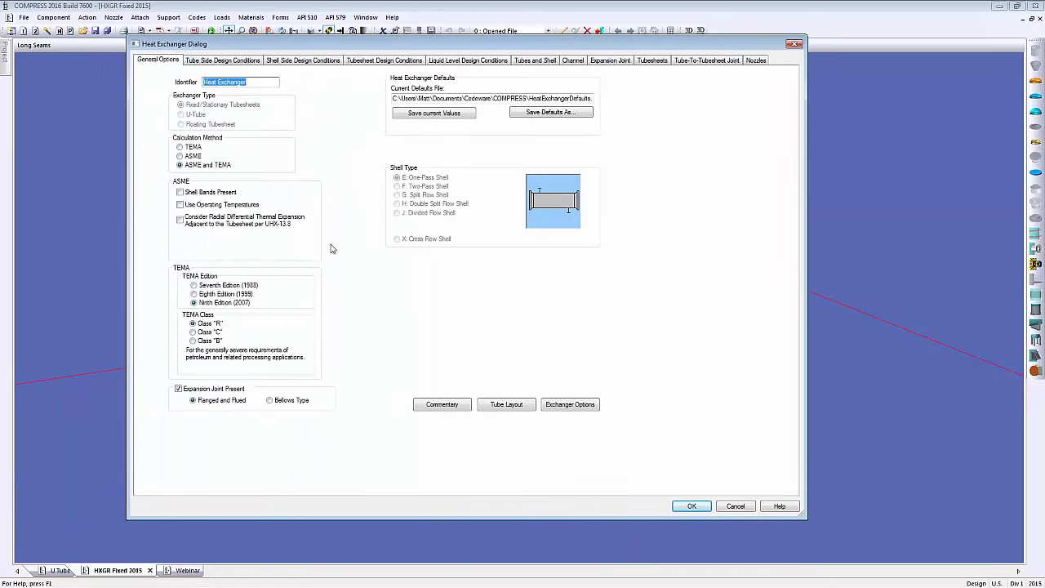
Step: Review the tube side and shell side design conditions, including the operating pressures, and accept the heat exchanger settings
{"action": "left_click", "coordinate": [251, 63]}
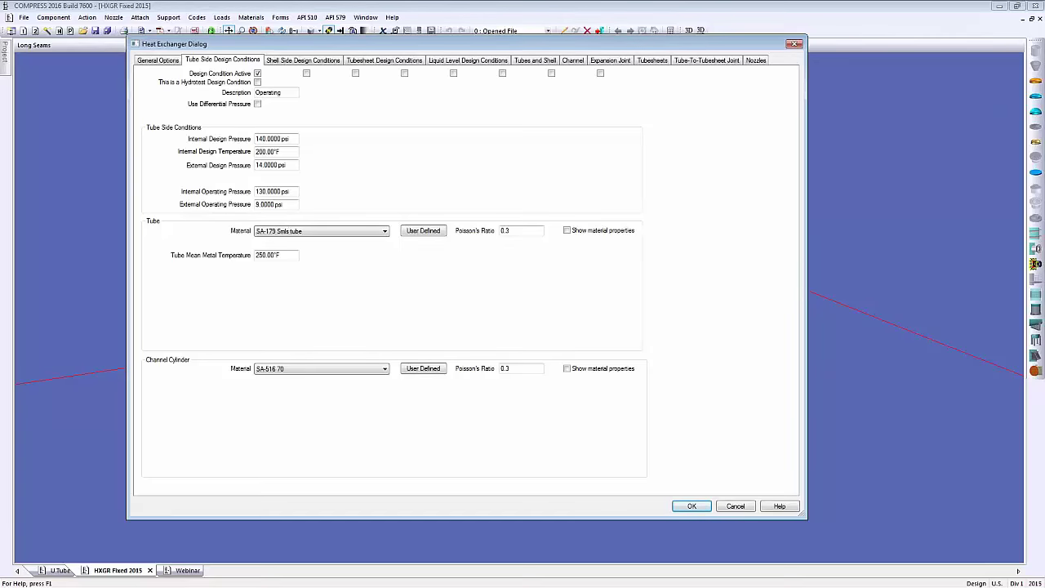
{"action": "left_click", "coordinate": [292, 205]}
{"action": "left_click", "coordinate": [301, 61]}
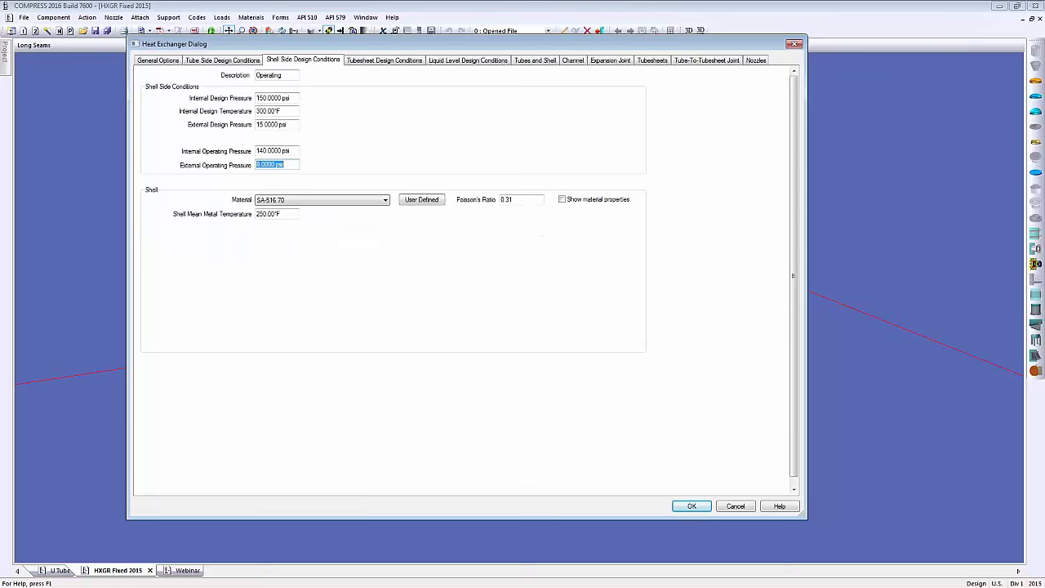
{"action": "left_click", "coordinate": [243, 63]}
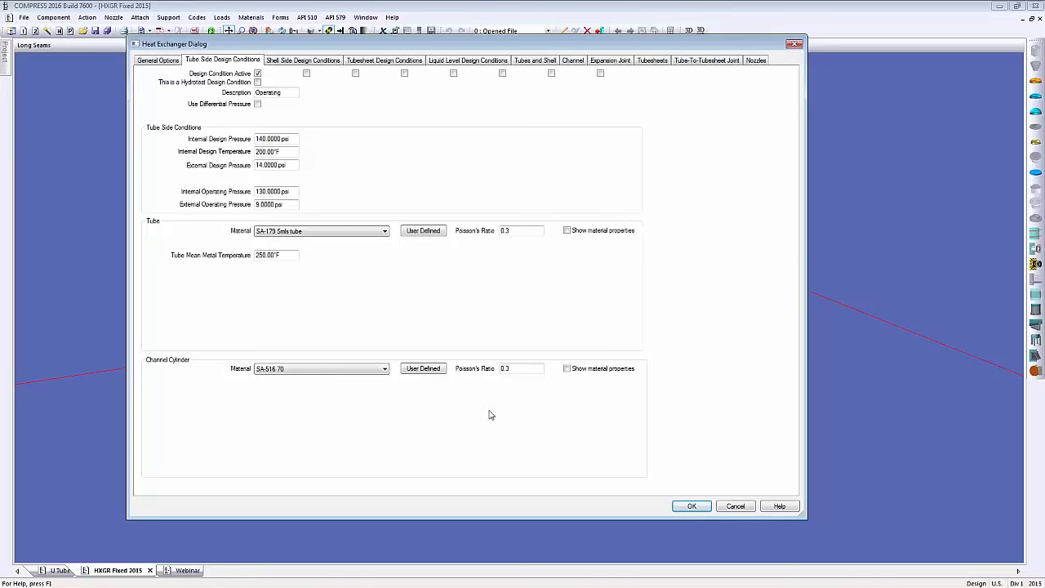
{"action": "left_click", "coordinate": [689, 506]}
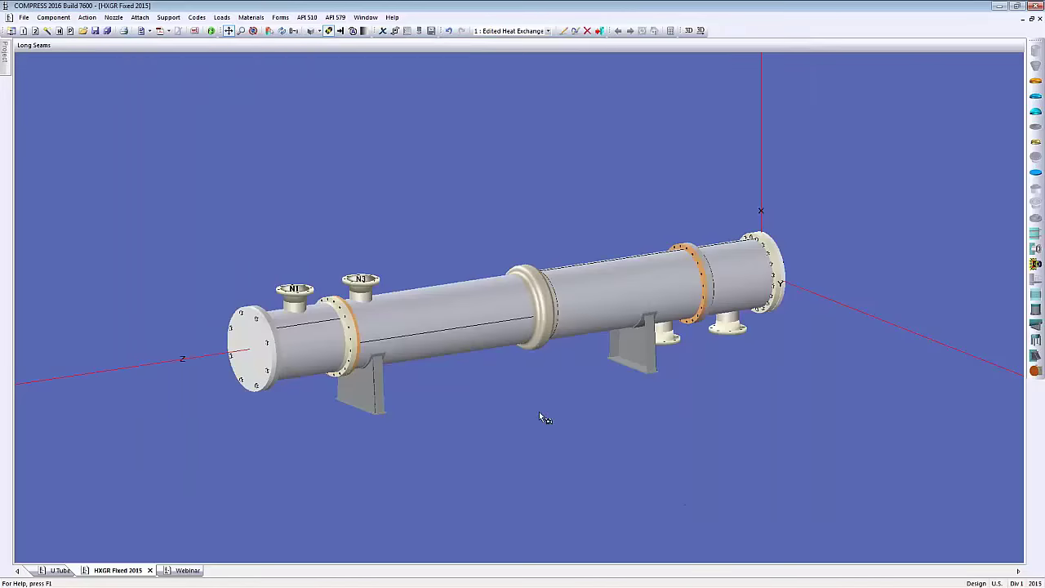
Step: Open the Tubesheet -- ASME section of the calculation report with all its tables collapsed
{"action": "left_click", "coordinate": [143, 36]}
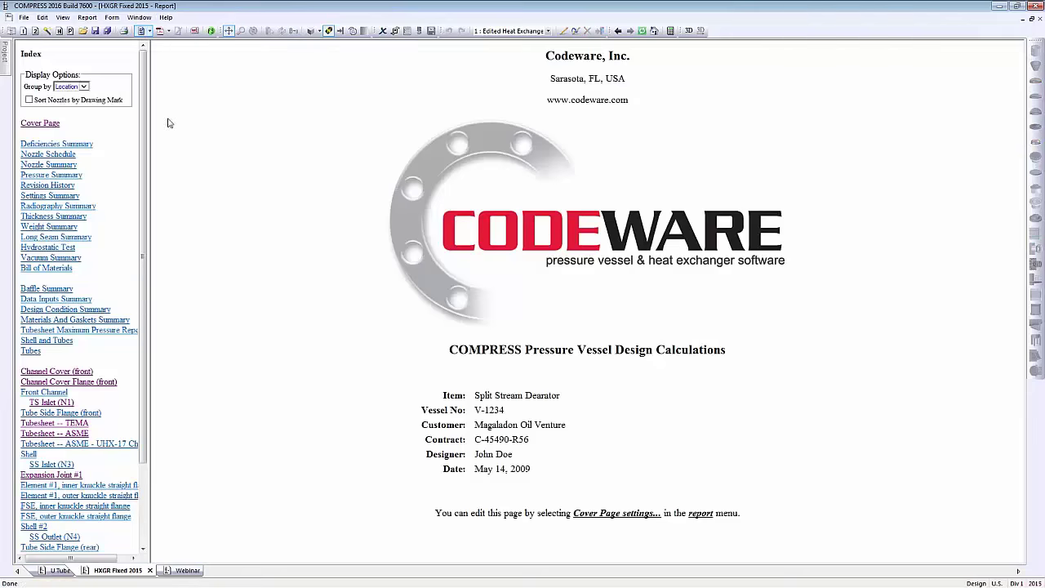
{"action": "left_click_drag", "start_coordinate": [145, 165], "coordinate": [145, 255]}
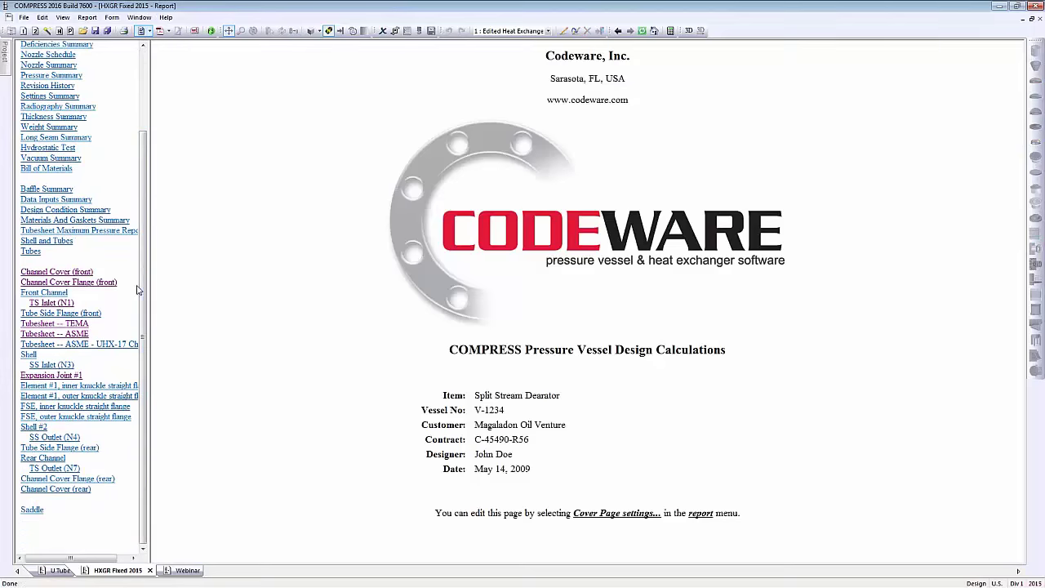
{"action": "left_click", "coordinate": [42, 334]}
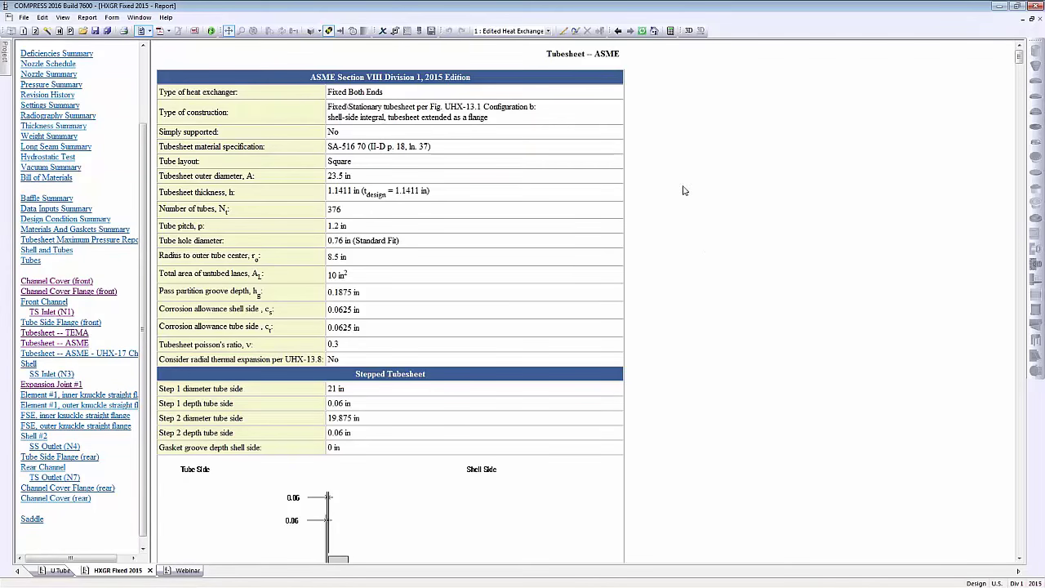
{"action": "left_click", "coordinate": [592, 72]}
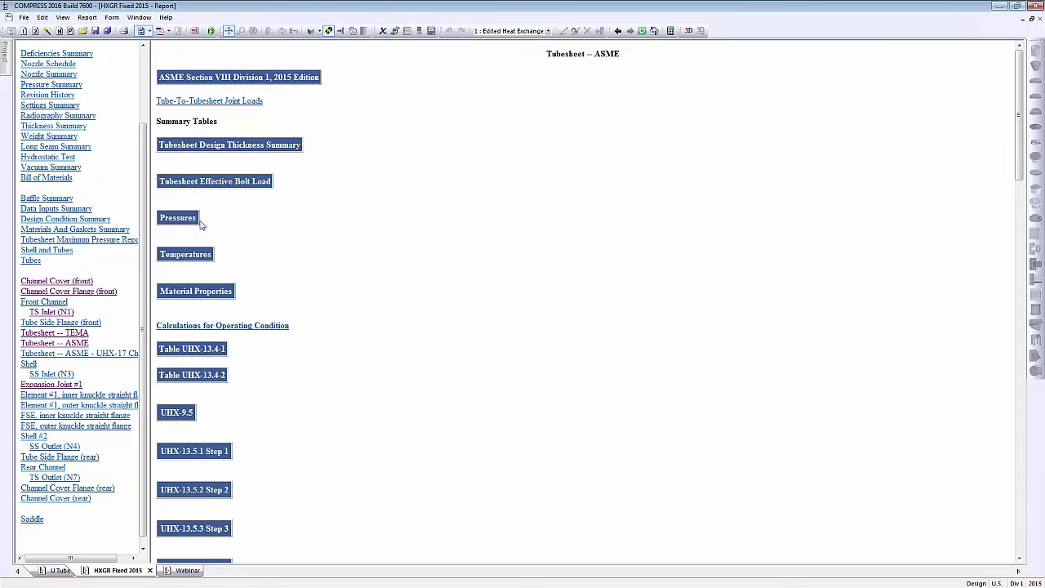
Step: Expand the Pressures summary table and examine its shell side and tube side operating pressure columns
{"action": "left_click", "coordinate": [197, 220]}
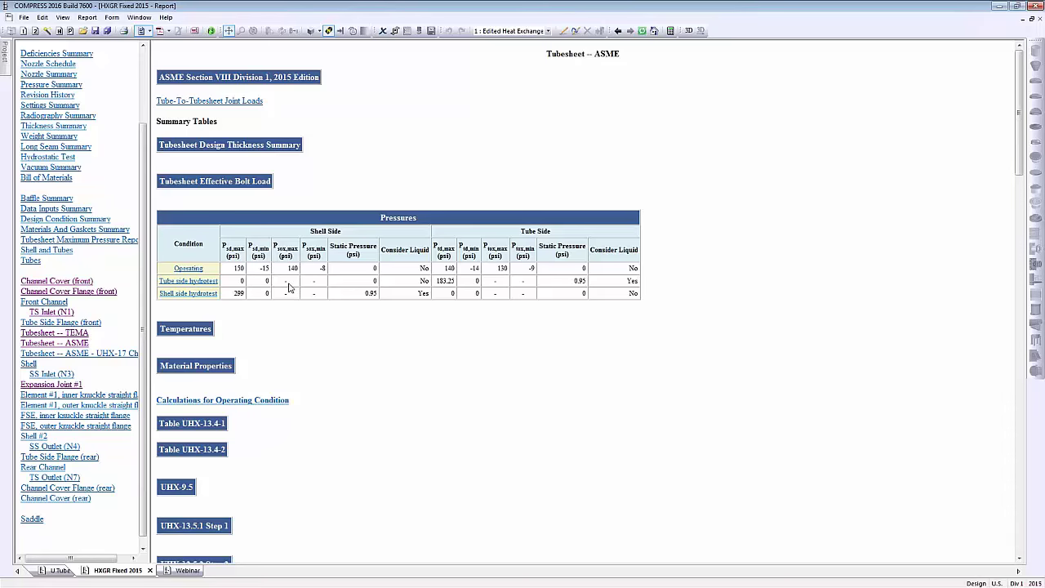
{"action": "double_click", "coordinate": [325, 249]}
{"action": "double_click", "coordinate": [490, 248]}
{"action": "double_click", "coordinate": [523, 249]}
{"action": "left_click", "coordinate": [585, 362]}
Step: Look through the UHX-13.5 tubesheet calculation steps, briefly expanding and collapsing UHX-13.5.6 Step 6
{"action": "scroll", "coordinate": [585, 361], "scroll_direction": "down", "scroll_amount": 5}
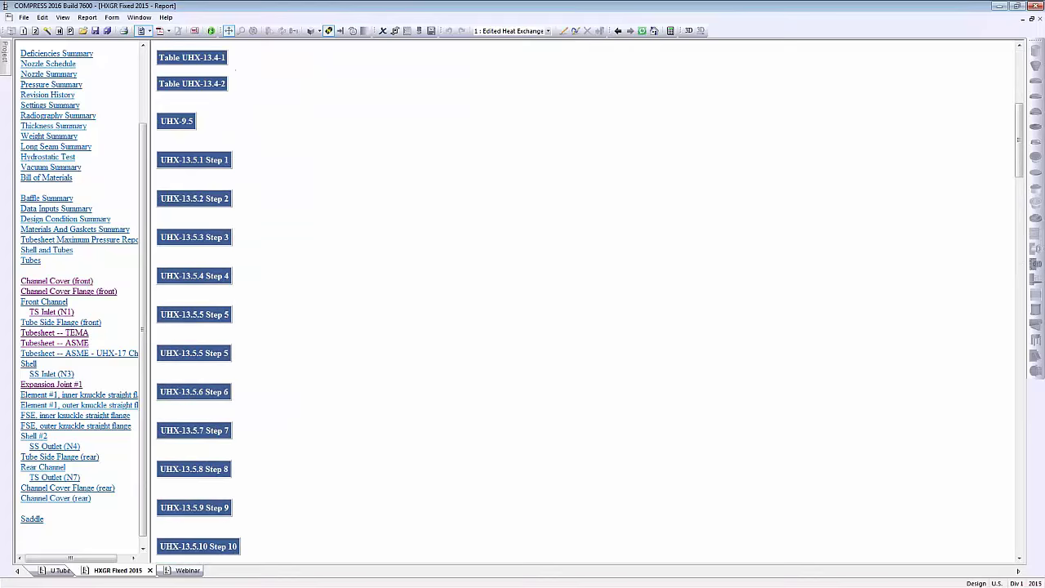
{"action": "left_click", "coordinate": [218, 395]}
{"action": "left_click", "coordinate": [218, 394]}
{"action": "scroll", "coordinate": [272, 368], "scroll_direction": "down", "scroll_amount": 1}
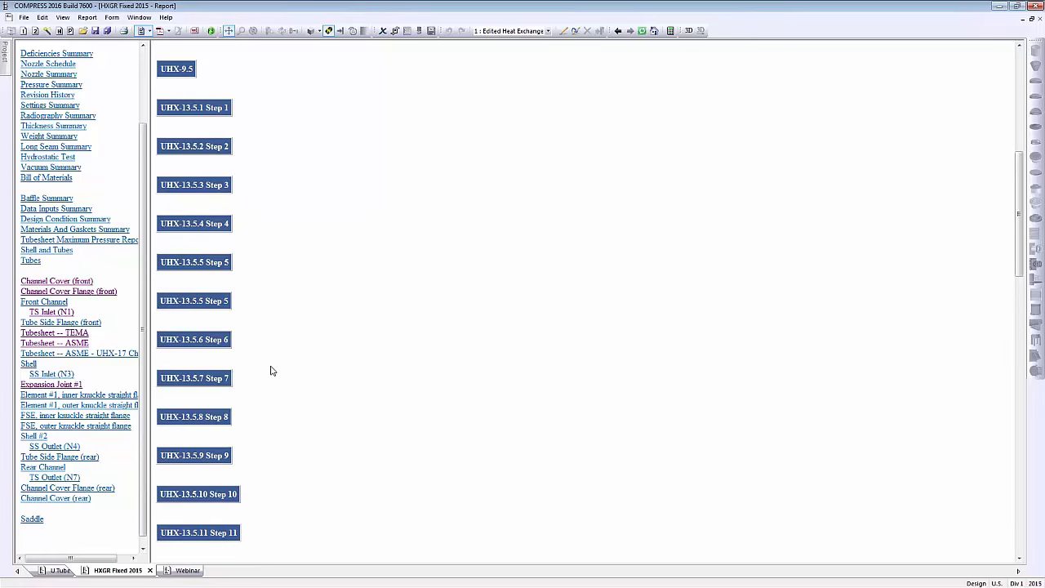
Step: Examine the design condition pressures and spring rates in the Expansion Joint #1 report, and return to the 3D model
{"action": "left_click", "coordinate": [69, 385]}
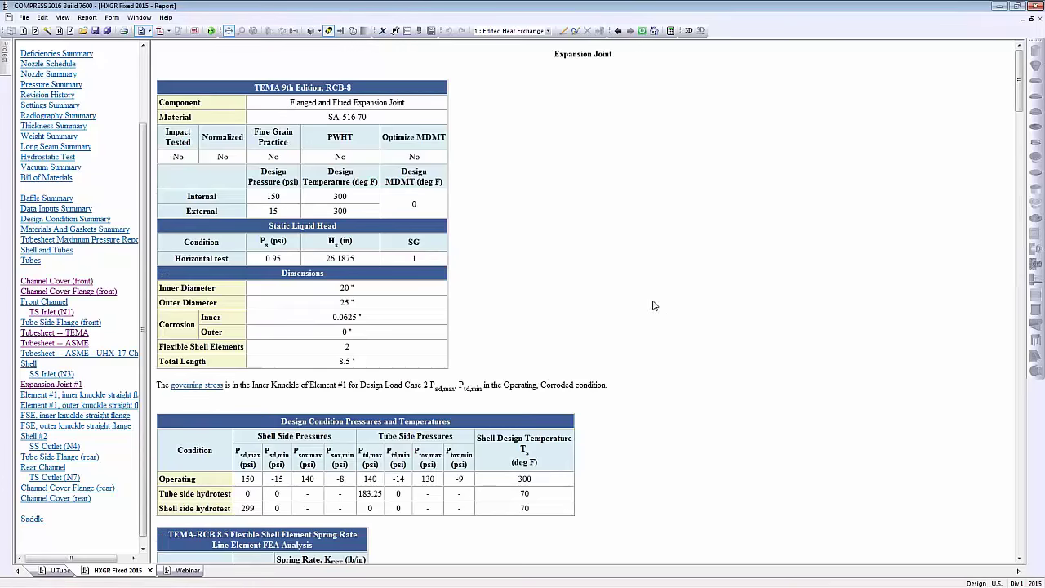
{"action": "scroll", "coordinate": [657, 310], "scroll_direction": "down", "scroll_amount": 8}
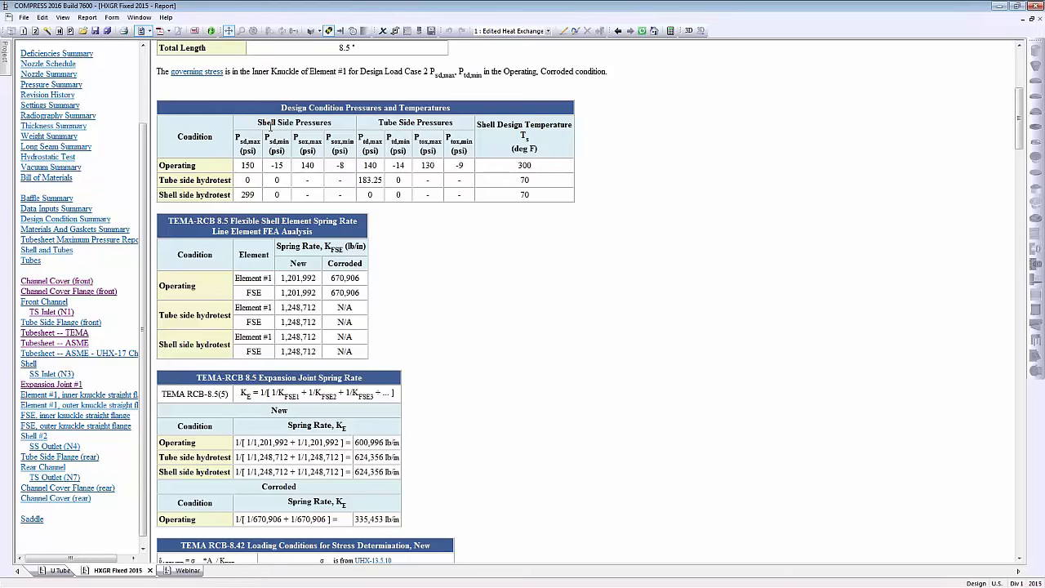
{"action": "left_click", "coordinate": [142, 33]}
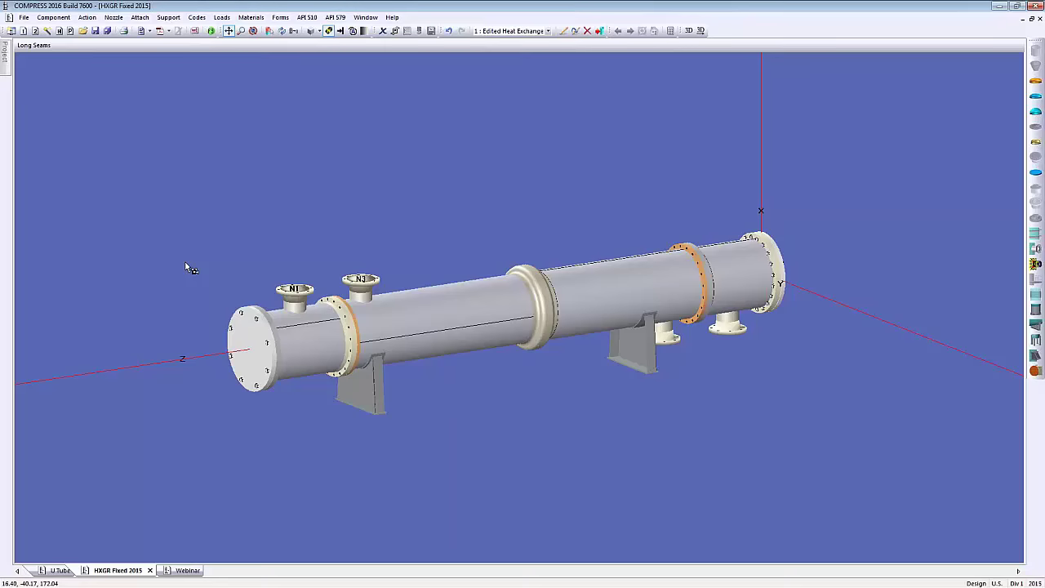
Step: Try the 2010 Edition of ASME Section VIII, Division 1 in the exchanger's code settings
{"action": "left_click", "coordinate": [196, 17]}
{"action": "left_click", "coordinate": [213, 52]}
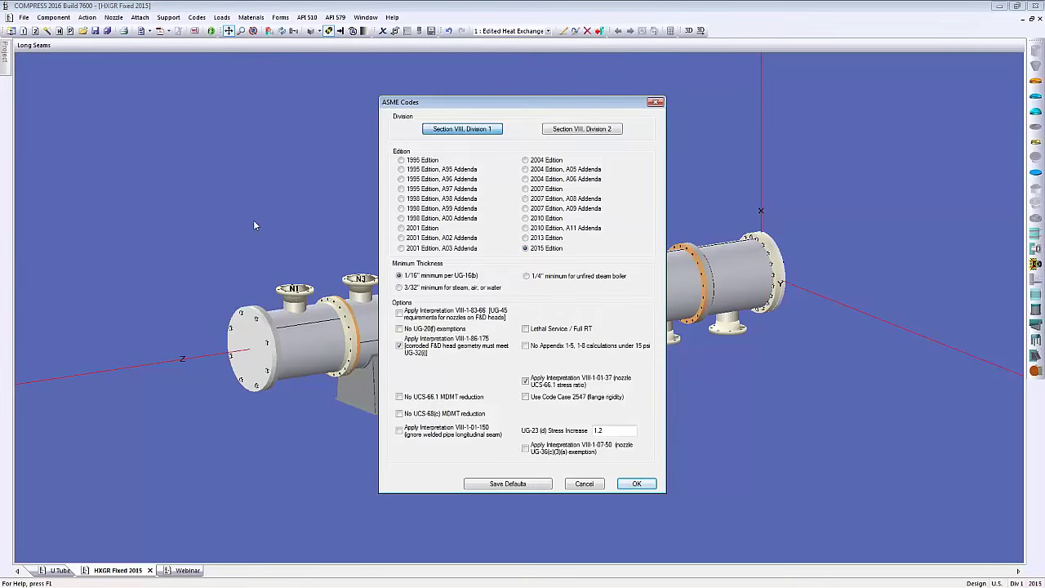
{"action": "left_click", "coordinate": [538, 222]}
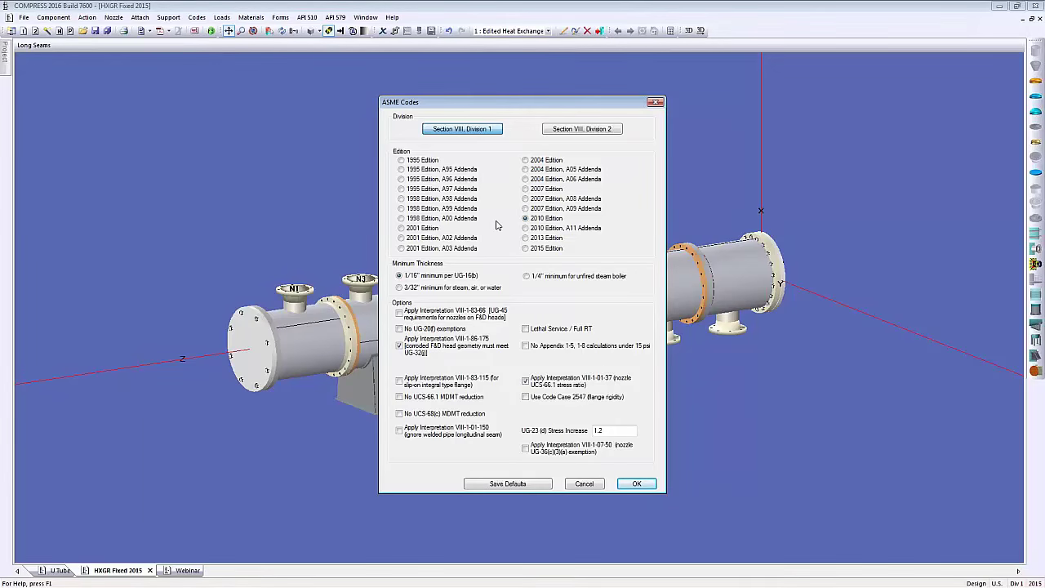
{"action": "left_click", "coordinate": [638, 483]}
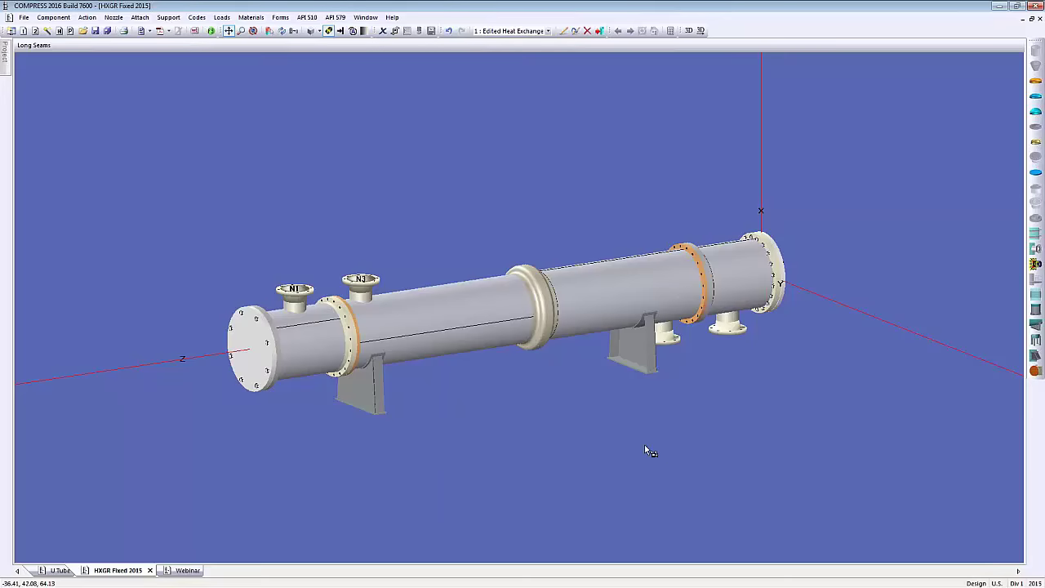
Step: In the U Tube model, add a Class 300 welding neck ASME B16.5/16.47 flange with a UG-34 cover to nozzle N14
{"action": "left_click", "coordinate": [59, 570]}
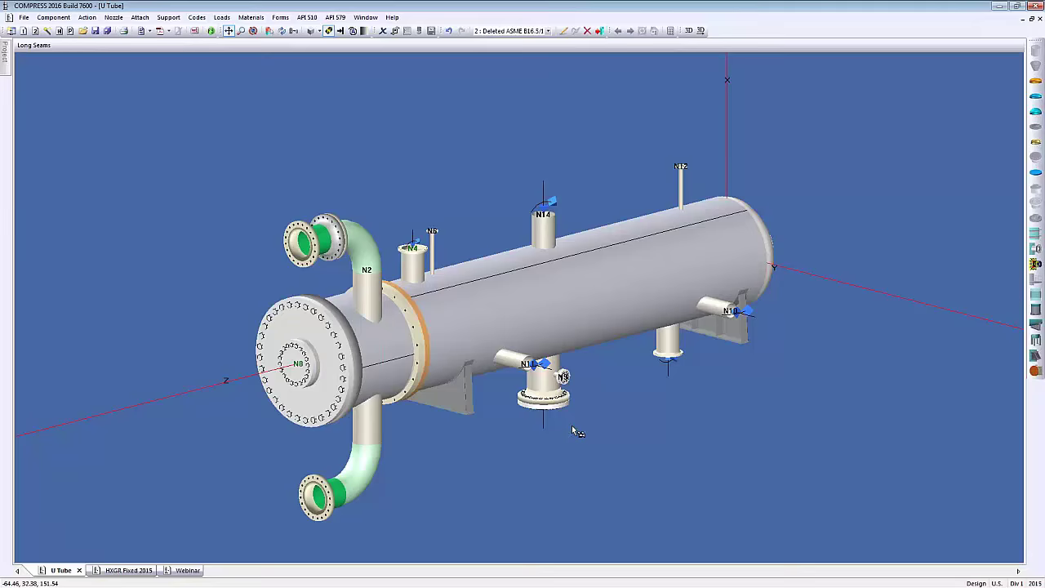
{"action": "scroll", "coordinate": [553, 264], "scroll_direction": "up", "scroll_amount": 5}
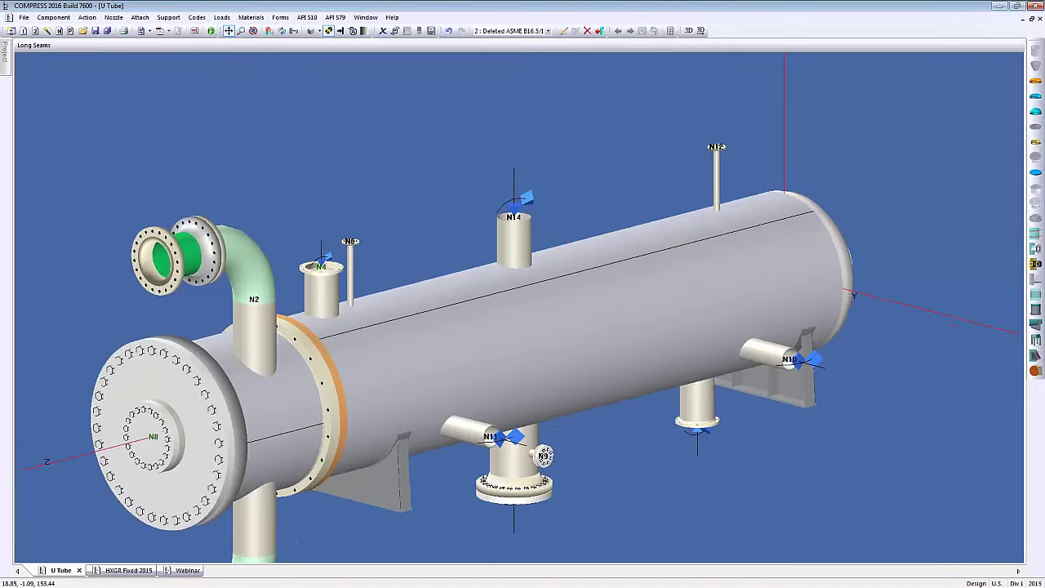
{"action": "middle_click_drag", "start_coordinate": [492, 301], "coordinate": [367, 210]}
{"action": "middle_click_drag", "start_coordinate": [421, 240], "coordinate": [460, 295]}
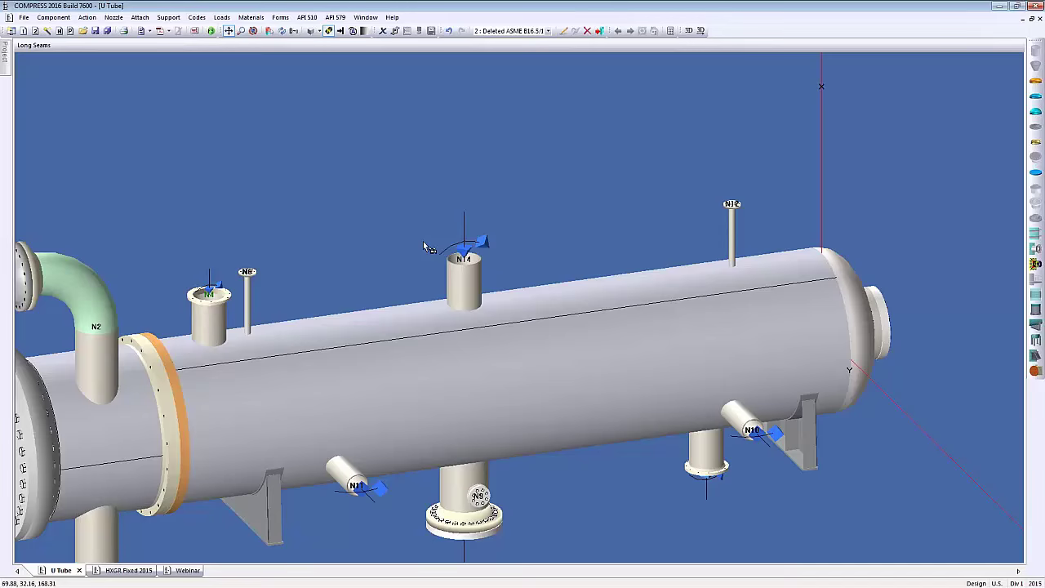
{"action": "right_click", "coordinate": [467, 285]}
{"action": "left_click", "coordinate": [482, 291]}
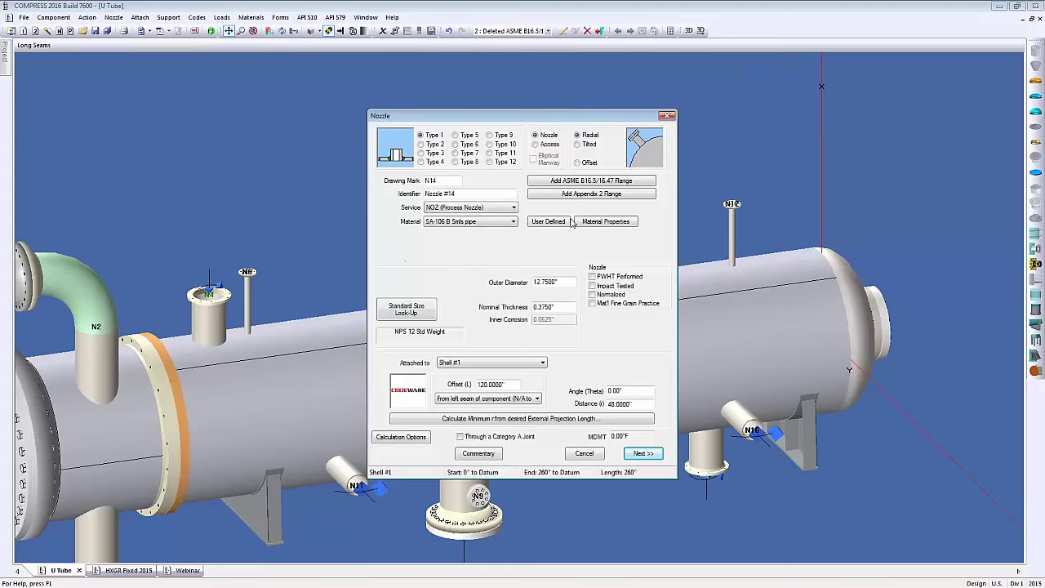
{"action": "left_click", "coordinate": [630, 182]}
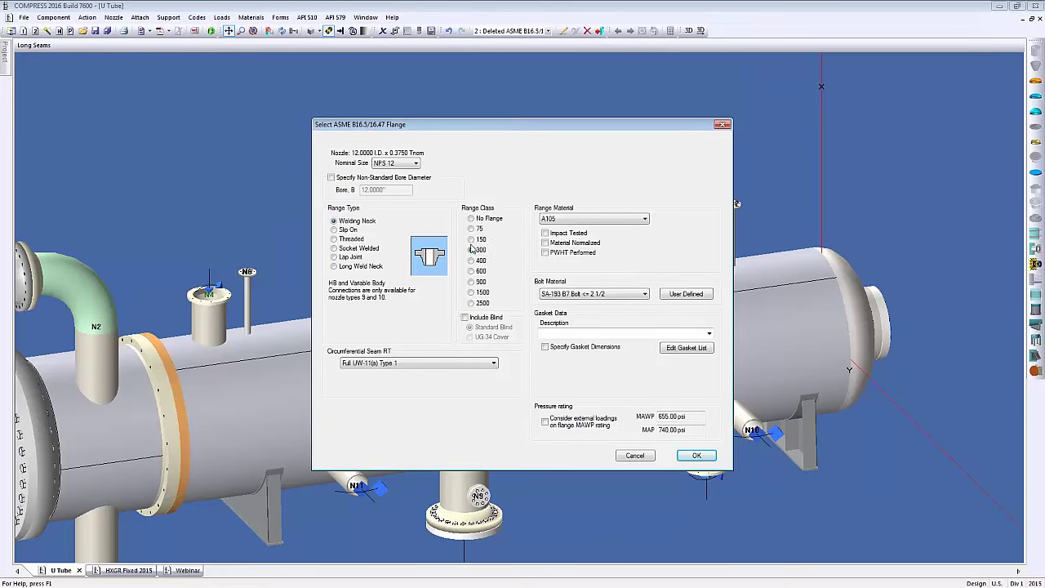
{"action": "left_click", "coordinate": [471, 249]}
{"action": "left_click", "coordinate": [465, 317]}
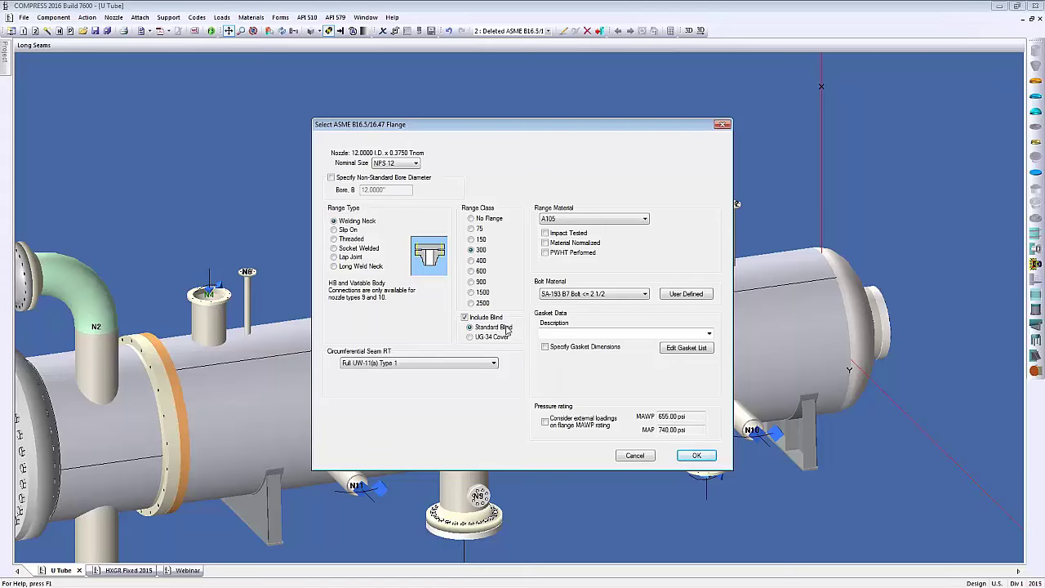
{"action": "left_click", "coordinate": [487, 340]}
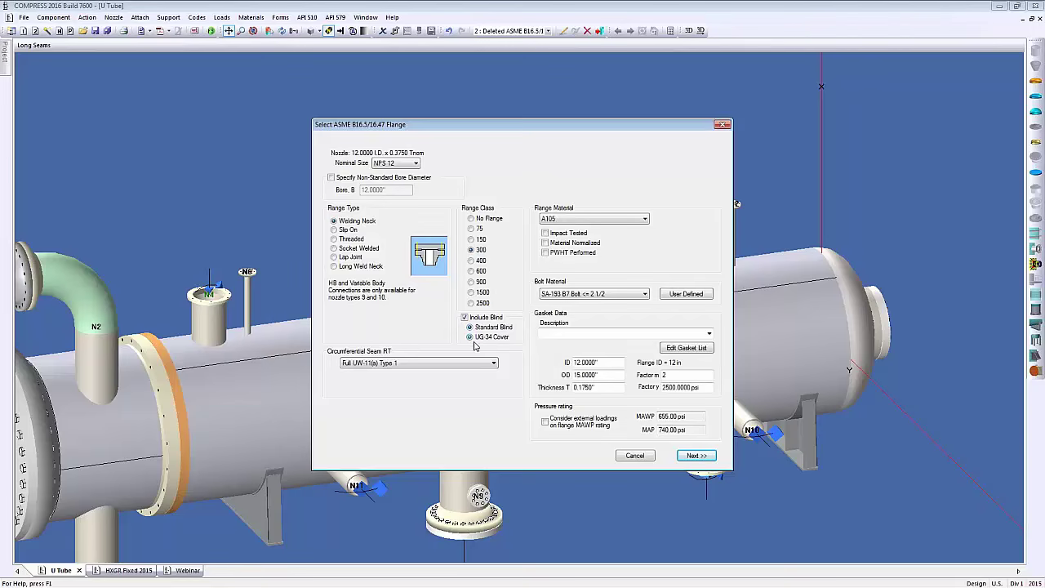
Step: Choose the Flexitallic Solid Metal Core Flexpro Facing 304L S.S. gasket, accept the bolted cover's details, and complete the nozzle N14 edit
{"action": "left_click", "coordinate": [708, 333]}
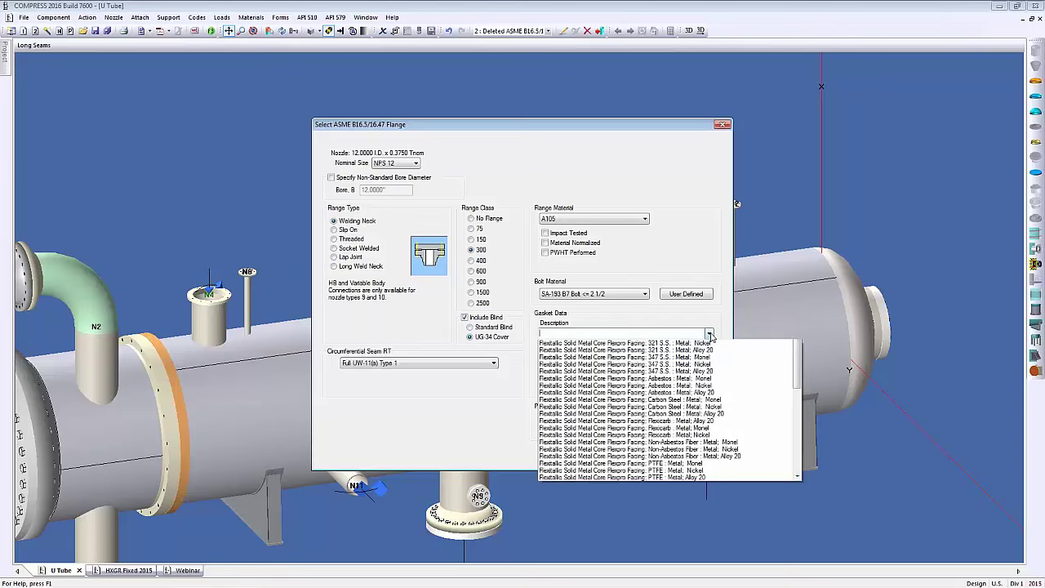
{"action": "left_click", "coordinate": [653, 364]}
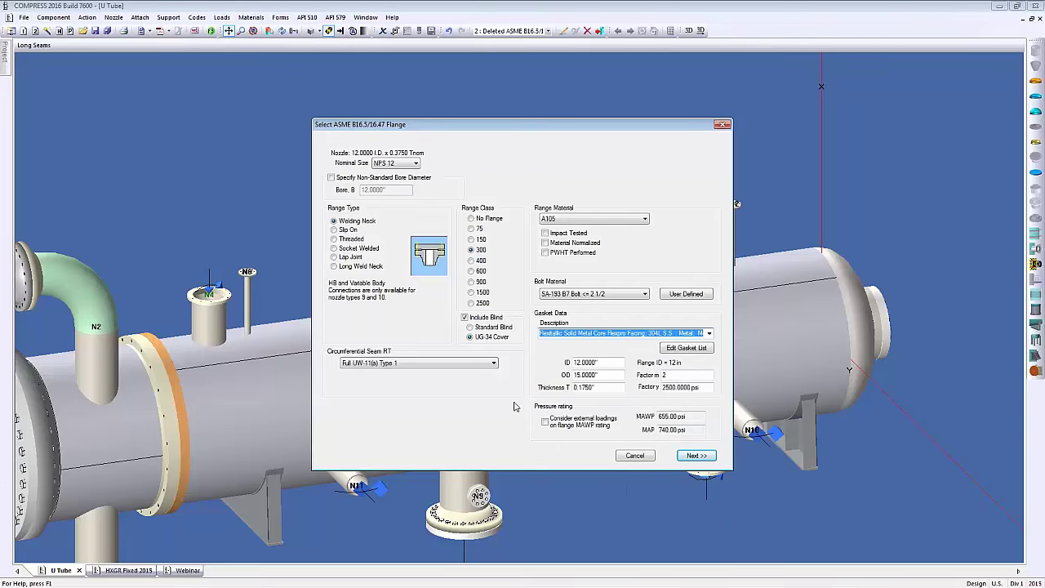
{"action": "left_click", "coordinate": [692, 456]}
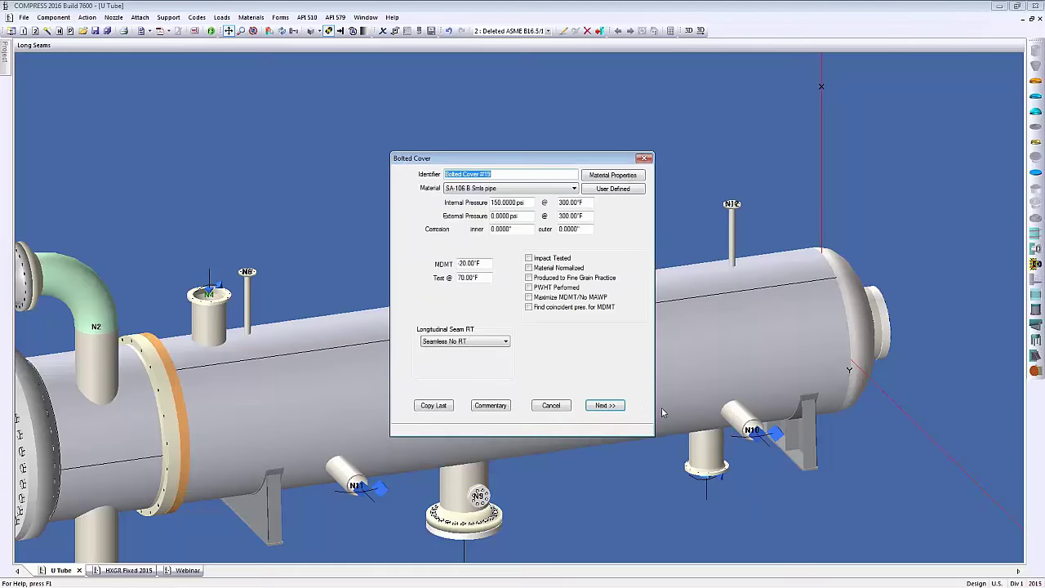
{"action": "left_click", "coordinate": [605, 405]}
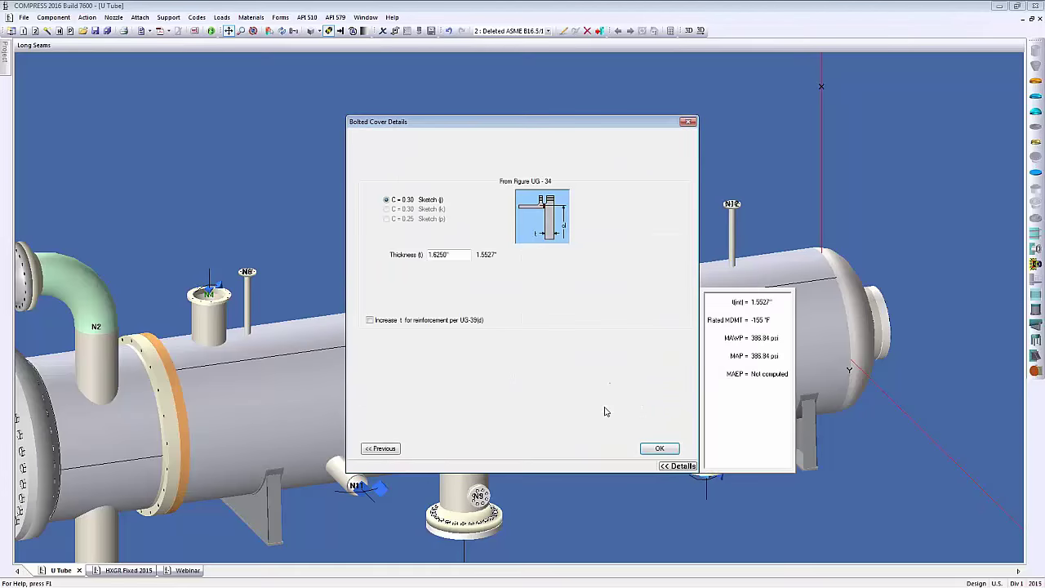
{"action": "left_click", "coordinate": [659, 448]}
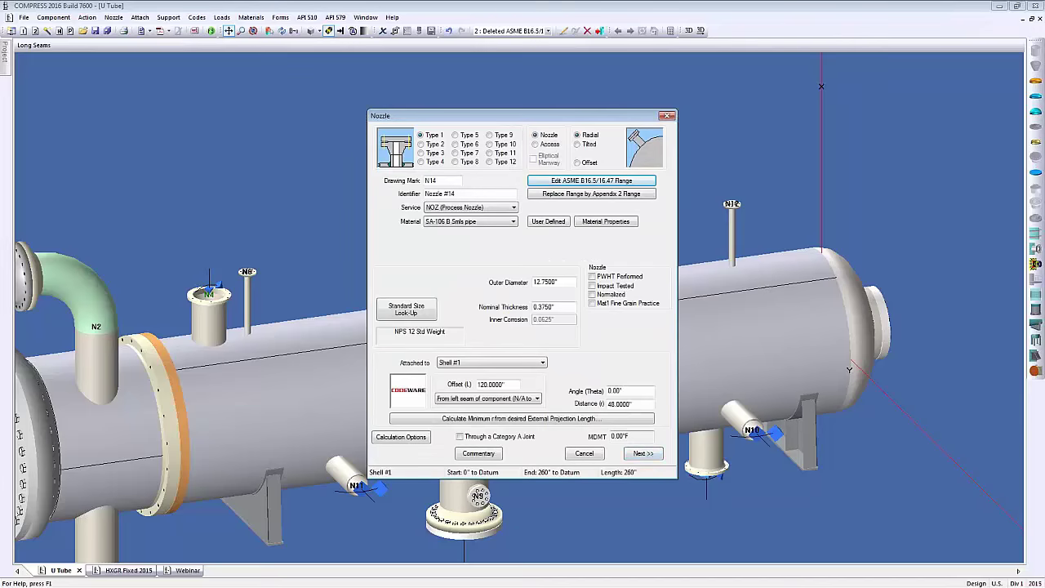
{"action": "left_click", "coordinate": [647, 455]}
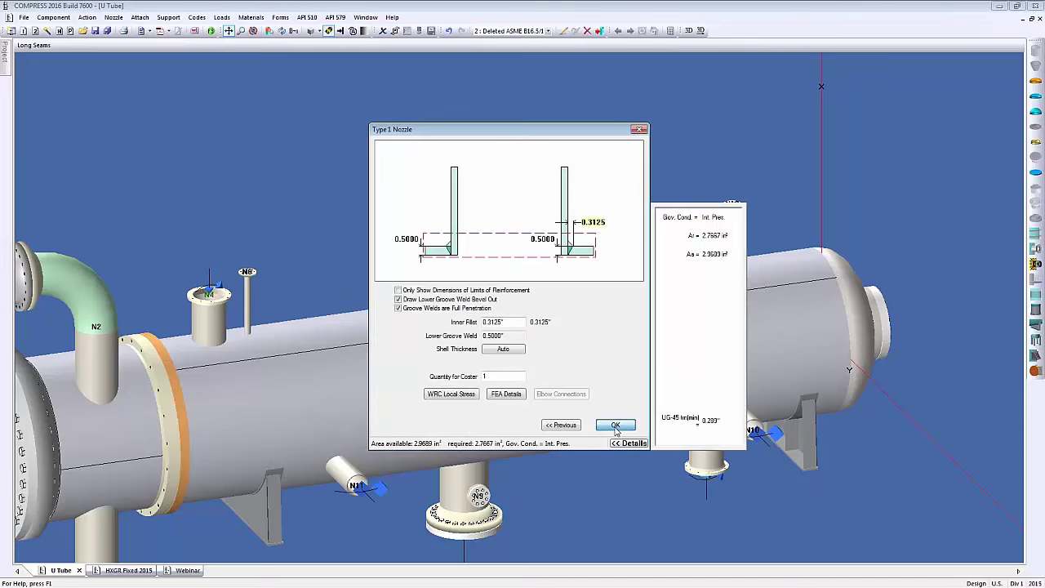
{"action": "left_click", "coordinate": [615, 426]}
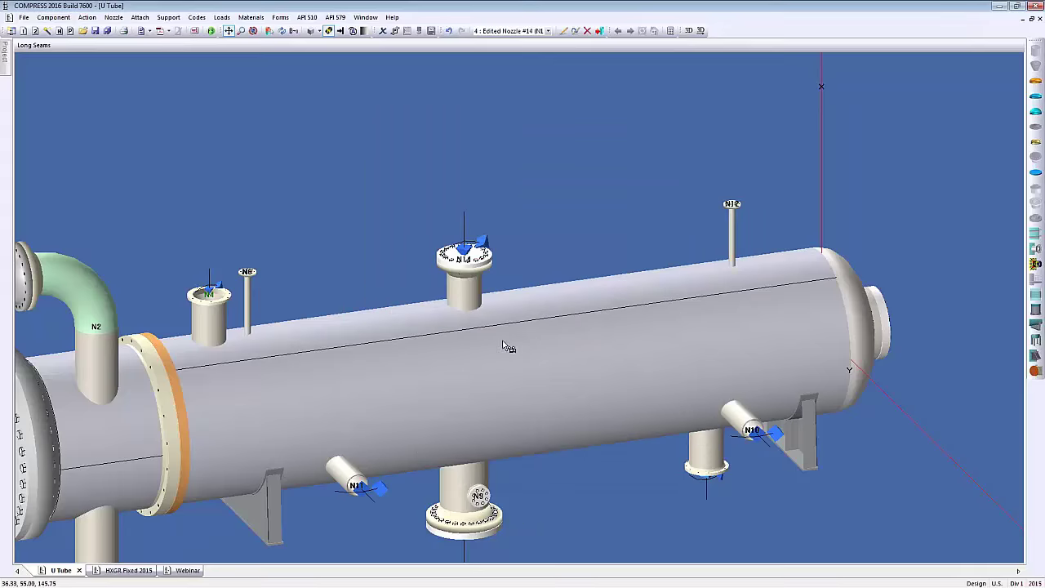
Step: Start a detailed-design Type 5 nozzle N15 sized as an NPS 2 Class 3000 threaded coupling
{"action": "middle_click_drag", "start_coordinate": [508, 345], "coordinate": [488, 335]}
{"action": "scroll", "coordinate": [478, 252], "scroll_direction": "up", "scroll_amount": 3}
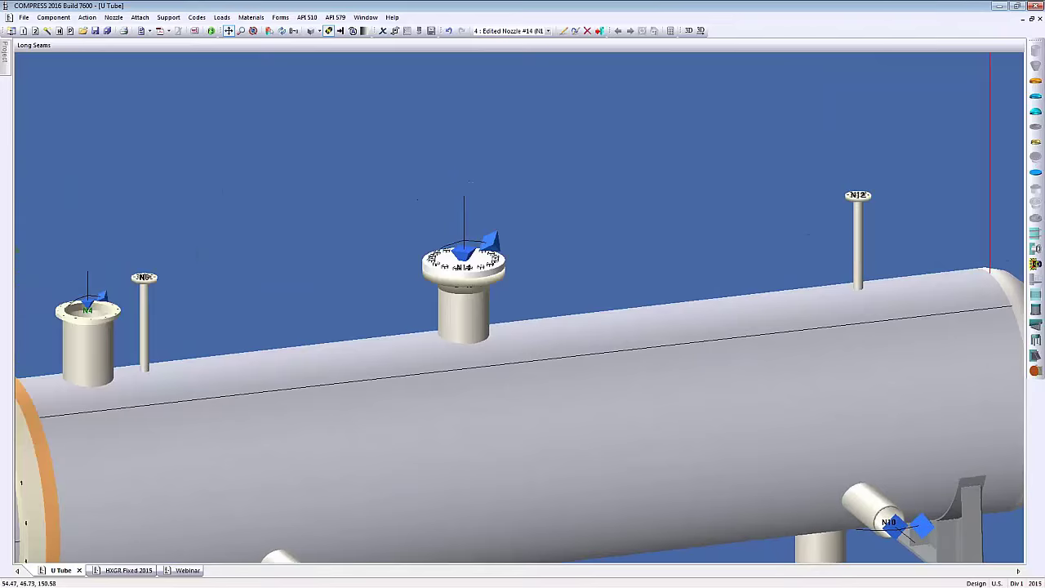
{"action": "scroll", "coordinate": [590, 247], "scroll_direction": "up", "scroll_amount": 2}
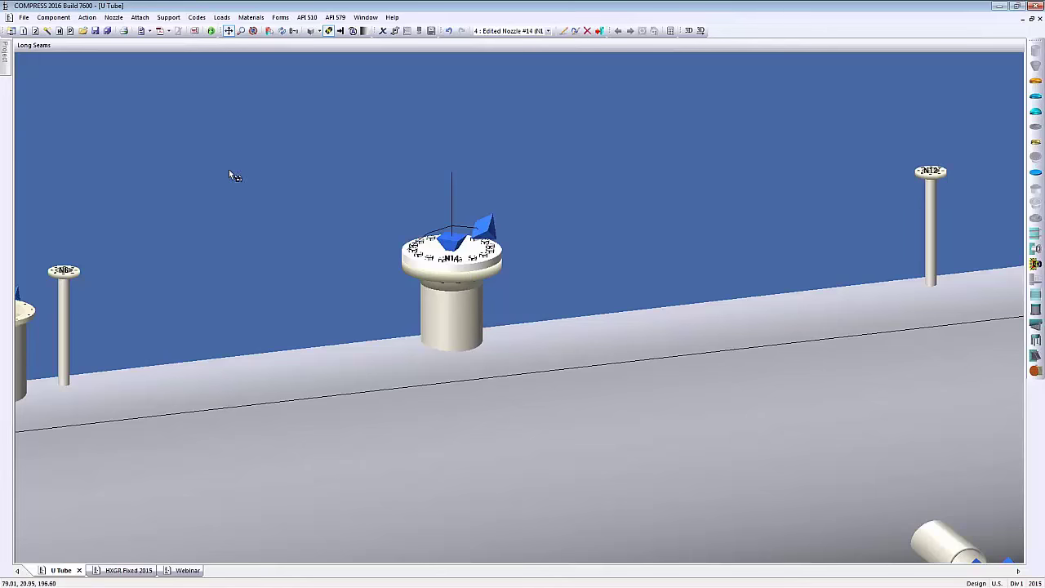
{"action": "left_click", "coordinate": [118, 21]}
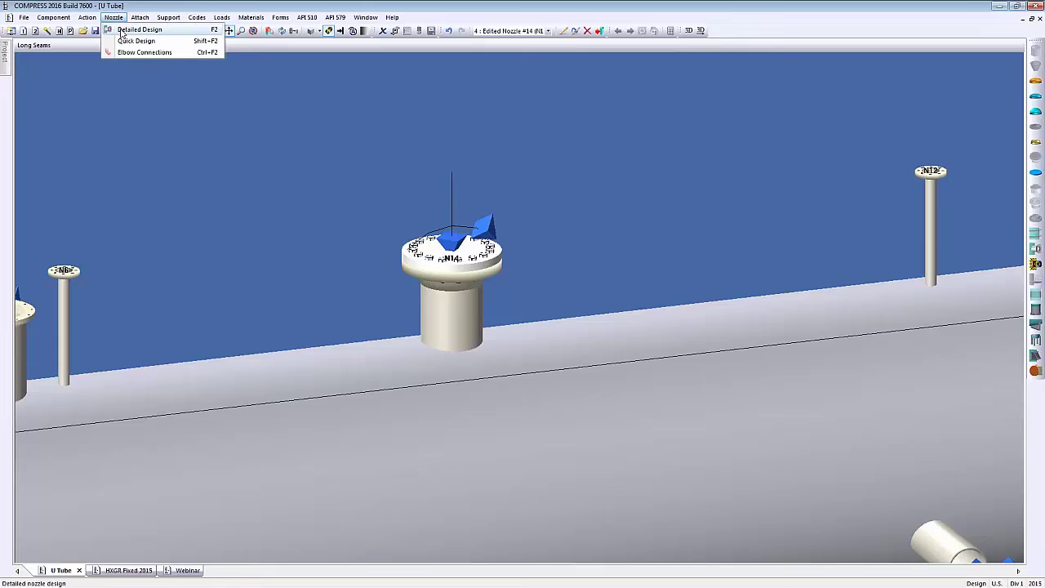
{"action": "left_click", "coordinate": [121, 31]}
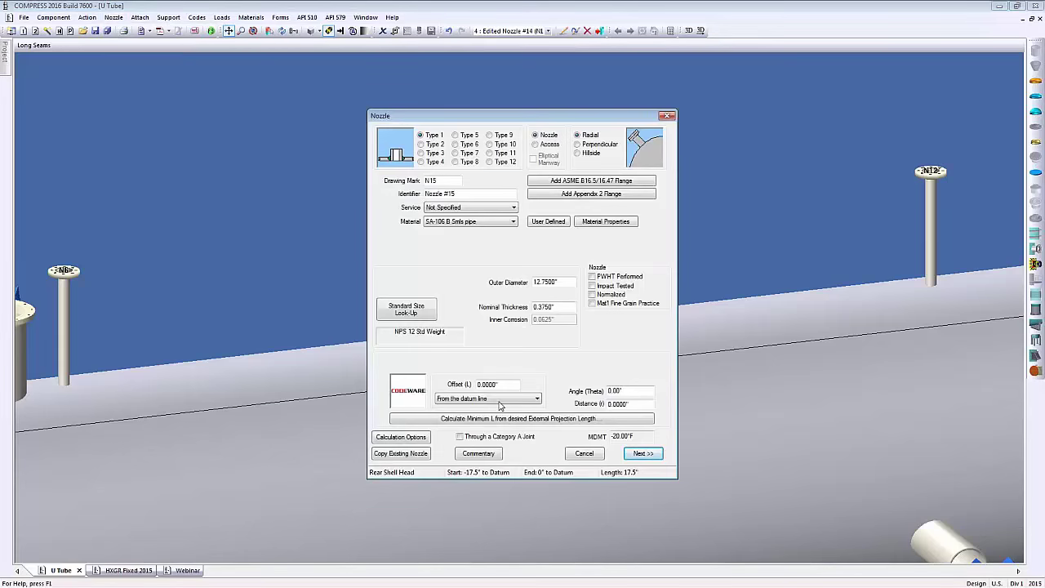
{"action": "left_click", "coordinate": [469, 135]}
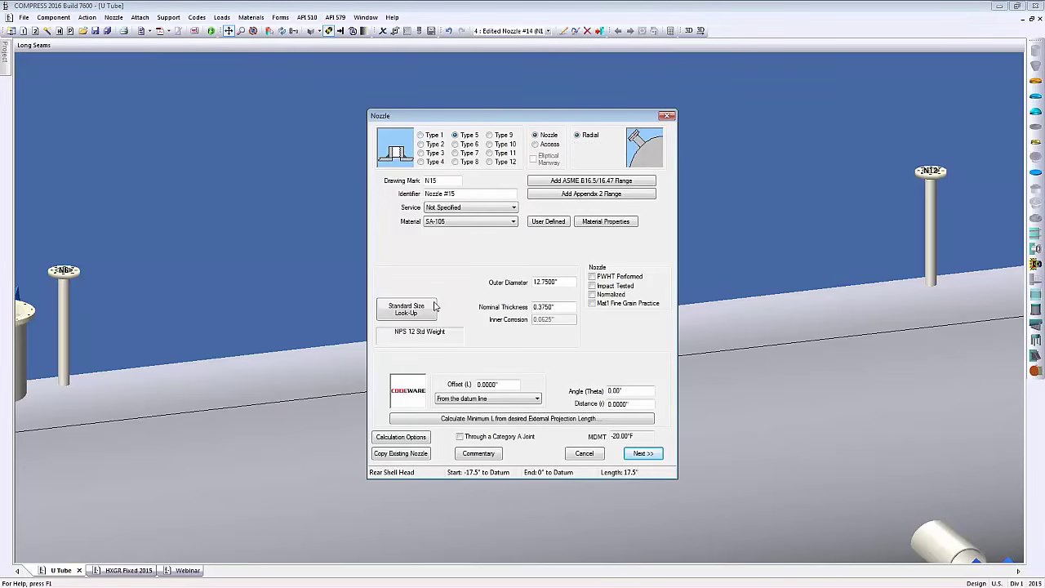
{"action": "left_click", "coordinate": [406, 309]}
{"action": "left_click", "coordinate": [520, 196]}
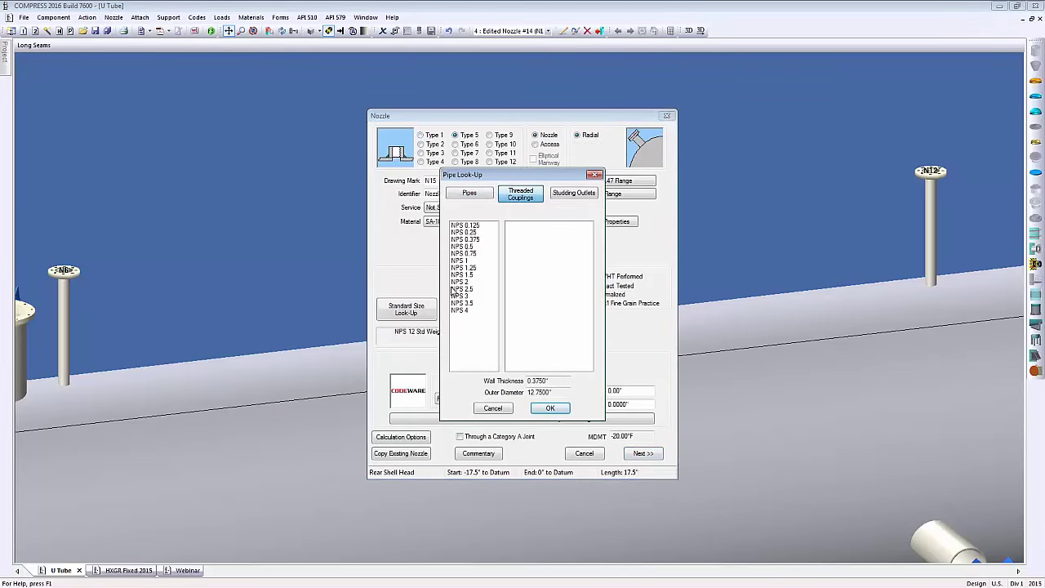
{"action": "left_click", "coordinate": [470, 284]}
{"action": "left_click", "coordinate": [520, 226]}
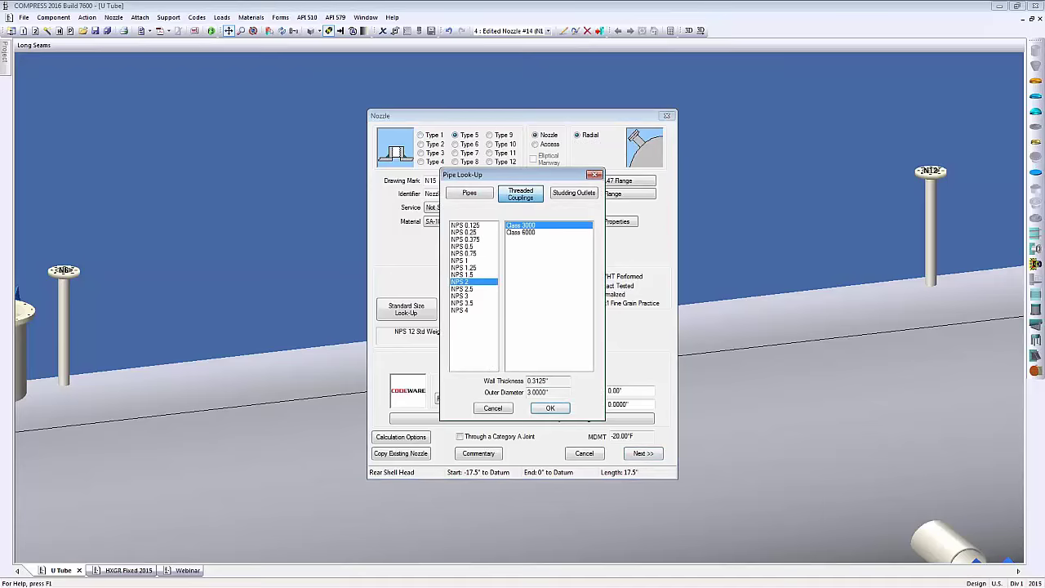
{"action": "left_click", "coordinate": [549, 407]}
Step: Locate nozzle N15 from the end of nozzle on N14's bolted cover, accept its weld details, and add it
{"action": "left_click", "coordinate": [513, 399]}
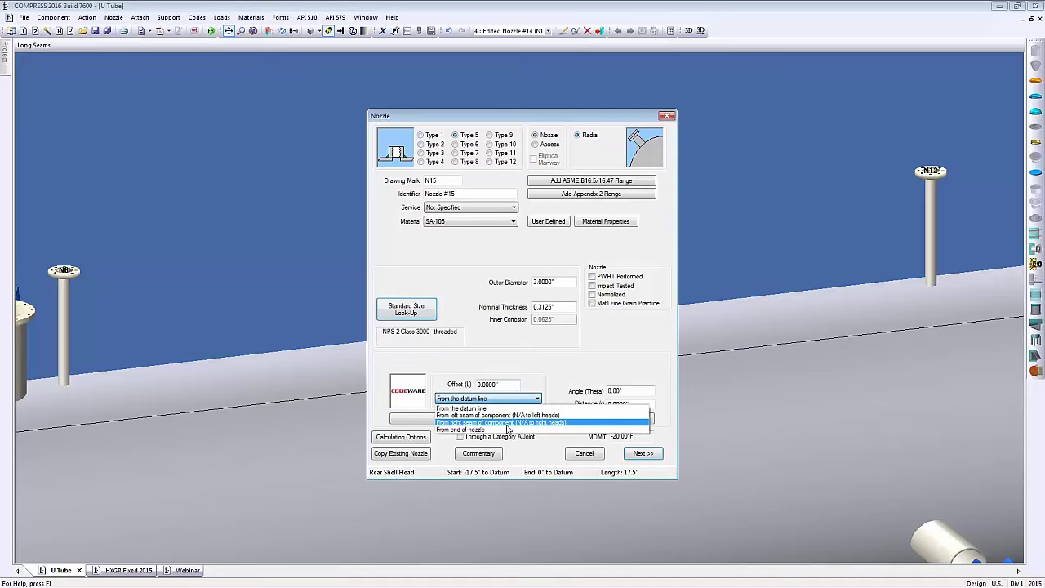
{"action": "left_click", "coordinate": [508, 429]}
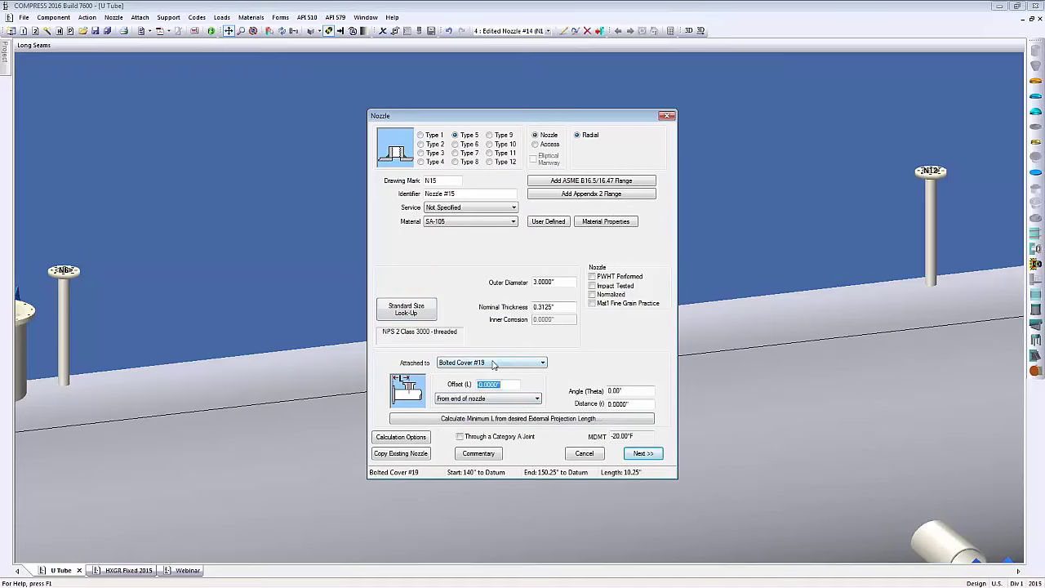
{"action": "left_click", "coordinate": [643, 453]}
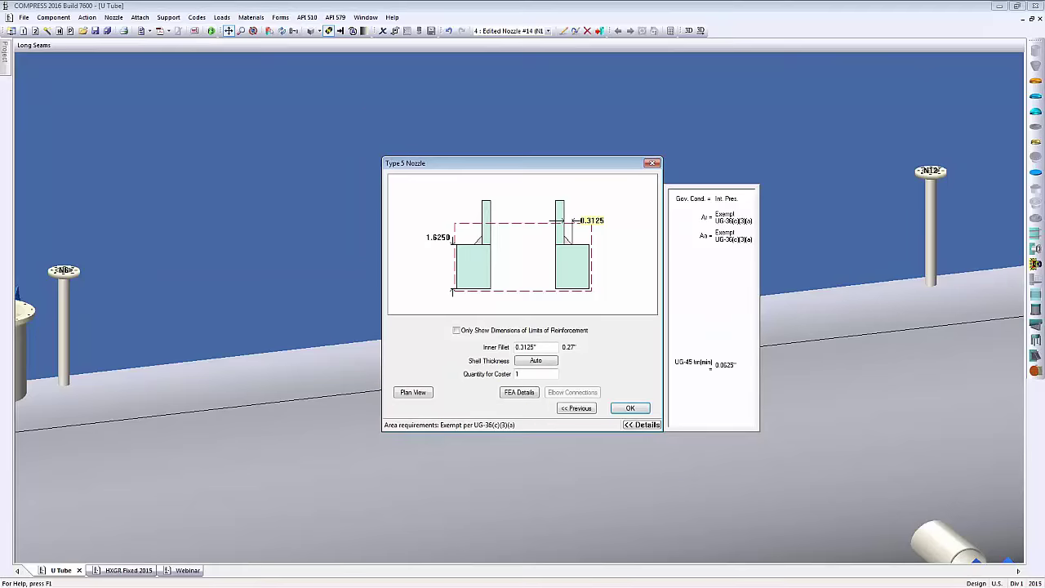
{"action": "left_click", "coordinate": [630, 408]}
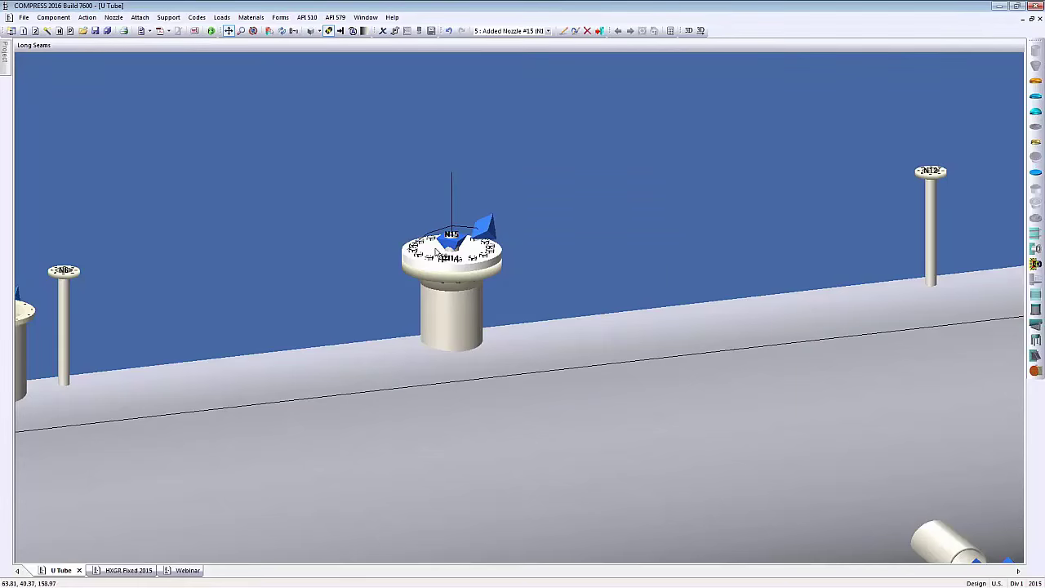
Step: Examine the service choices available for nozzle N6 and the editable list of nozzle service roles
{"action": "scroll", "coordinate": [326, 297], "scroll_direction": "down", "scroll_amount": 5}
{"action": "left_click_drag", "start_coordinate": [321, 319], "coordinate": [328, 299]}
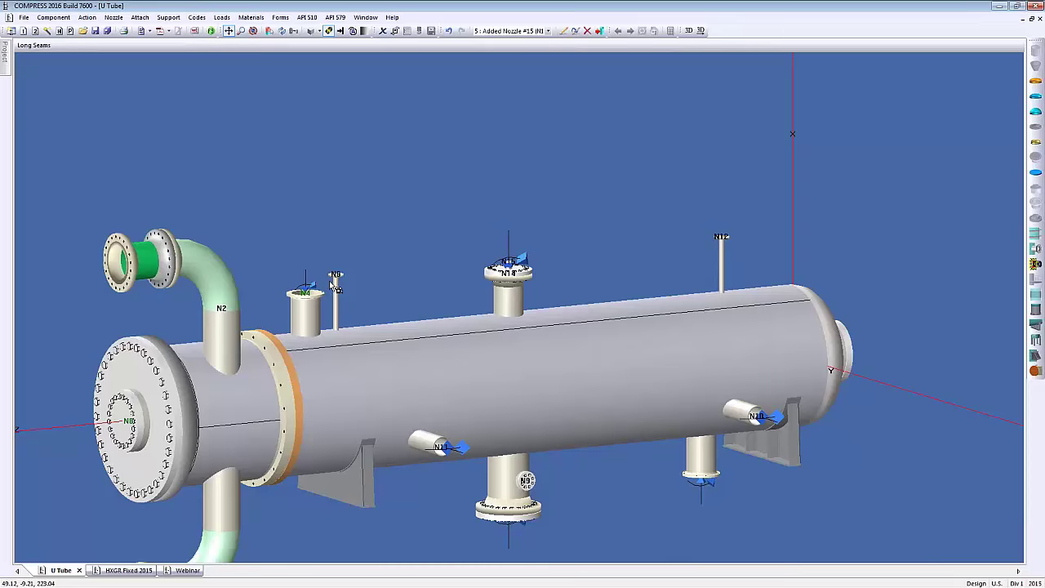
{"action": "scroll", "coordinate": [331, 284], "scroll_direction": "down", "scroll_amount": 2}
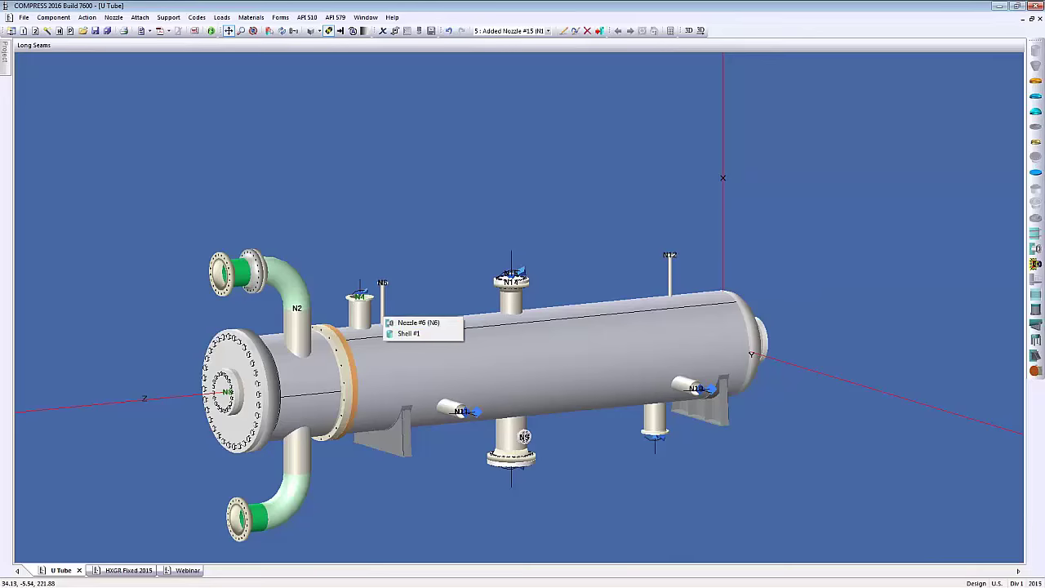
{"action": "double_click", "coordinate": [401, 327]}
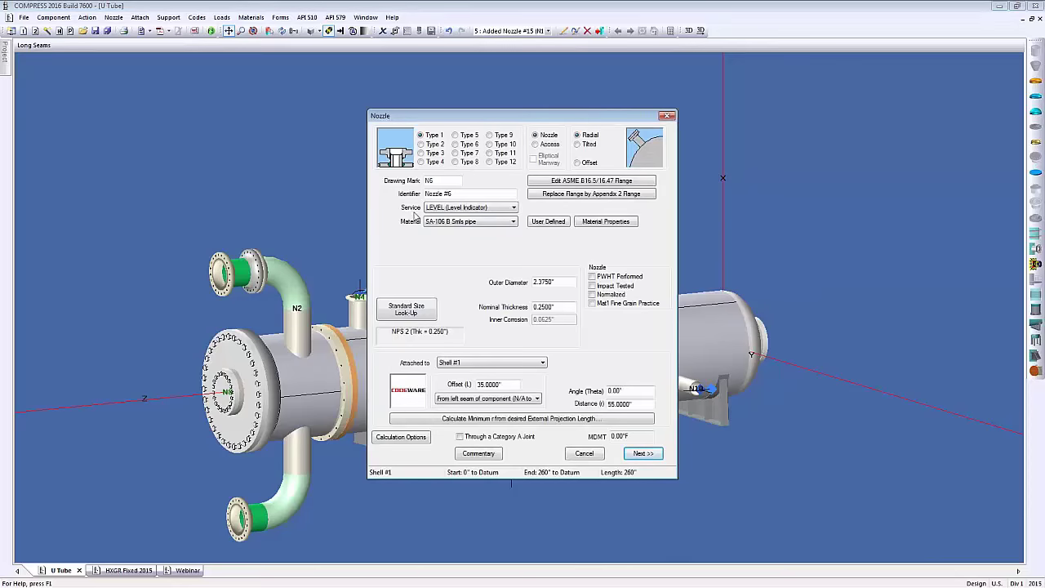
{"action": "left_click", "coordinate": [506, 209]}
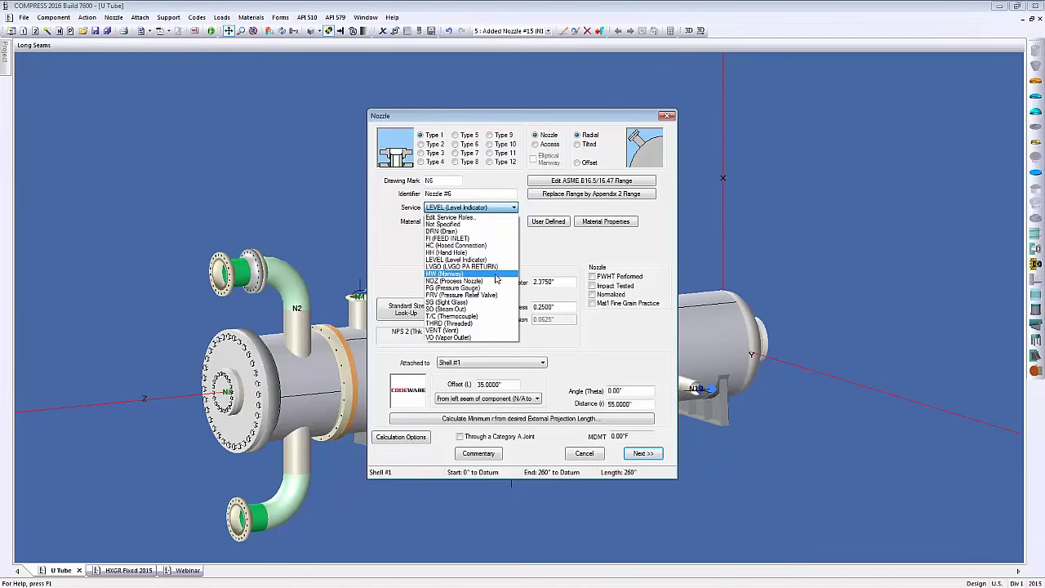
{"action": "left_click", "coordinate": [492, 218]}
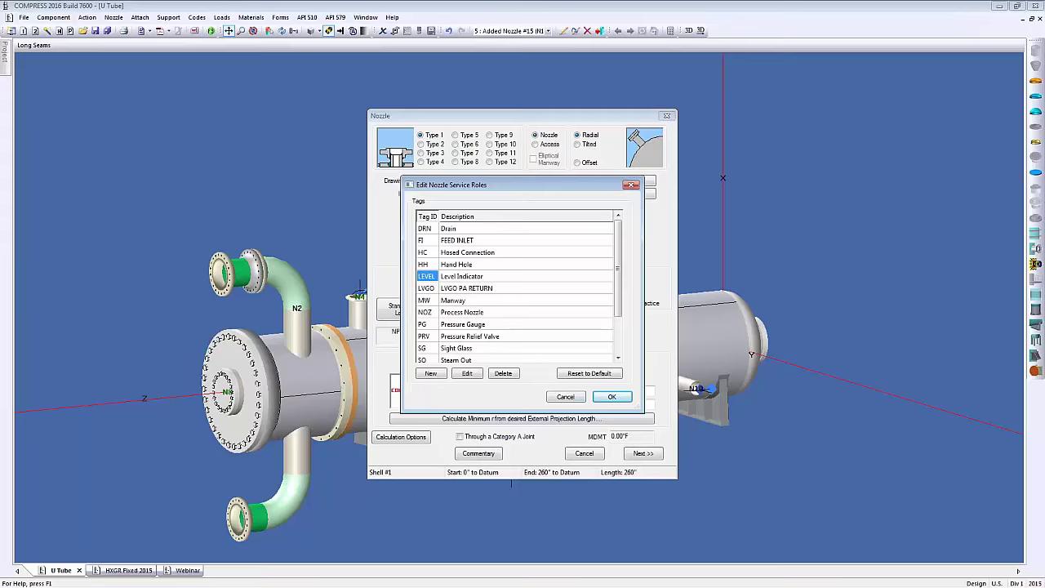
{"action": "left_click", "coordinate": [564, 396]}
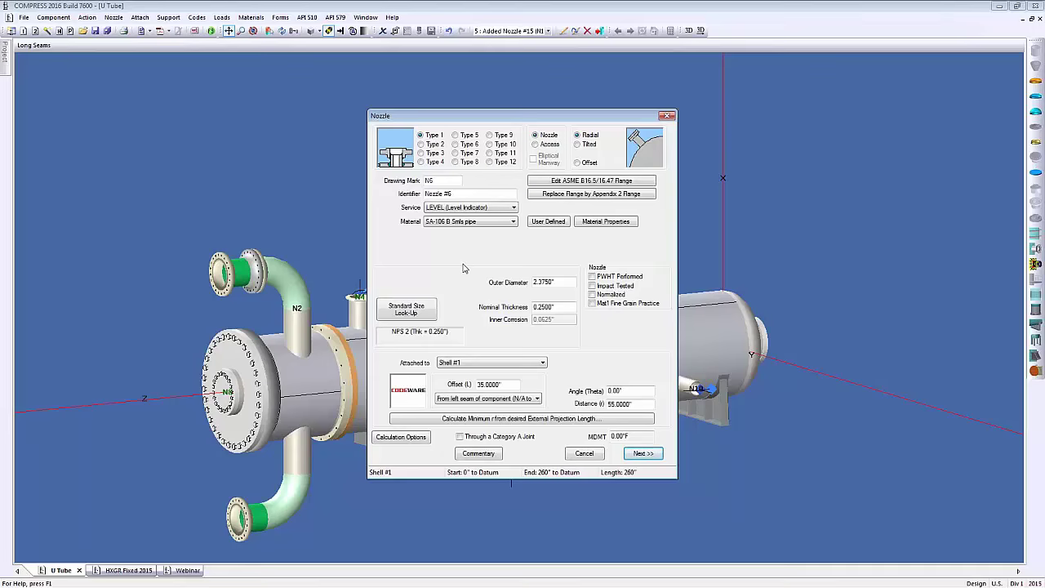
{"action": "left_click", "coordinate": [584, 453]}
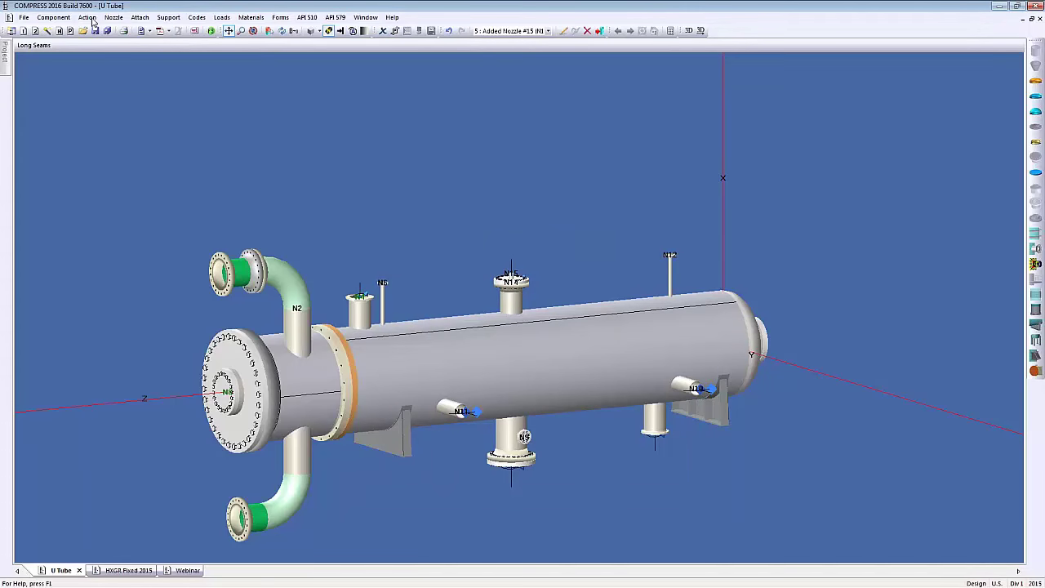
Step: Open the U Tube vessel's general information and keep tag class E for heat exchanger
{"action": "left_click", "coordinate": [88, 17]}
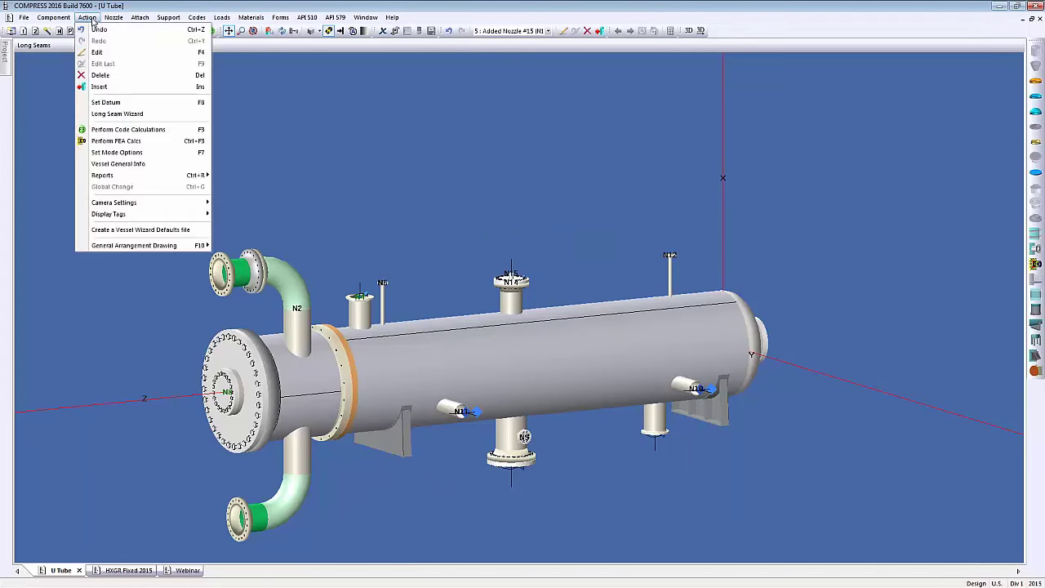
{"action": "left_click", "coordinate": [119, 164]}
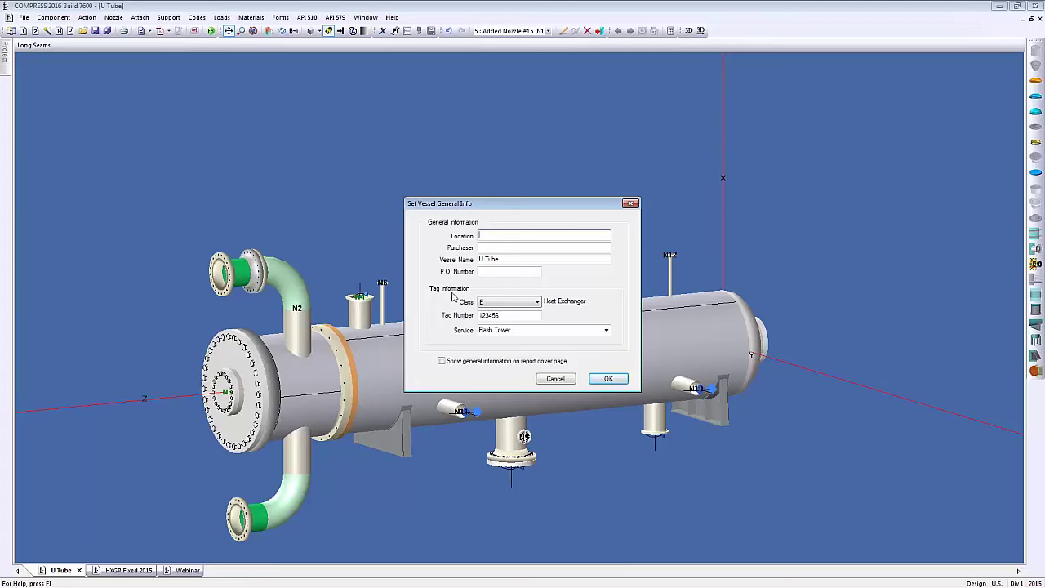
{"action": "left_click", "coordinate": [534, 303]}
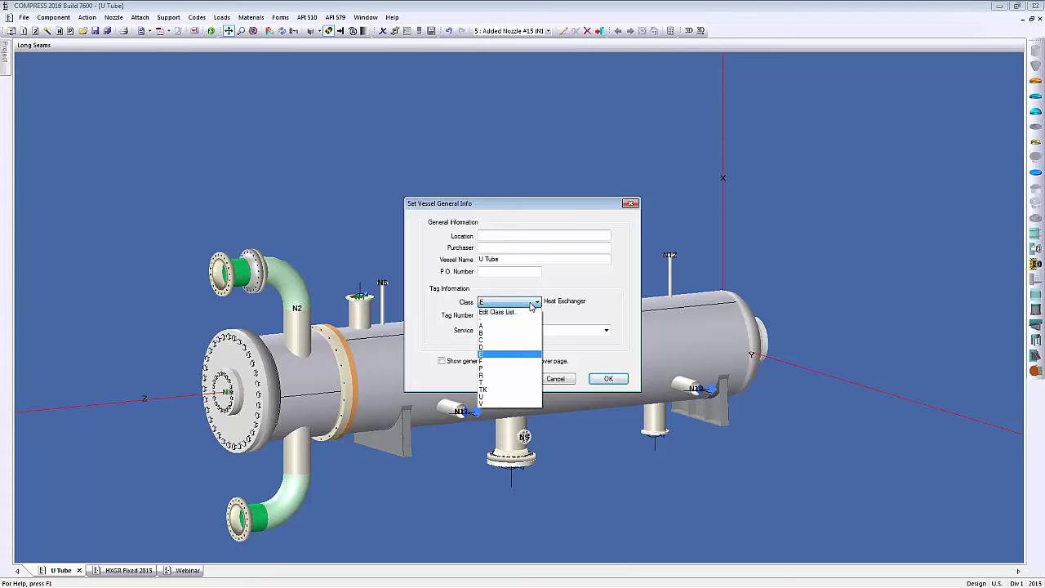
{"action": "left_click", "coordinate": [521, 359]}
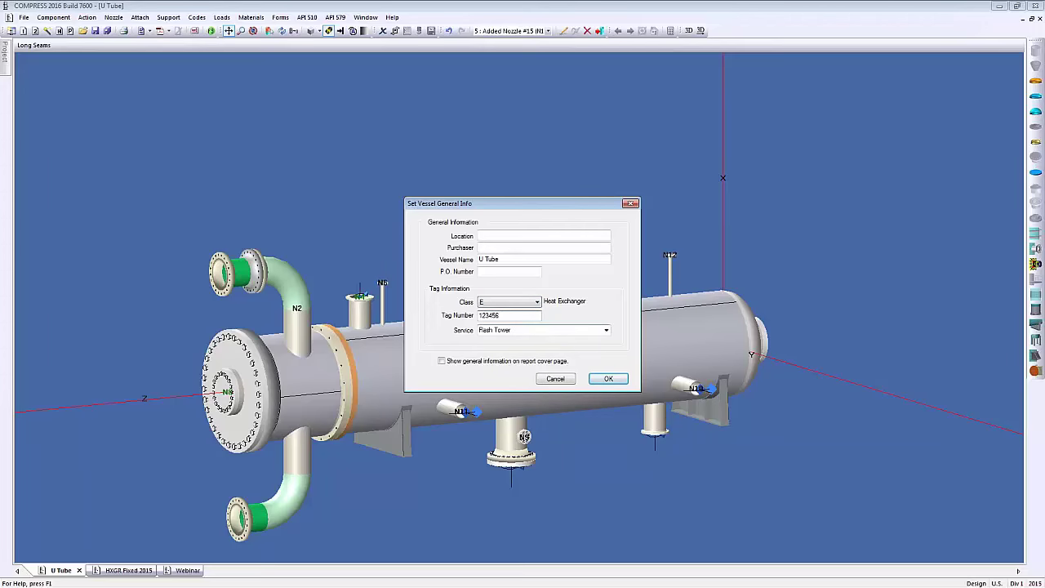
Step: Examine the available vessel service choices, keep Flash Tower, and accept the general information
{"action": "left_click", "coordinate": [607, 329]}
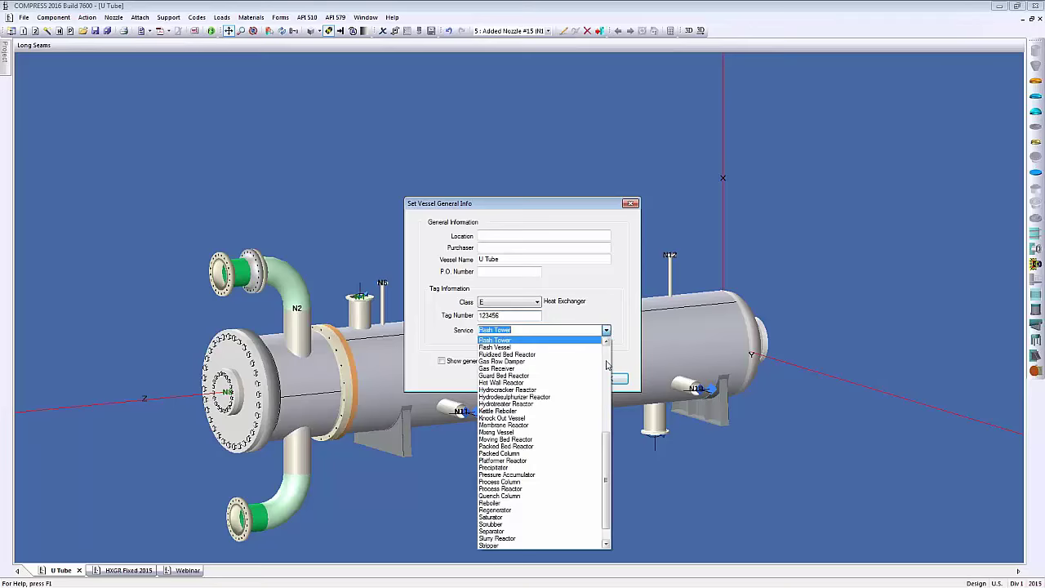
{"action": "scroll", "coordinate": [569, 379], "scroll_direction": "up", "scroll_amount": 5}
{"action": "scroll", "coordinate": [569, 379], "scroll_direction": "up", "scroll_amount": 4}
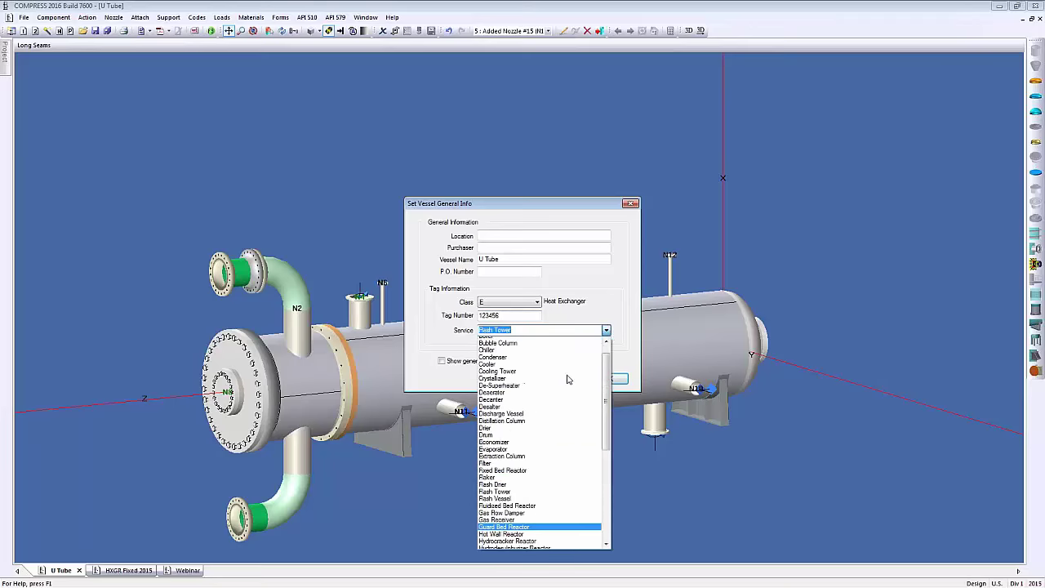
{"action": "scroll", "coordinate": [569, 378], "scroll_direction": "down", "scroll_amount": 7}
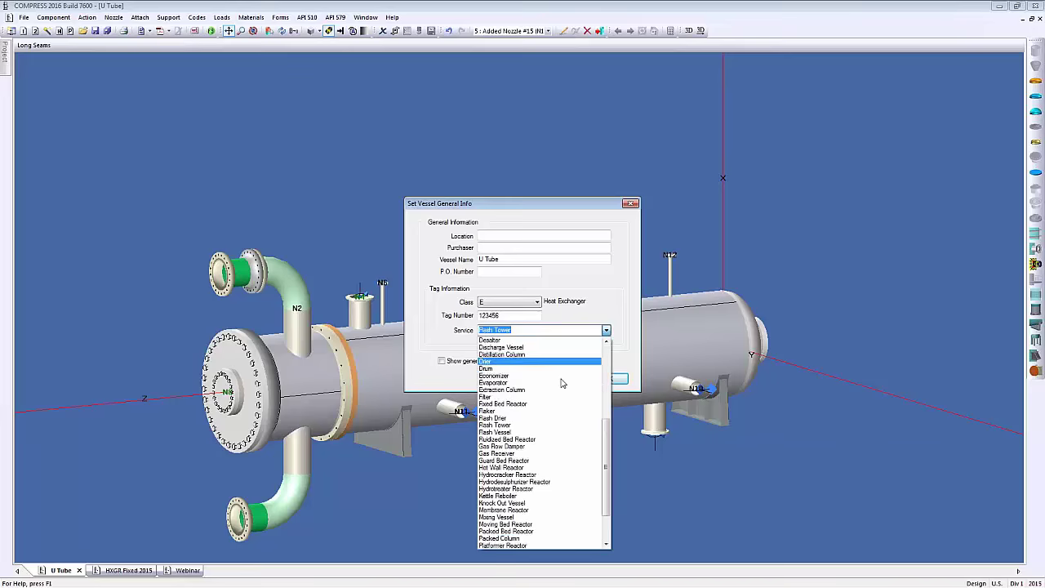
{"action": "left_click", "coordinate": [530, 368]}
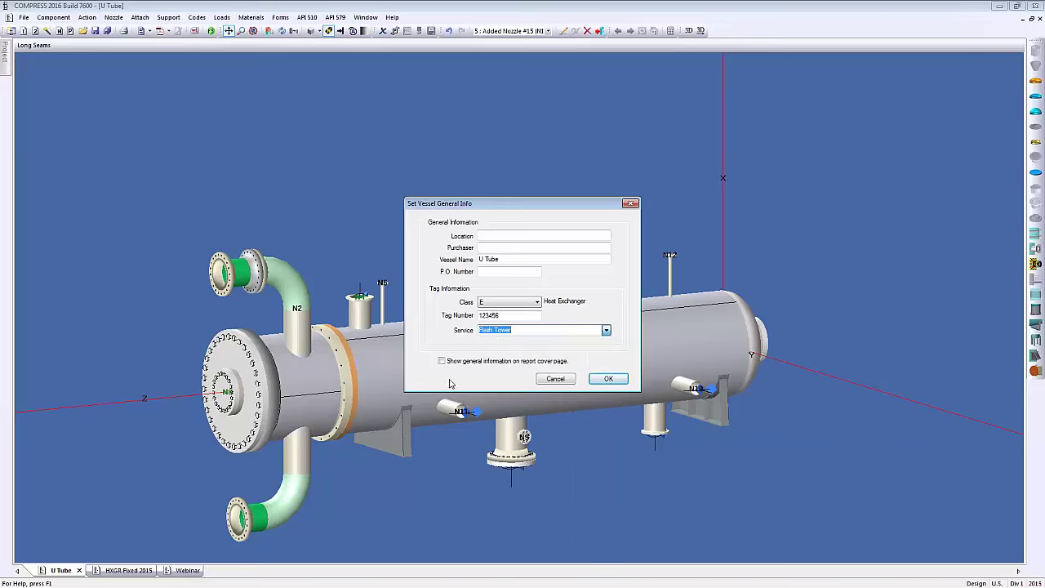
{"action": "left_click", "coordinate": [608, 380]}
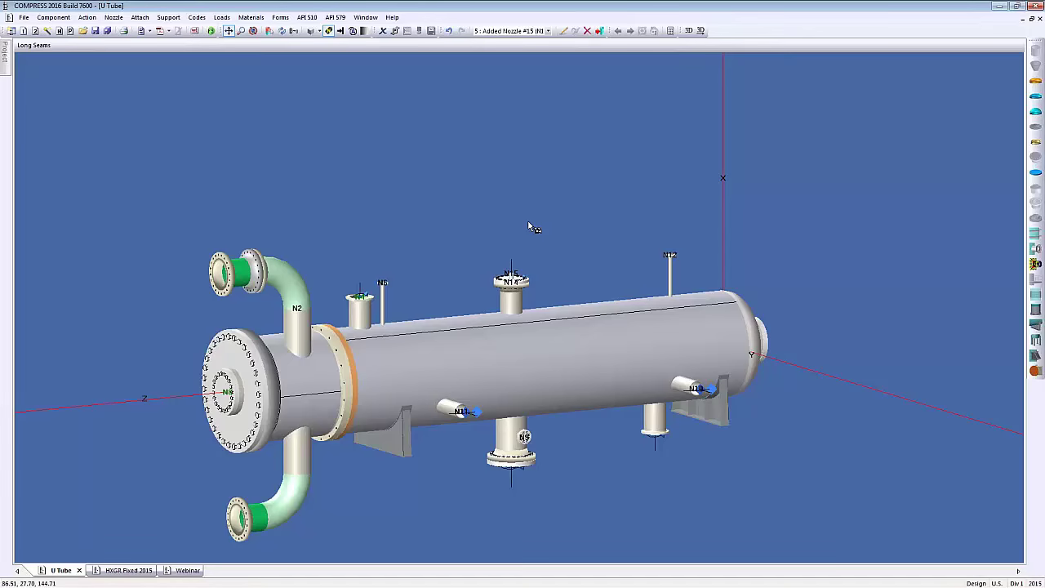
{"action": "left_click", "coordinate": [393, 17]}
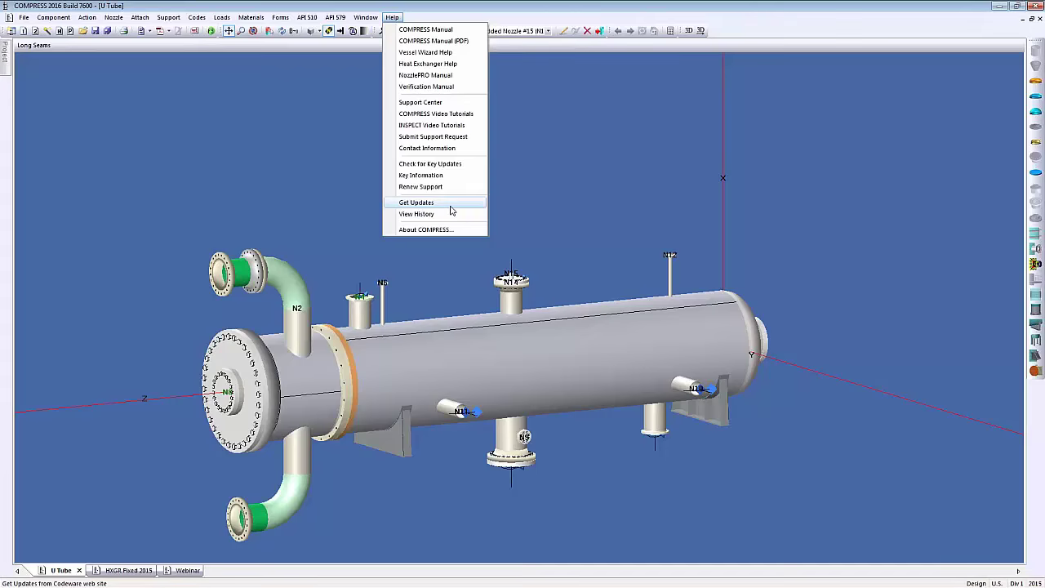
{"action": "left_click", "coordinate": [519, 199]}
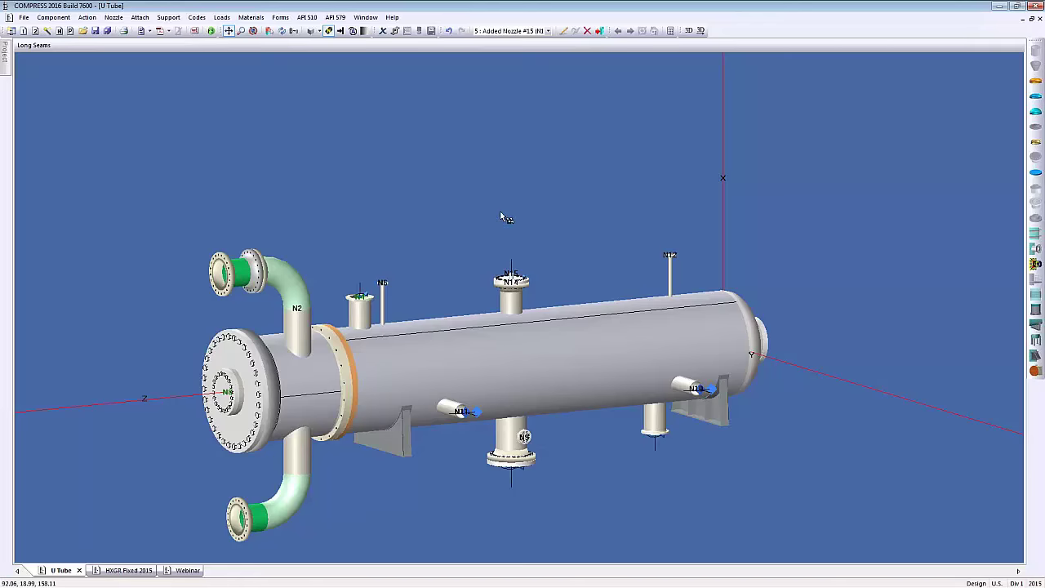
{"action": "left_click_drag", "start_coordinate": [486, 231], "coordinate": [479, 189]}
{"action": "mouse_move", "coordinate": [485, 191]}
{"action": "middle_mouse_down"}
{"action": "mouse_move", "coordinate": [511, 189]}
{"action": "mouse_move", "coordinate": [490, 193]}
{"action": "middle_mouse_up"}
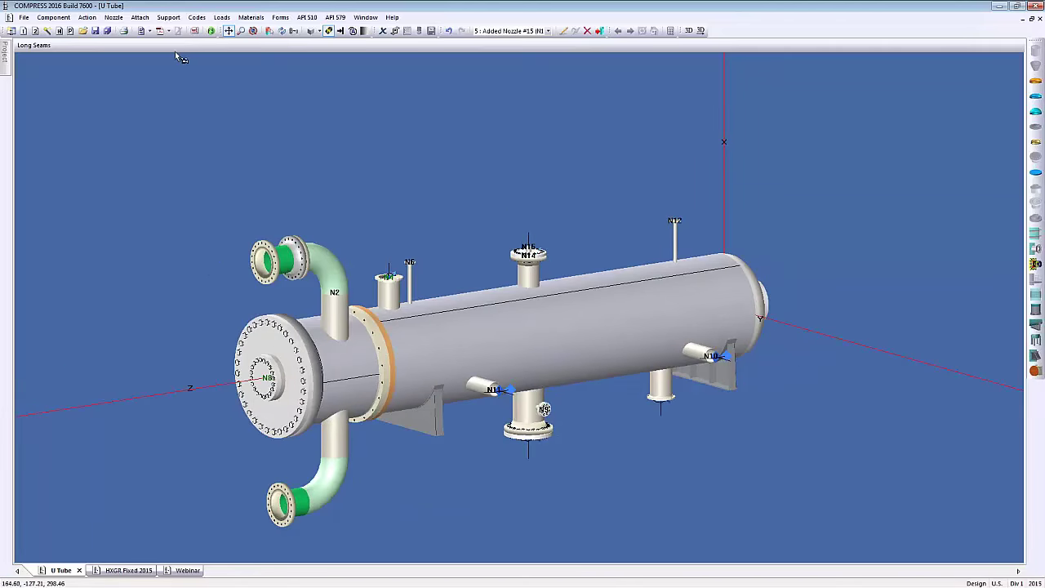
Step: Examine the Bill of Materials tables in the U Tube report, then return to the 3D model
{"action": "left_click", "coordinate": [142, 31]}
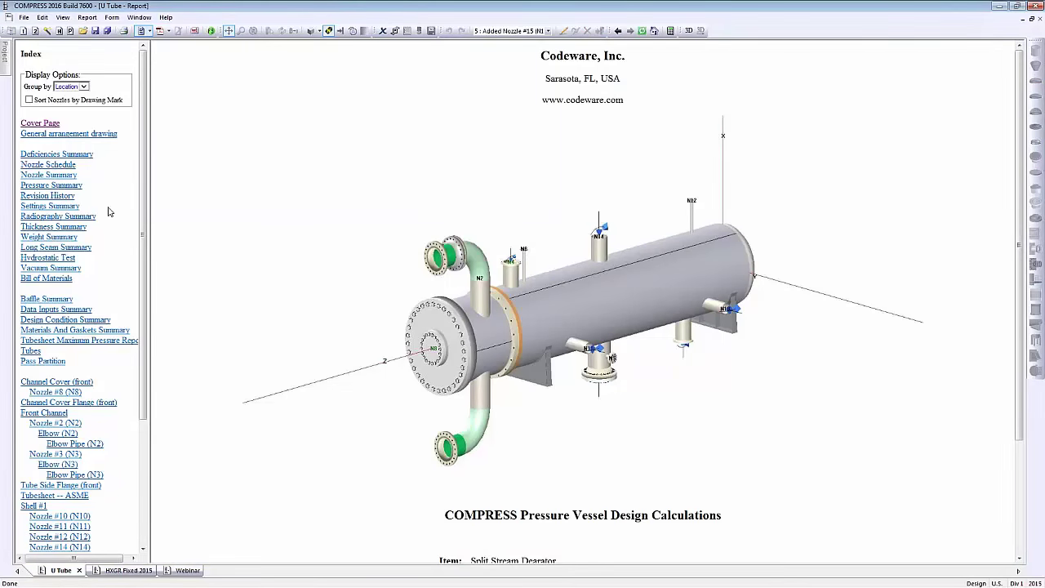
{"action": "left_click", "coordinate": [53, 280]}
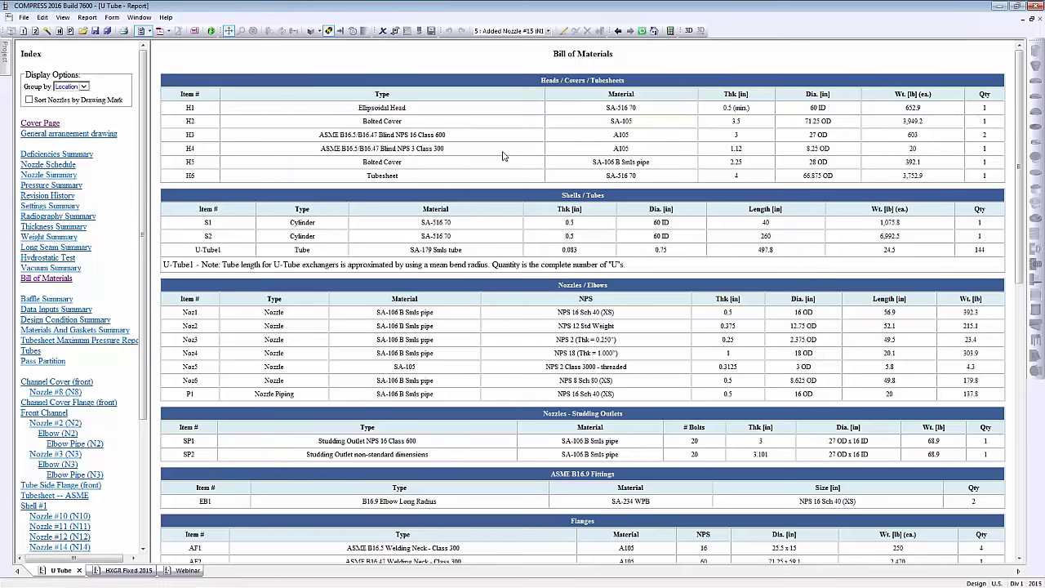
{"action": "scroll", "coordinate": [517, 291], "scroll_direction": "down", "scroll_amount": 1}
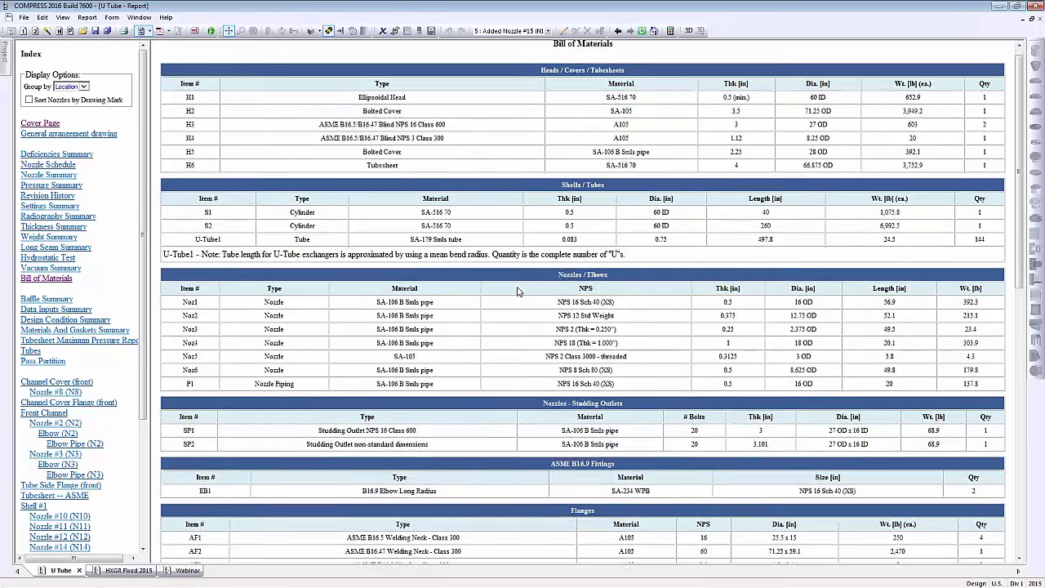
{"action": "scroll", "coordinate": [517, 292], "scroll_direction": "down", "scroll_amount": 3}
{"action": "scroll", "coordinate": [517, 291], "scroll_direction": "up", "scroll_amount": 4}
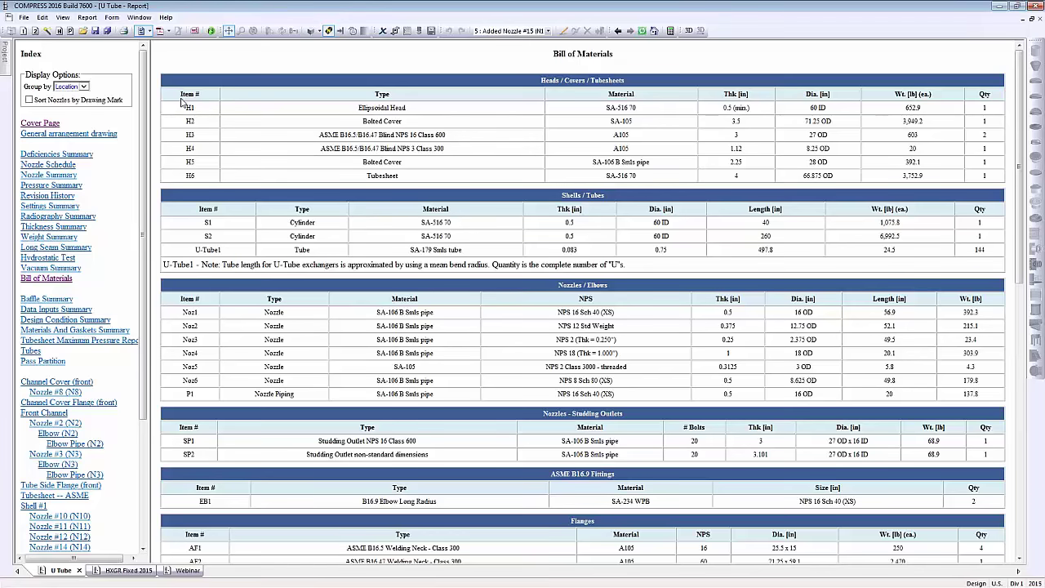
{"action": "left_click_drag", "start_coordinate": [183, 100], "coordinate": [985, 400]}
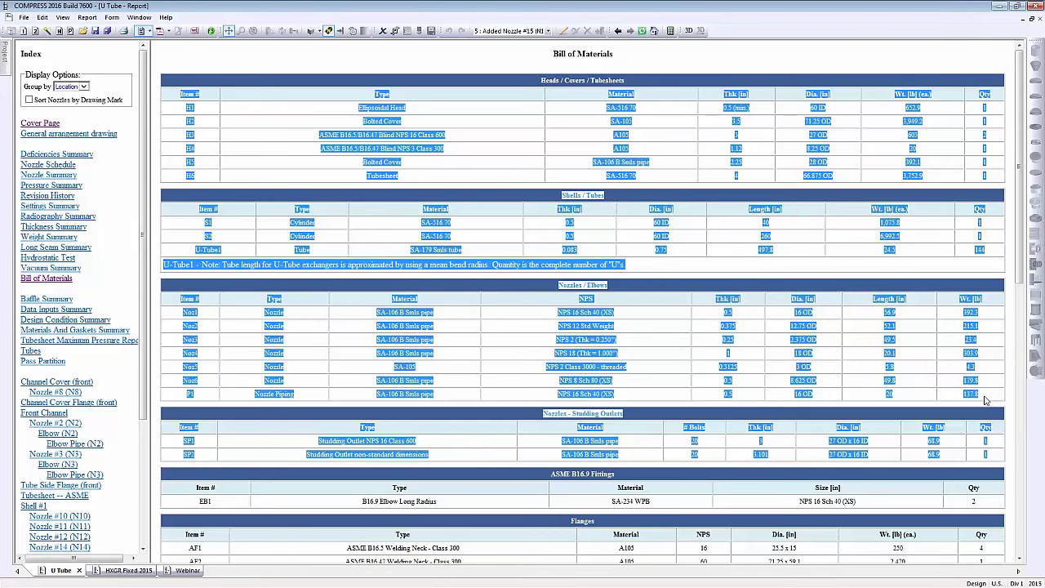
{"action": "left_click", "coordinate": [674, 325]}
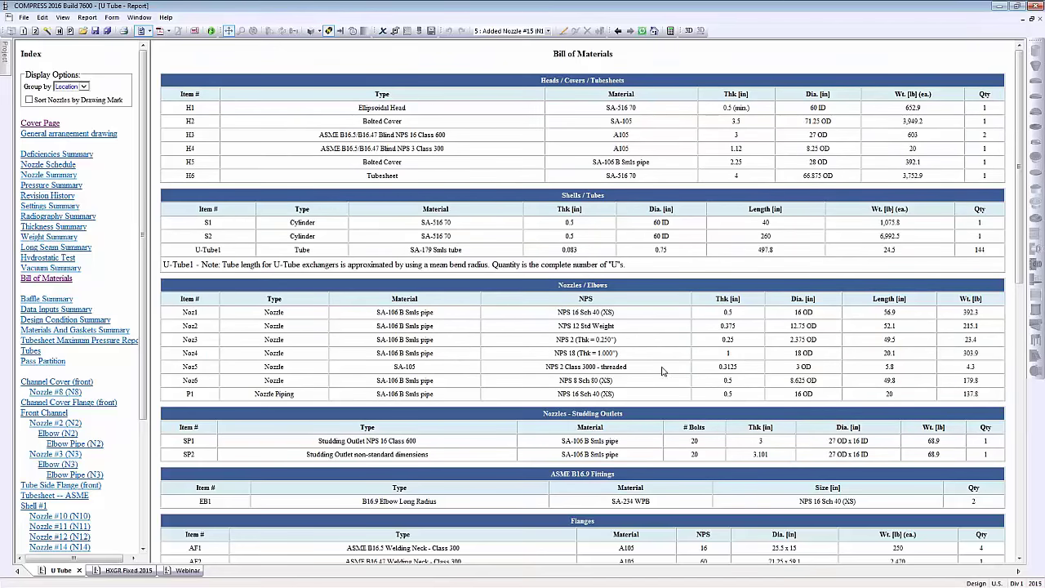
{"action": "left_click", "coordinate": [141, 31]}
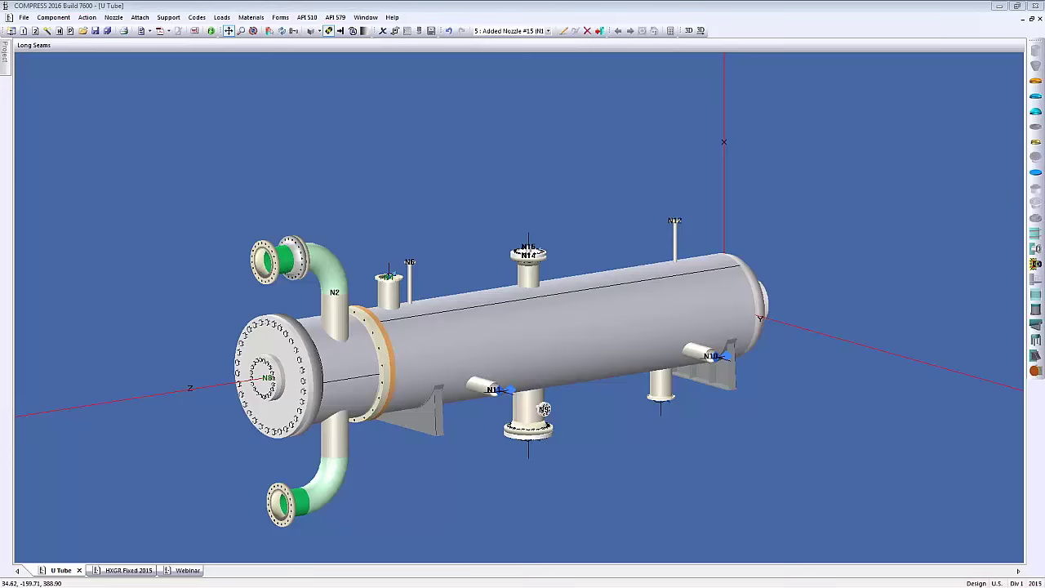
Step: Switch to the Codeware website in Firefox and enter the Support Center through the Codeware employee login
{"action": "left_click_drag", "start_coordinate": [0, 7], "coordinate": [593, 5]}
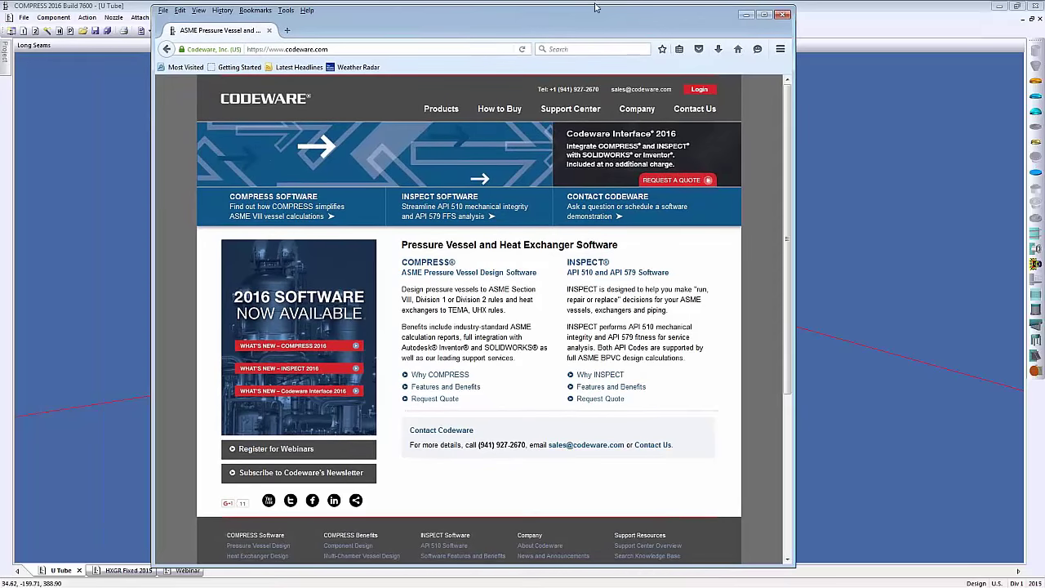
{"action": "left_click", "coordinate": [699, 91]}
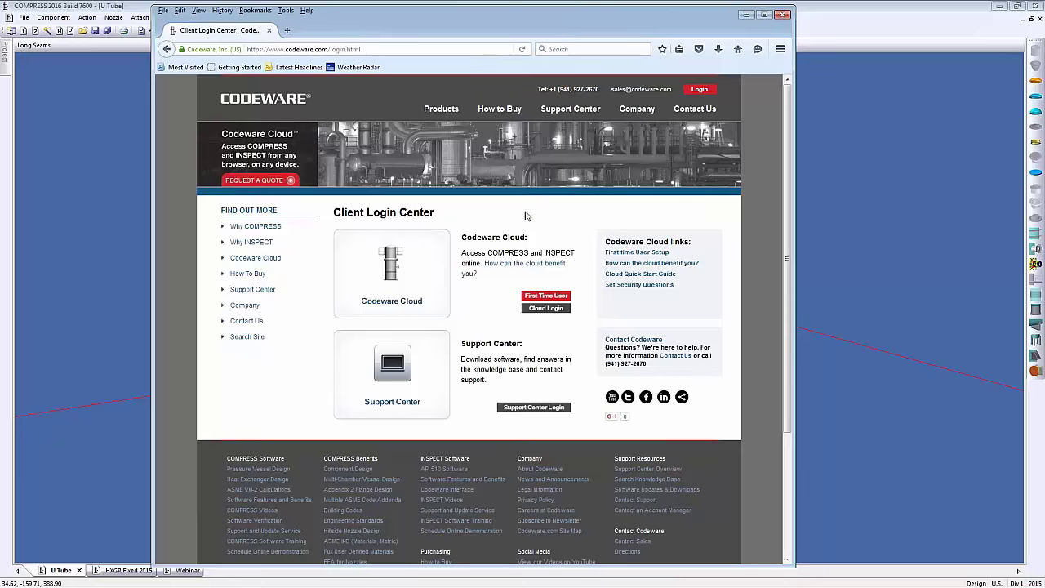
{"action": "left_click", "coordinate": [426, 374]}
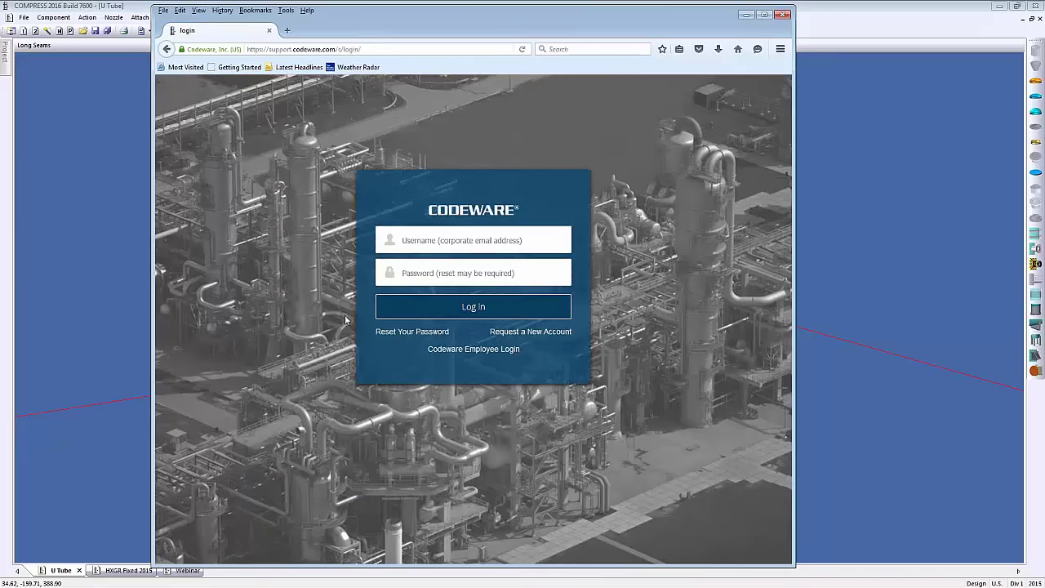
{"action": "left_click", "coordinate": [463, 350]}
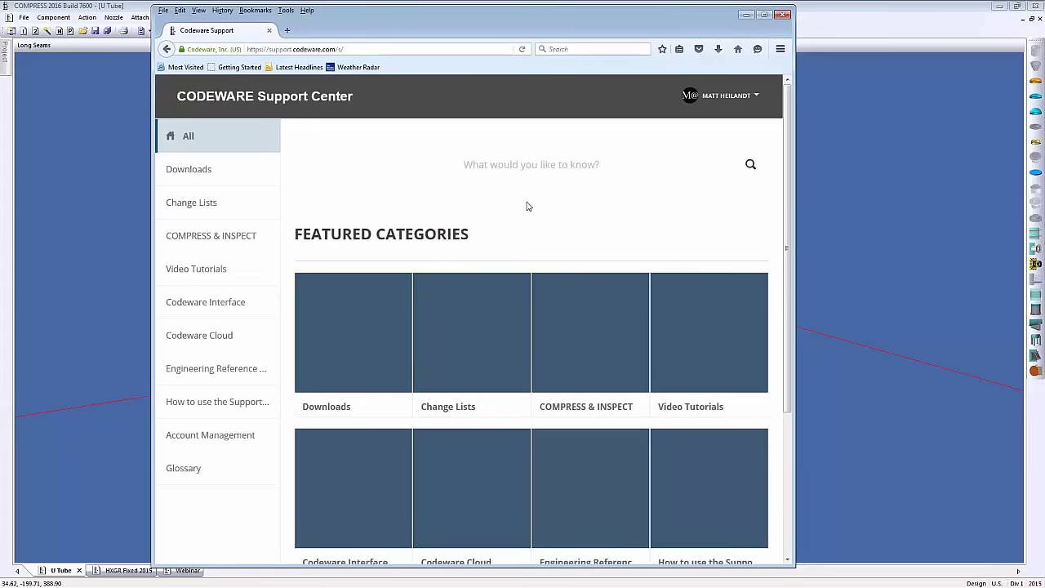
Step: Open the Download COSTER Utility article in the Support Center's Downloads category and read its requirements and usage instructions
{"action": "left_click", "coordinate": [365, 325]}
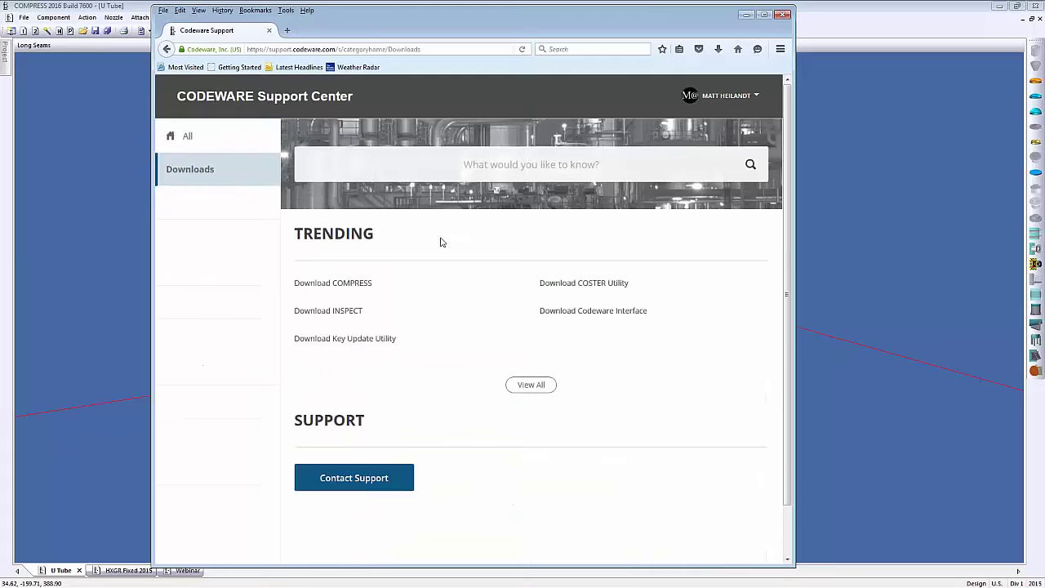
{"action": "scroll", "coordinate": [441, 242], "scroll_direction": "down", "scroll_amount": 1}
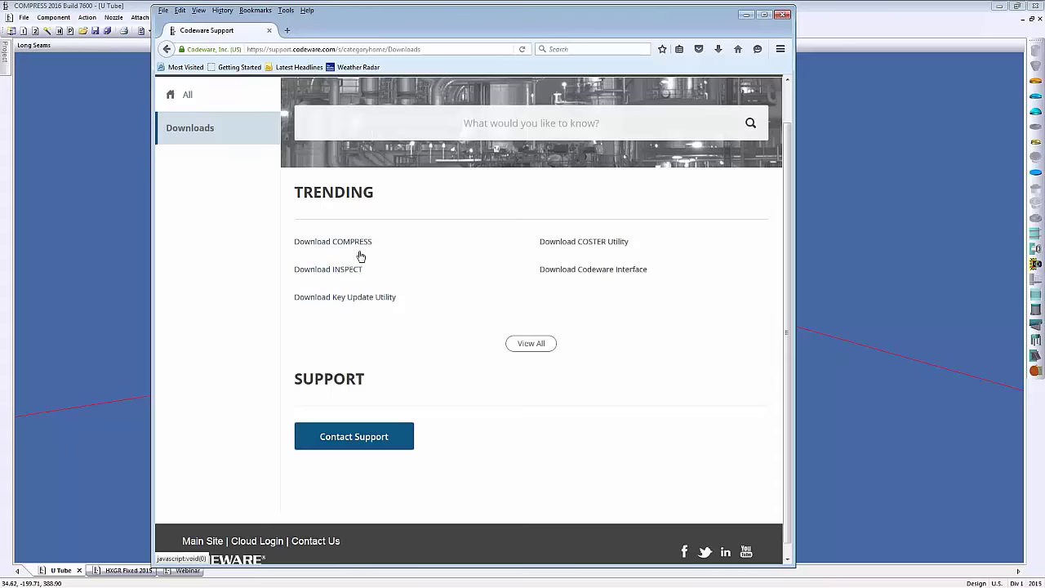
{"action": "left_click", "coordinate": [569, 247]}
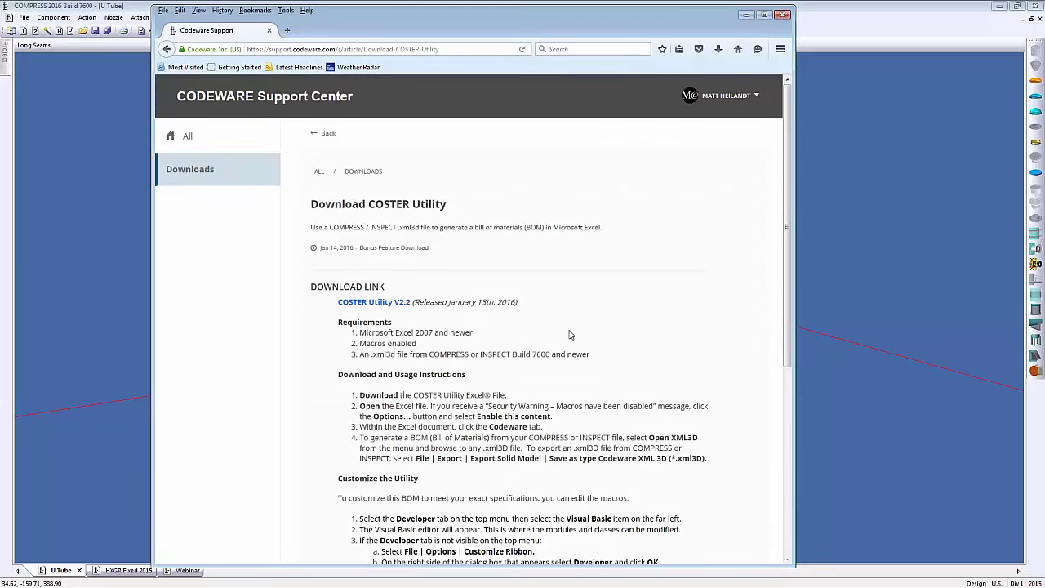
{"action": "scroll", "coordinate": [569, 335], "scroll_direction": "down", "scroll_amount": 1}
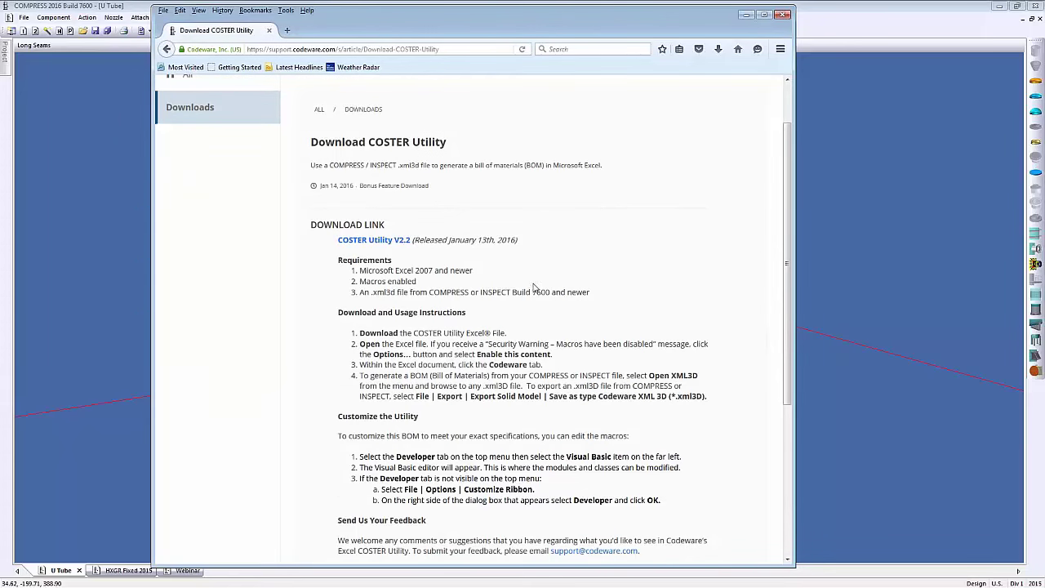
Step: Download COSTER Utility V2.2, open COSTER_Utility_V2.2.zip from the browser's downloads, and close the browser
{"action": "left_click", "coordinate": [390, 241]}
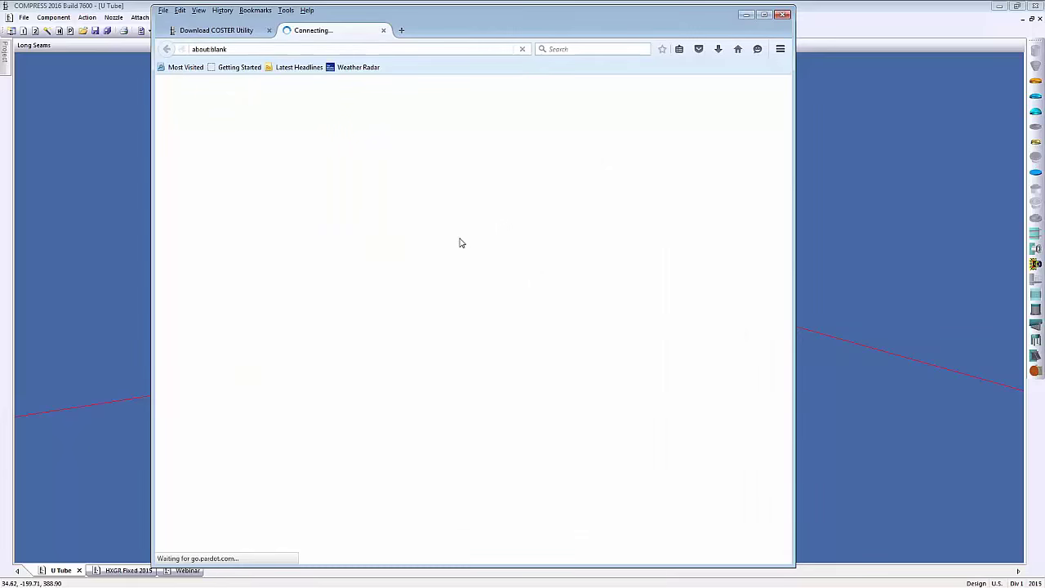
{"action": "left_click", "coordinate": [505, 359]}
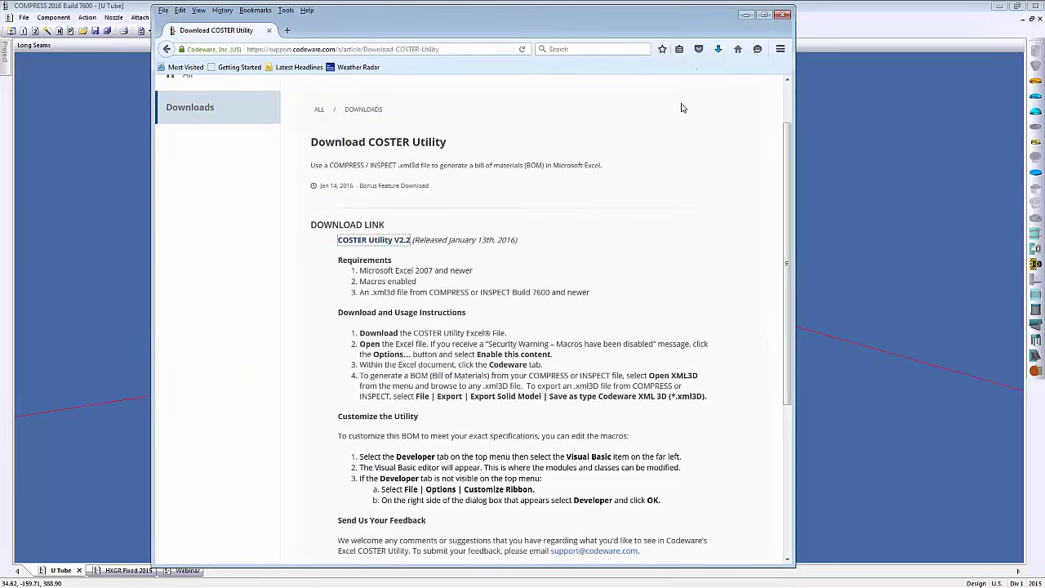
{"action": "left_click", "coordinate": [717, 49]}
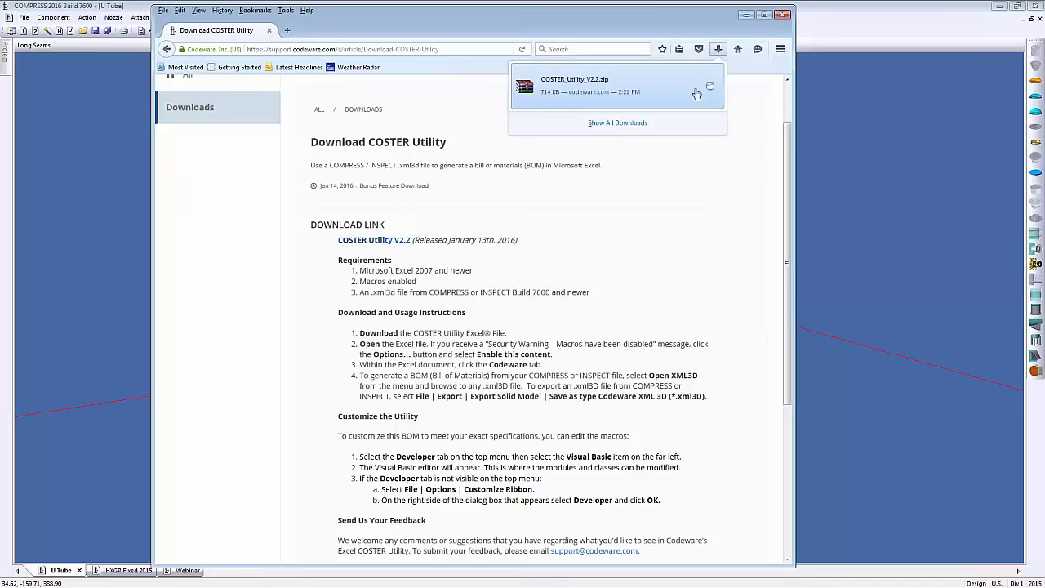
{"action": "left_click", "coordinate": [583, 98]}
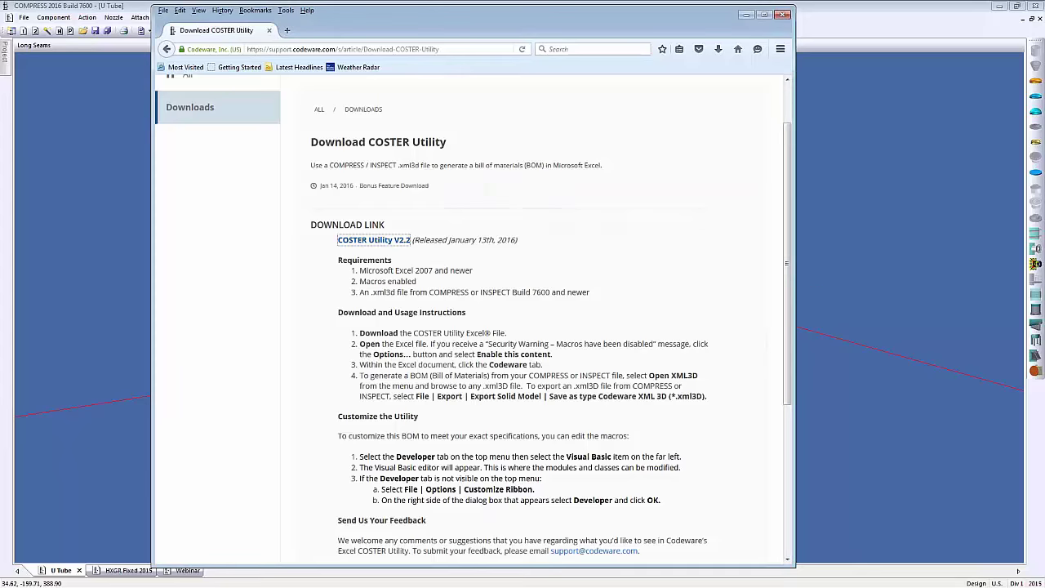
{"action": "left_click", "coordinate": [782, 14]}
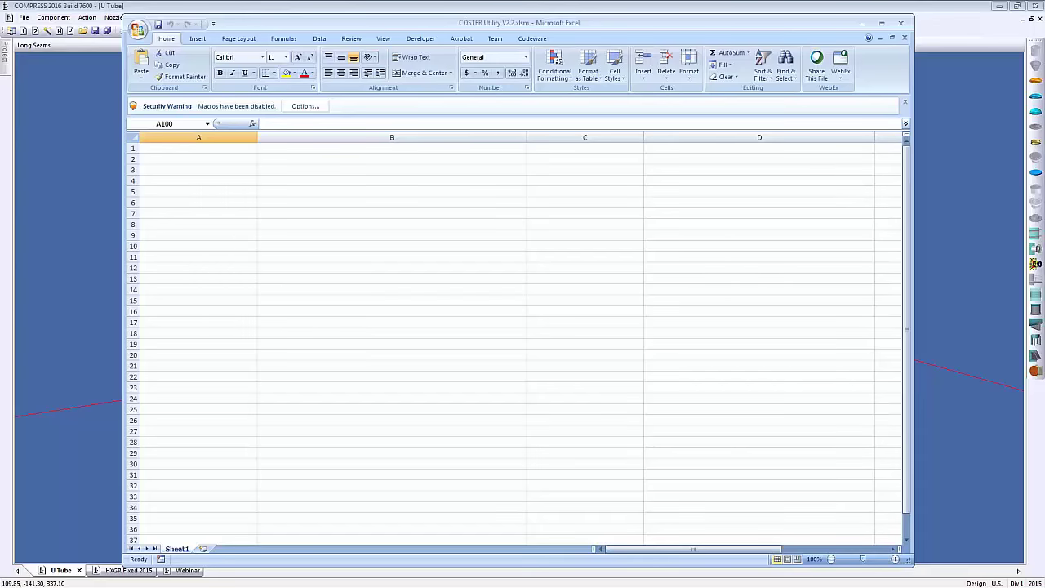
Step: Enable the macro content of the COSTER Utility V2.2.xlsm workbook in Excel and show its Codeware commands
{"action": "left_click", "coordinate": [306, 106]}
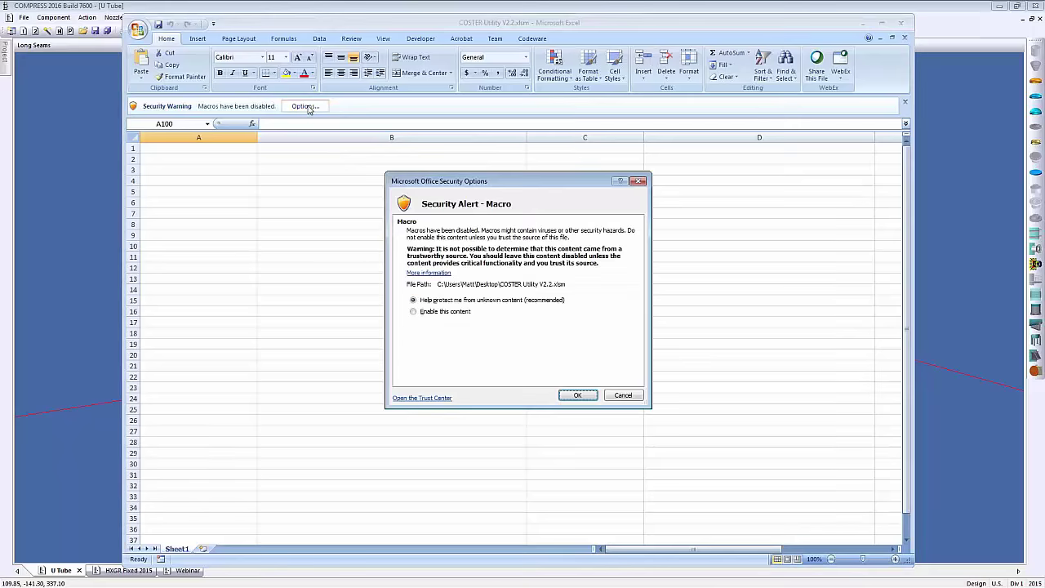
{"action": "left_click", "coordinate": [444, 311]}
{"action": "left_click", "coordinate": [577, 397]}
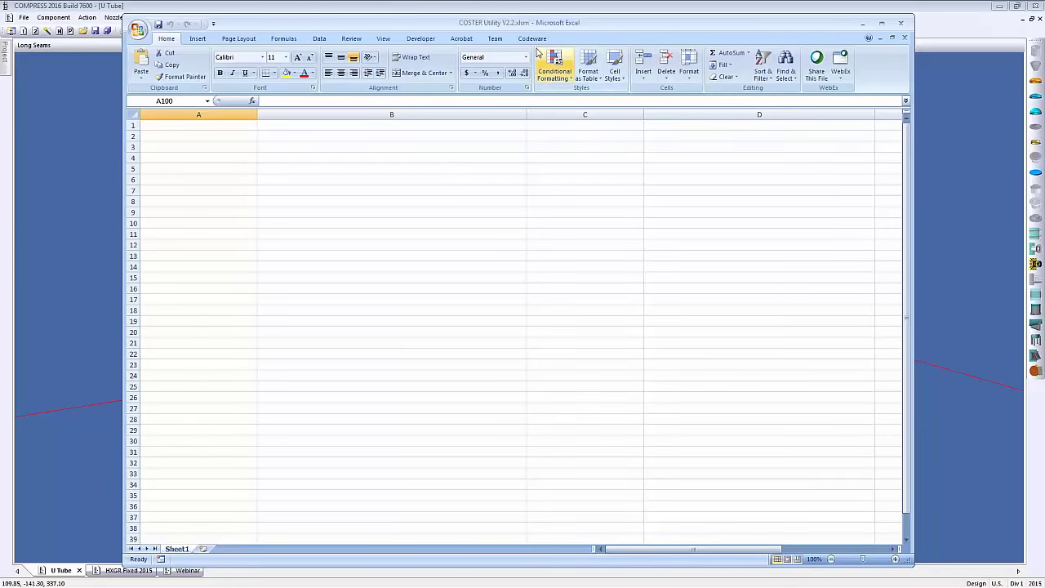
{"action": "left_click", "coordinate": [531, 39]}
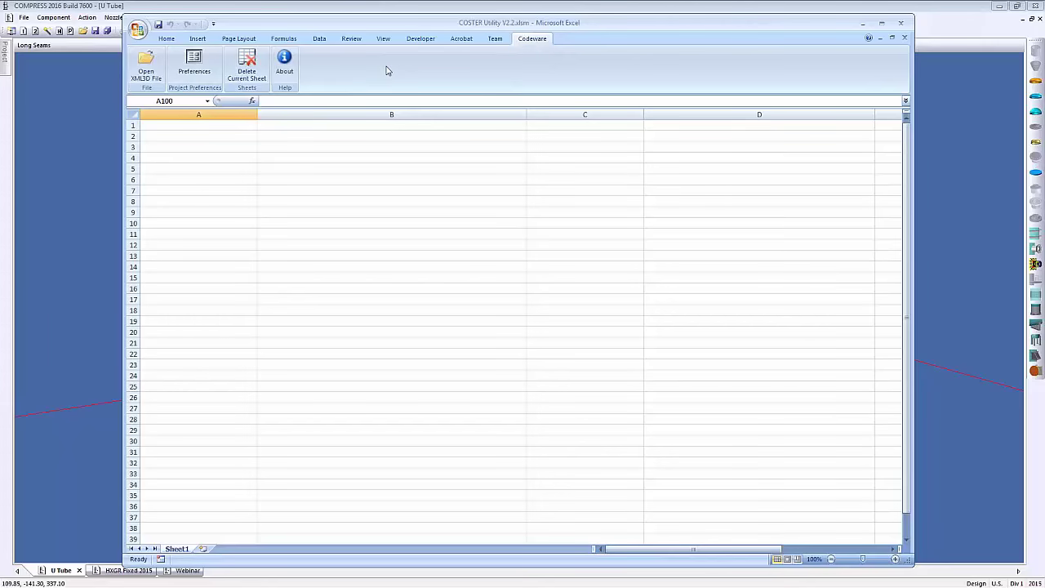
Step: Show Excel's Developer commands and where Excel Options is found, without changing any option
{"action": "left_click", "coordinate": [420, 39]}
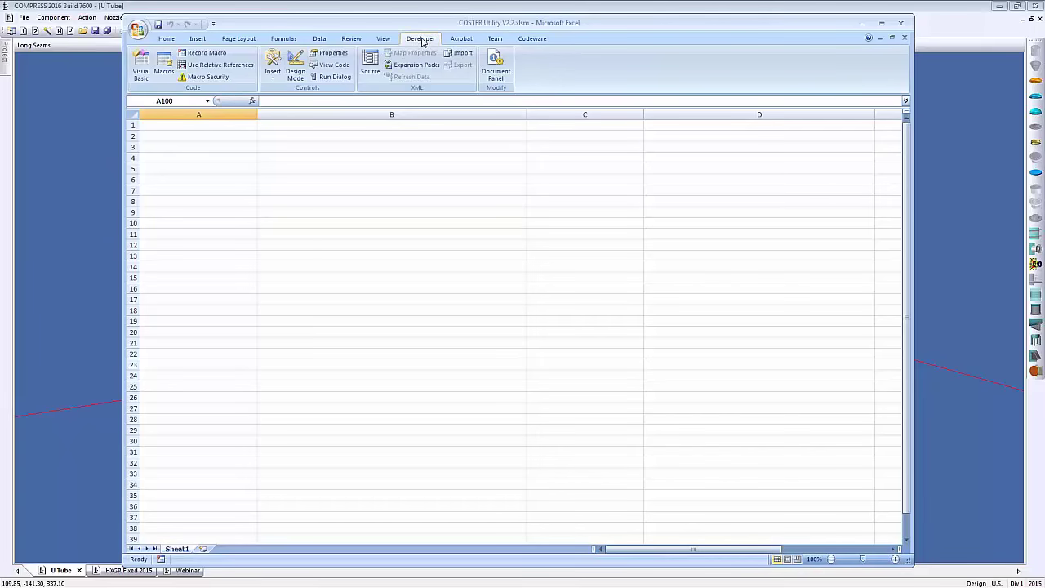
{"action": "left_click", "coordinate": [137, 29]}
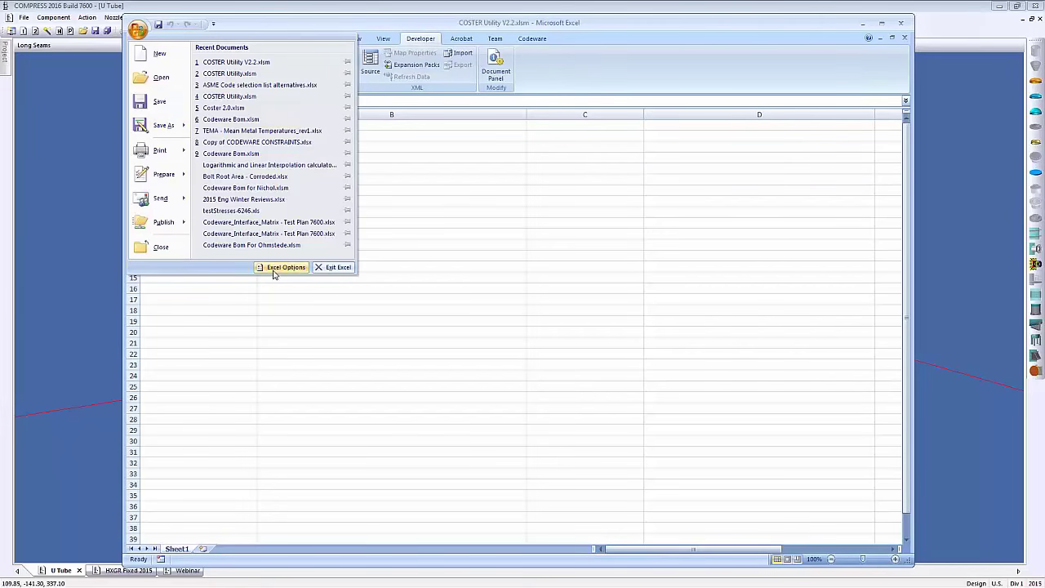
{"action": "left_click", "coordinate": [594, 65]}
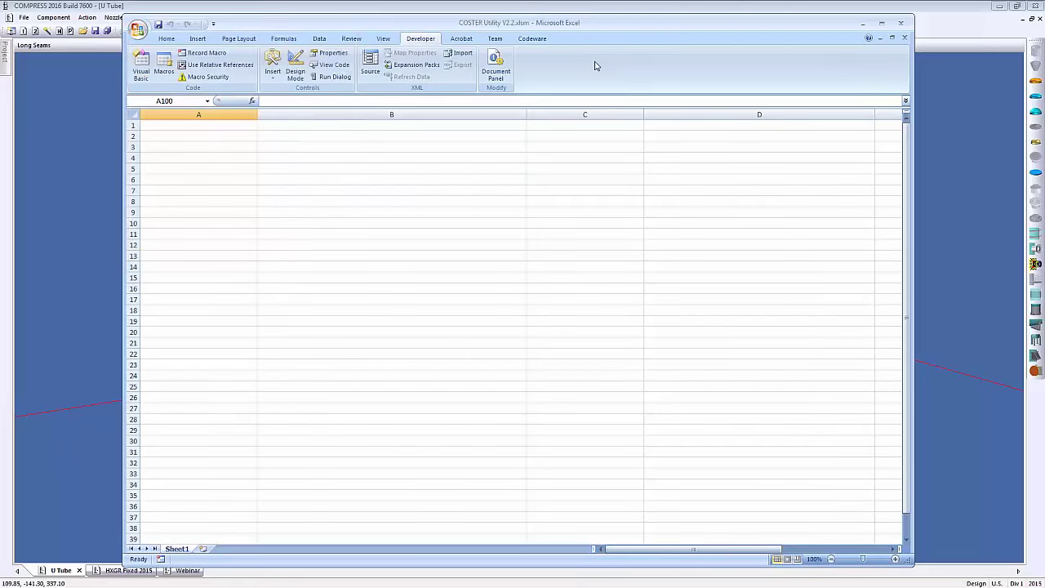
Step: Open the workbook's Visual Basic project, view the code of the clsXmlData class module, and close the editor
{"action": "left_click", "coordinate": [141, 65]}
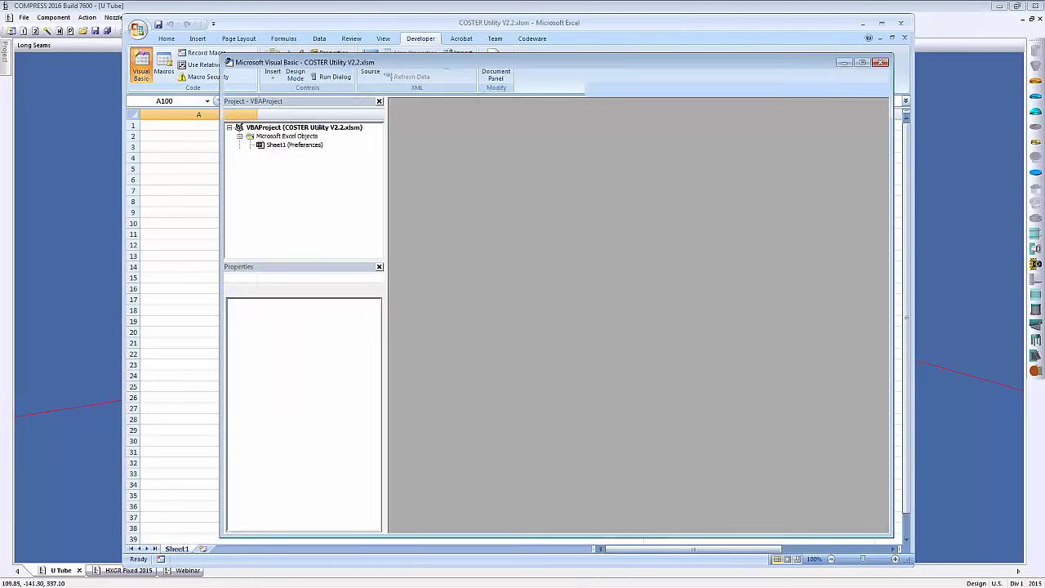
{"action": "left_click", "coordinate": [239, 179]}
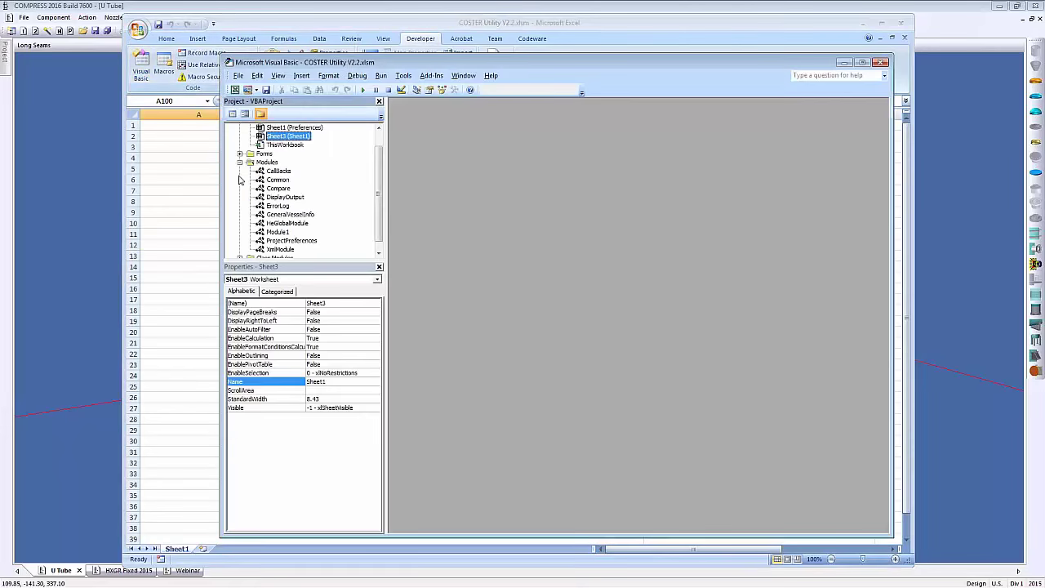
{"action": "scroll", "coordinate": [239, 179], "scroll_direction": "down", "scroll_amount": 1}
{"action": "left_click", "coordinate": [239, 248]}
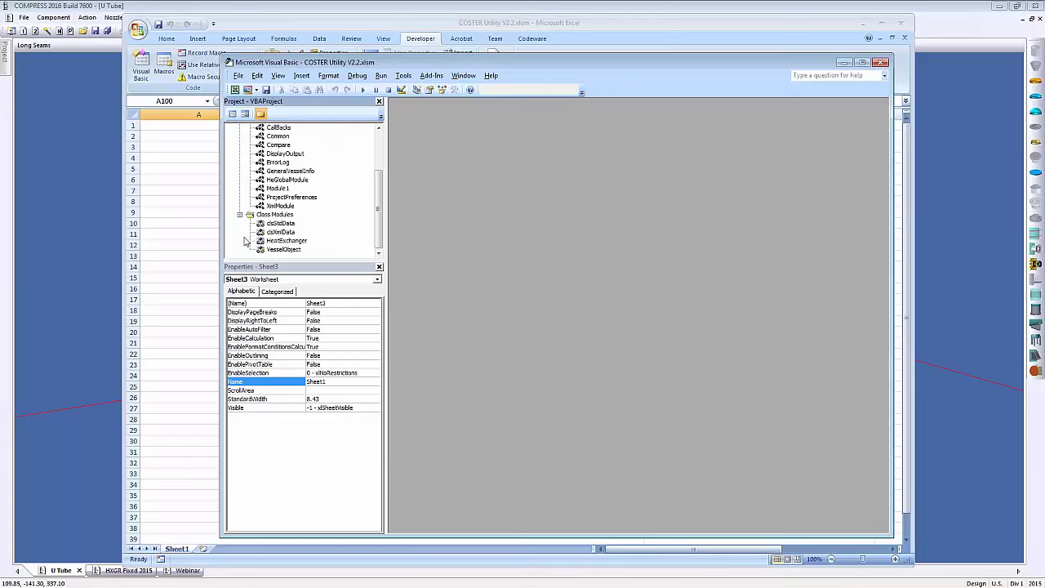
{"action": "right_click", "coordinate": [266, 231]}
{"action": "left_click", "coordinate": [314, 243]}
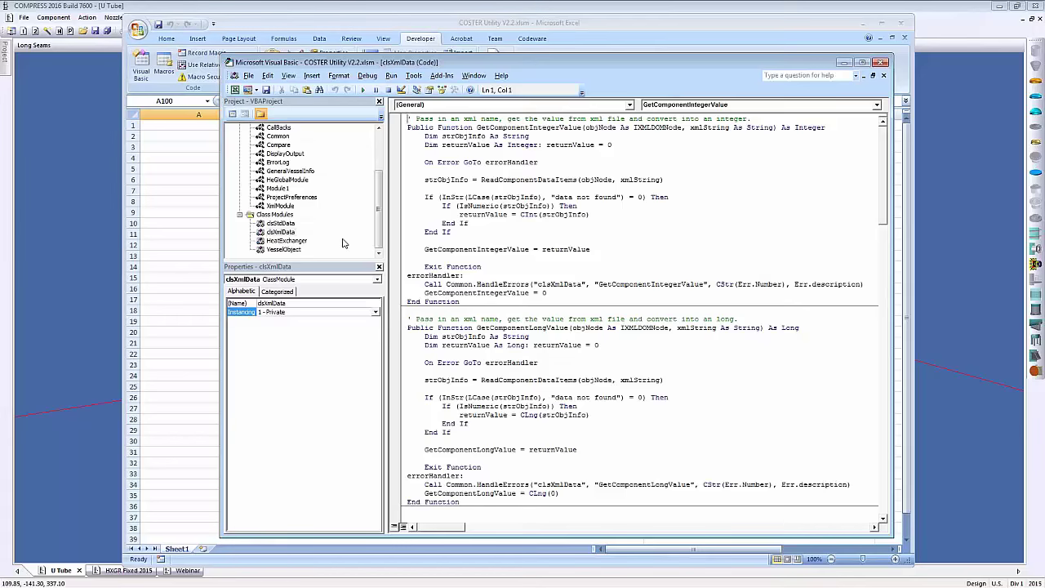
{"action": "left_click", "coordinate": [636, 214]}
{"action": "left_click", "coordinate": [880, 63]}
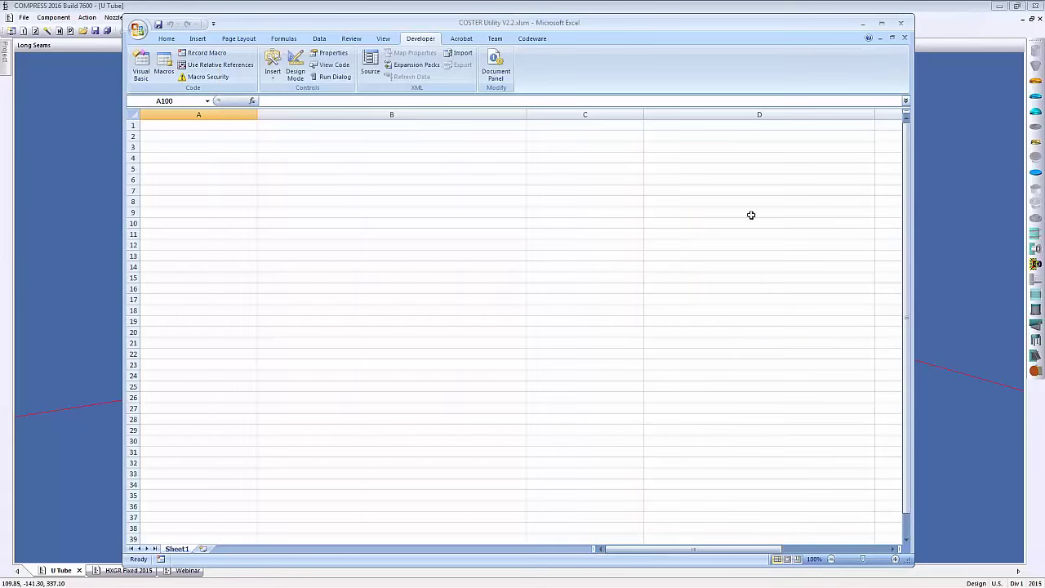
Step: Switch to COMPRESS and export the U Tube solid model as UTube.xml3d in the 2016 - Whats New folder, replacing the existing file
{"action": "left_click", "coordinate": [952, 215]}
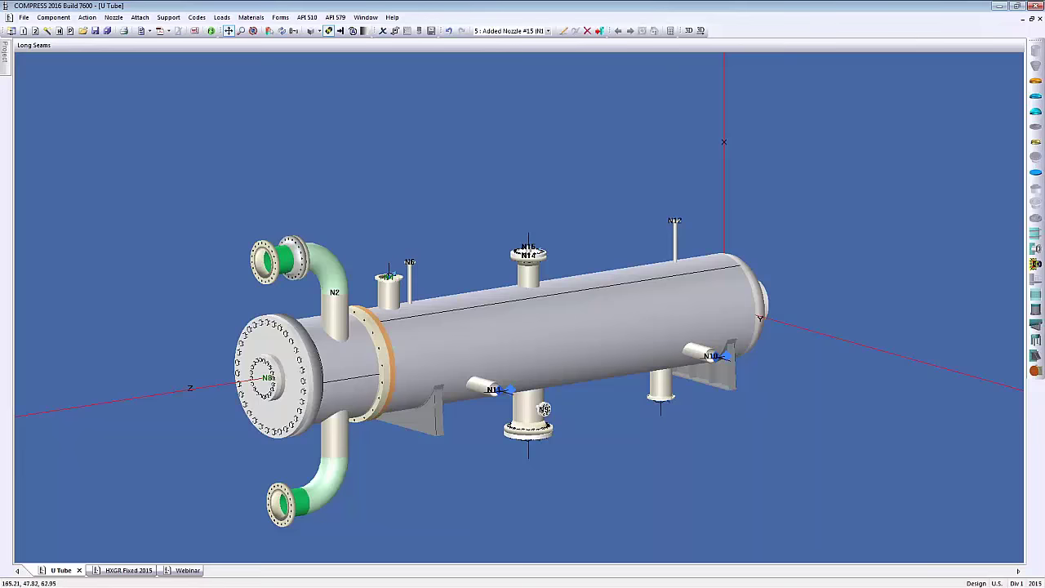
{"action": "left_click", "coordinate": [699, 31]}
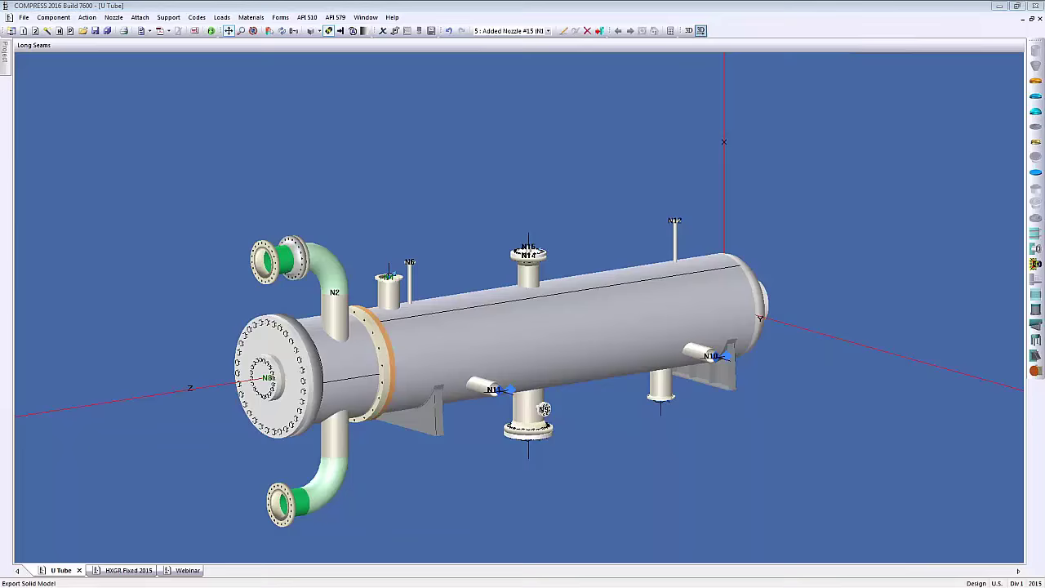
{"action": "left_click", "coordinate": [400, 135]}
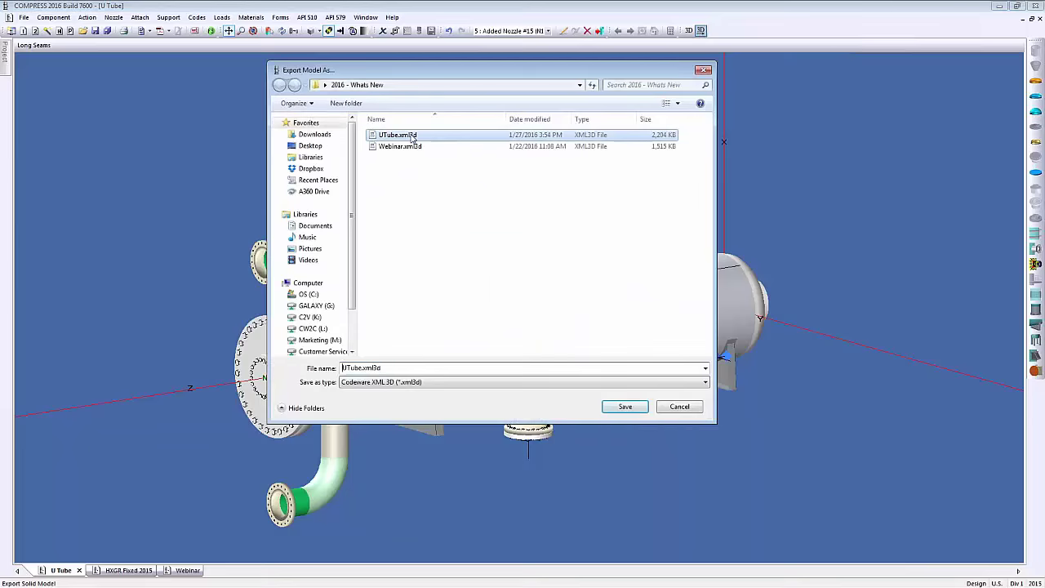
{"action": "left_click", "coordinate": [624, 406]}
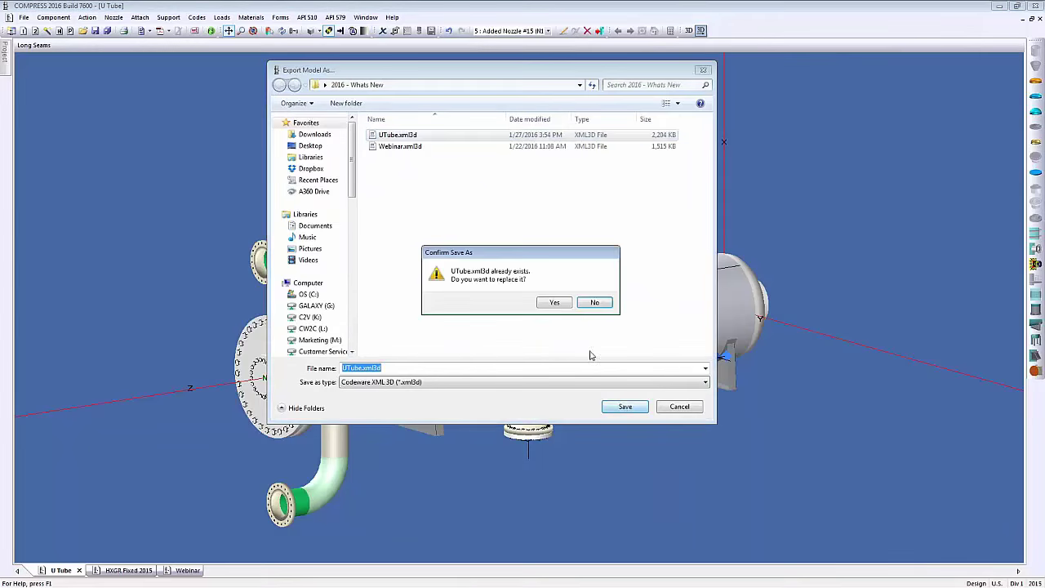
{"action": "left_click", "coordinate": [555, 302]}
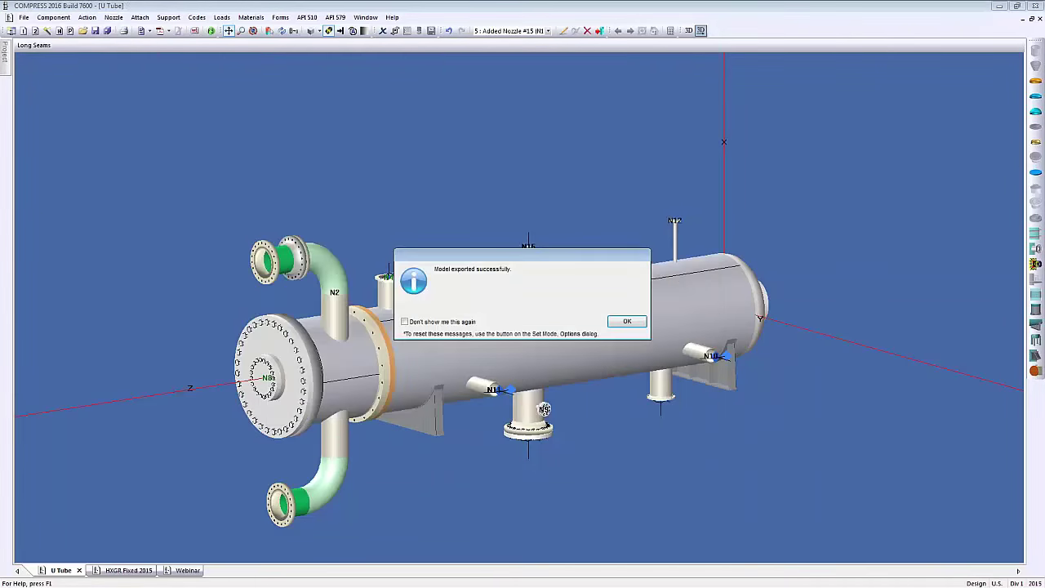
{"action": "left_click", "coordinate": [627, 321]}
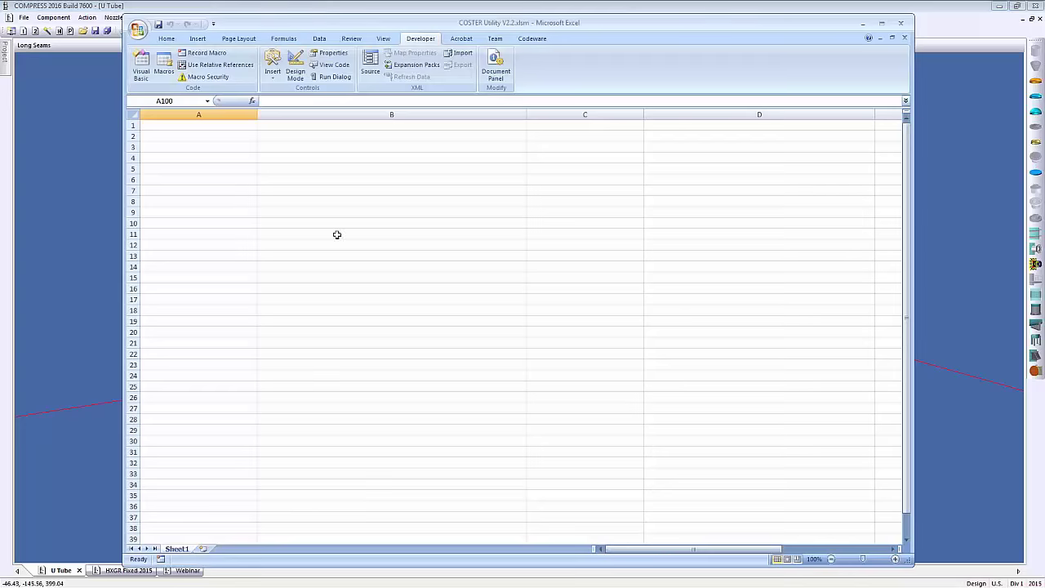
Step: Switch to Excel and load UTube.xml3d from the 2016 - Whats New folder into the COSTER Utility workbook
{"action": "left_click", "coordinate": [532, 38]}
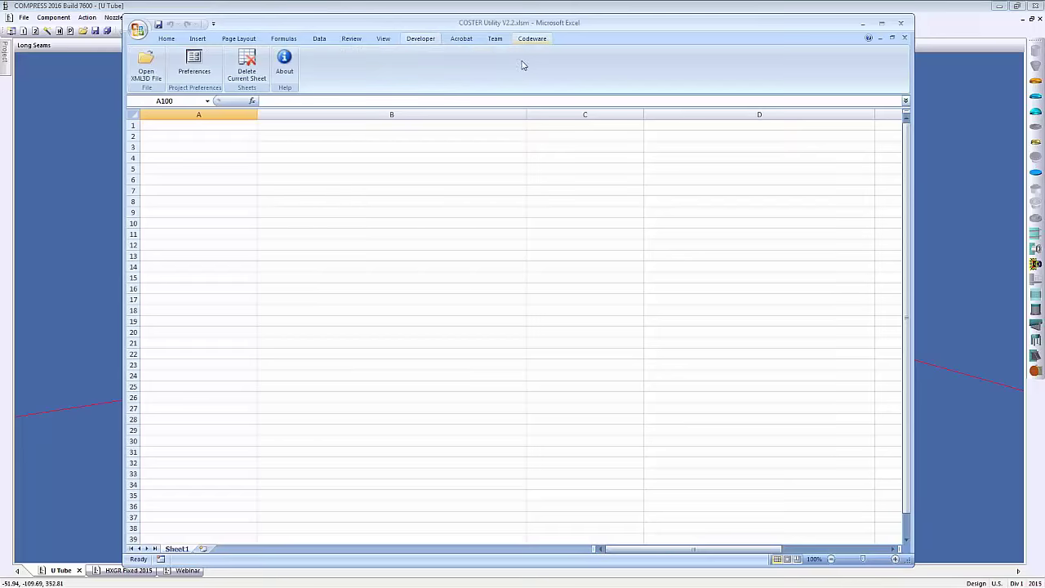
{"action": "left_click", "coordinate": [150, 81]}
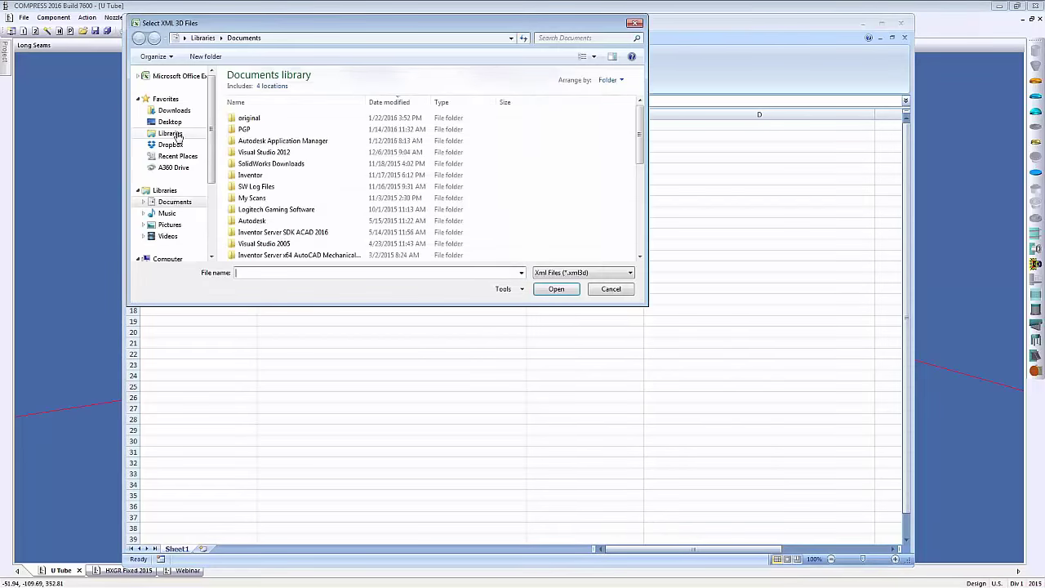
{"action": "left_click", "coordinate": [175, 156]}
{"action": "double_click", "coordinate": [275, 88]}
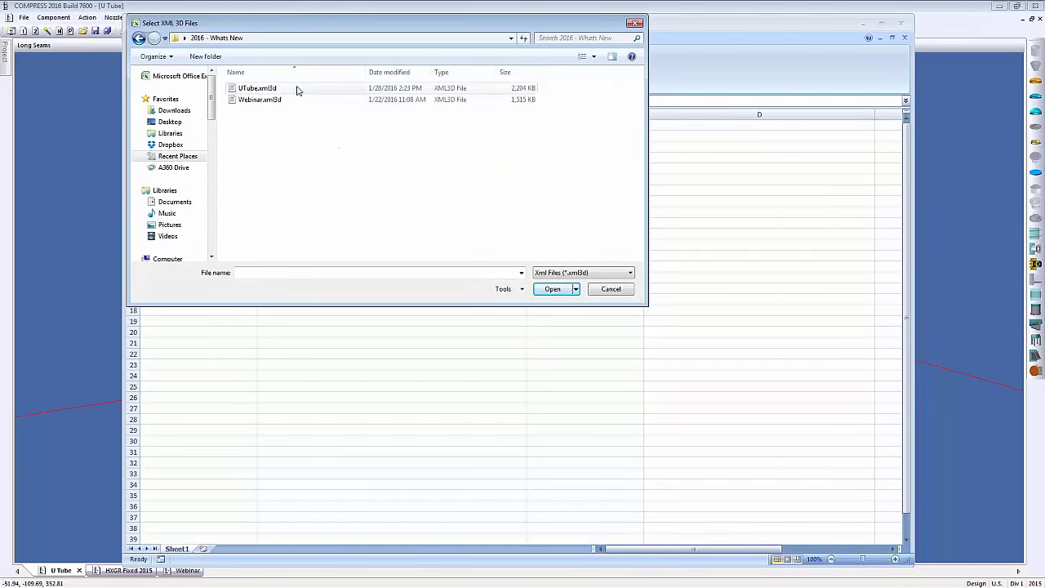
{"action": "left_click", "coordinate": [297, 89]}
{"action": "left_click", "coordinate": [557, 292]}
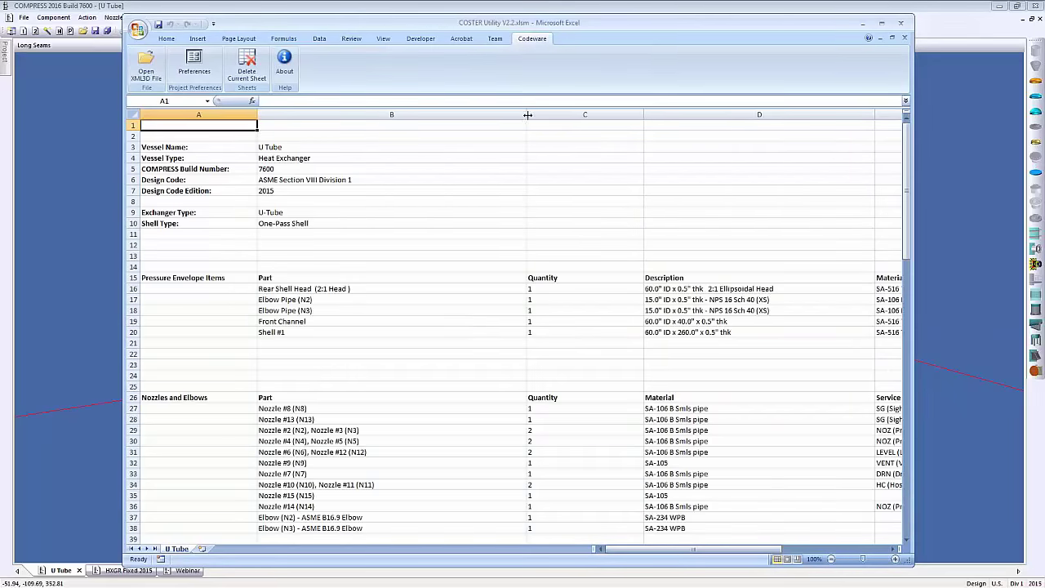
Step: Narrow columns B, C, D and E of the U Tube sheet so more of the data columns fit in view
{"action": "left_click_drag", "start_coordinate": [527, 115], "coordinate": [383, 144]}
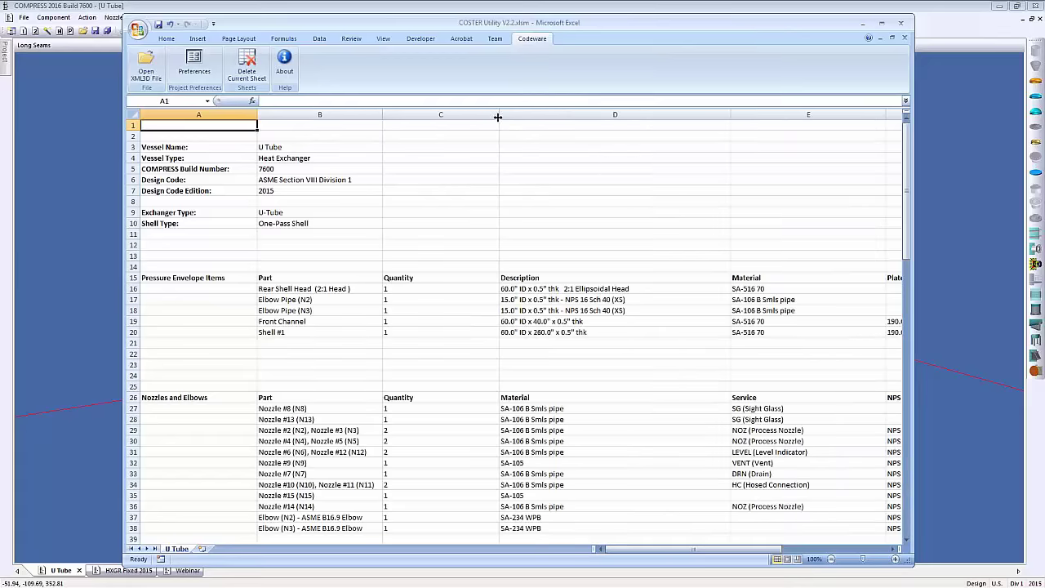
{"action": "left_click_drag", "start_coordinate": [498, 116], "coordinate": [424, 131]}
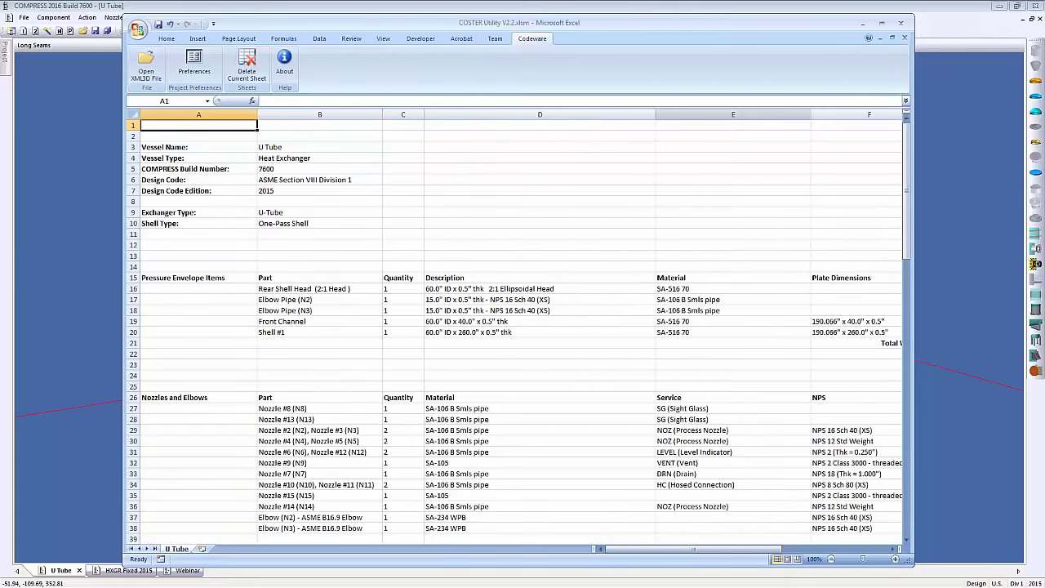
{"action": "left_click_drag", "start_coordinate": [655, 115], "coordinate": [557, 144]}
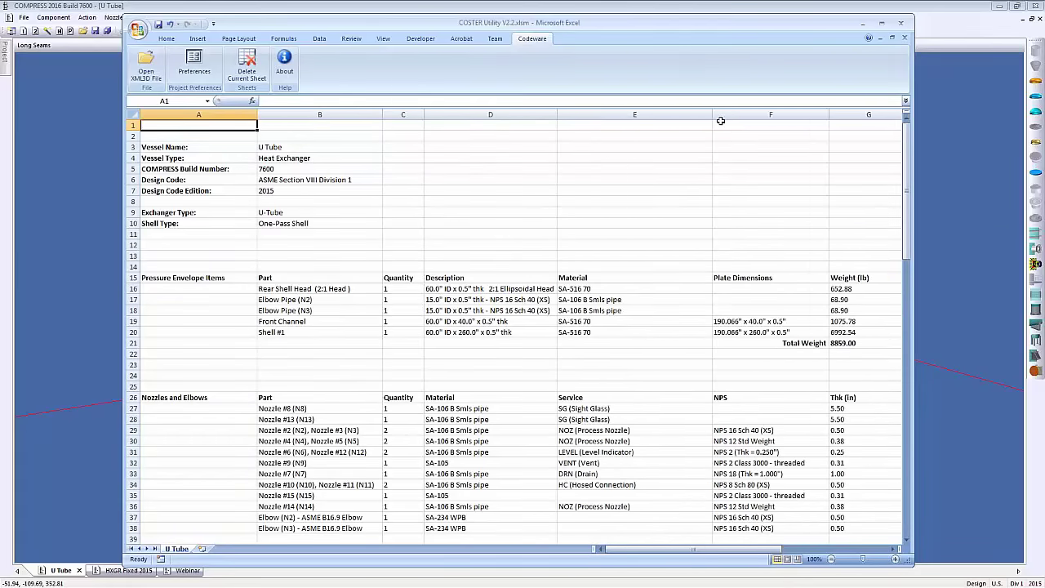
{"action": "left_click_drag", "start_coordinate": [711, 115], "coordinate": [645, 126]}
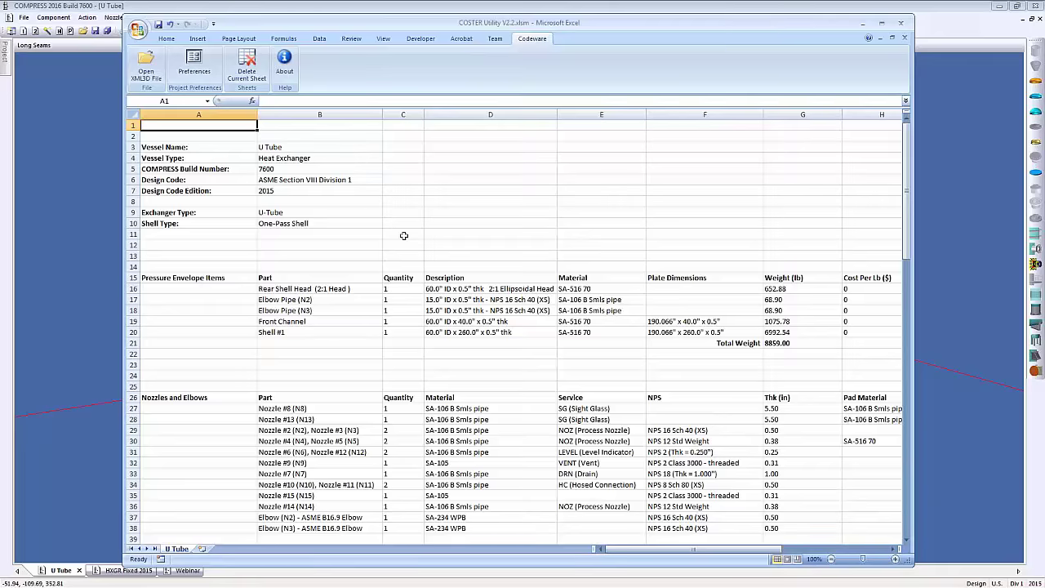
Step: Examine the U Tube sheet's sections from Pressure Envelope Items through nozzles, flanges, bolts, gaskets and Bundle Assembly to the Bend Schedule
{"action": "scroll", "coordinate": [401, 234], "scroll_direction": "down", "scroll_amount": 2}
{"action": "left_click", "coordinate": [347, 330]}
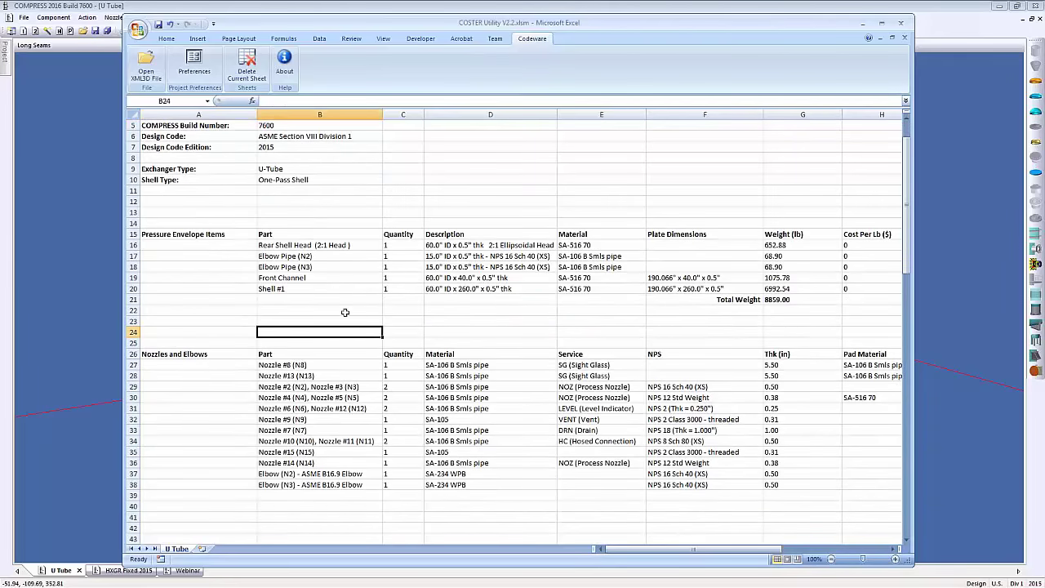
{"action": "scroll", "coordinate": [345, 311], "scroll_direction": "down", "scroll_amount": 3}
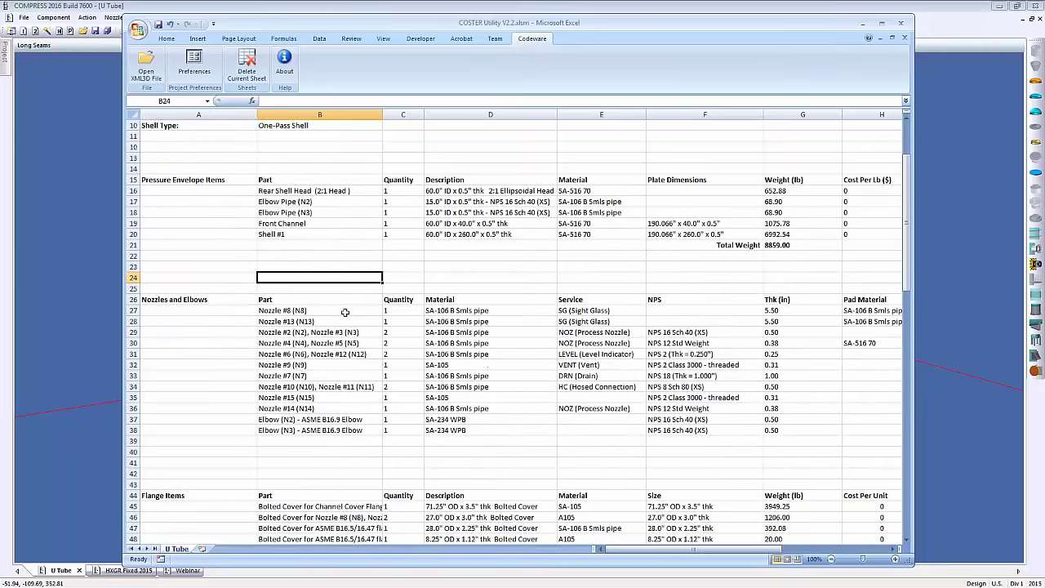
{"action": "scroll", "coordinate": [347, 311], "scroll_direction": "down", "scroll_amount": 2}
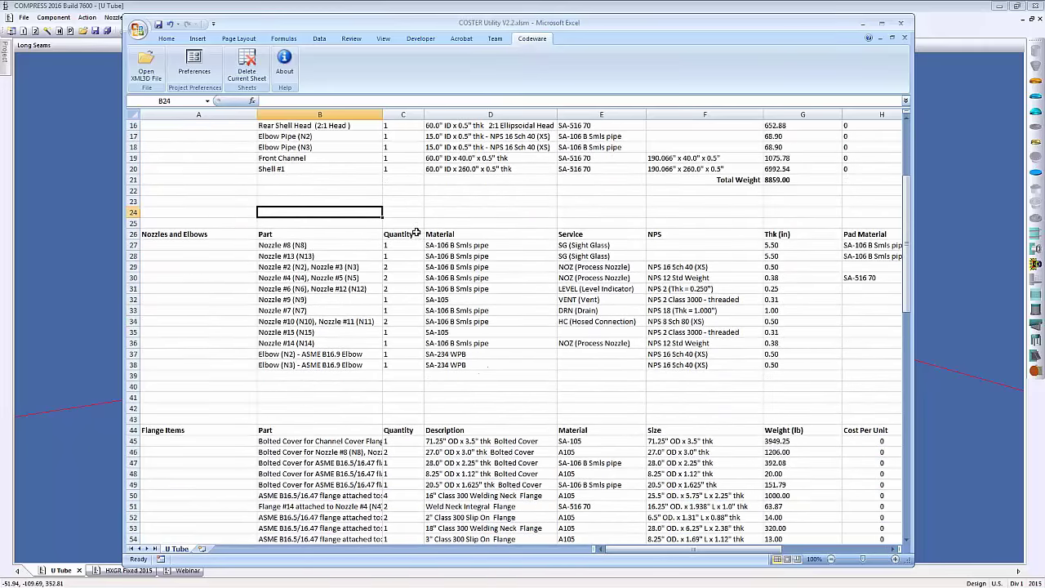
{"action": "scroll", "coordinate": [365, 330], "scroll_direction": "down", "scroll_amount": 7}
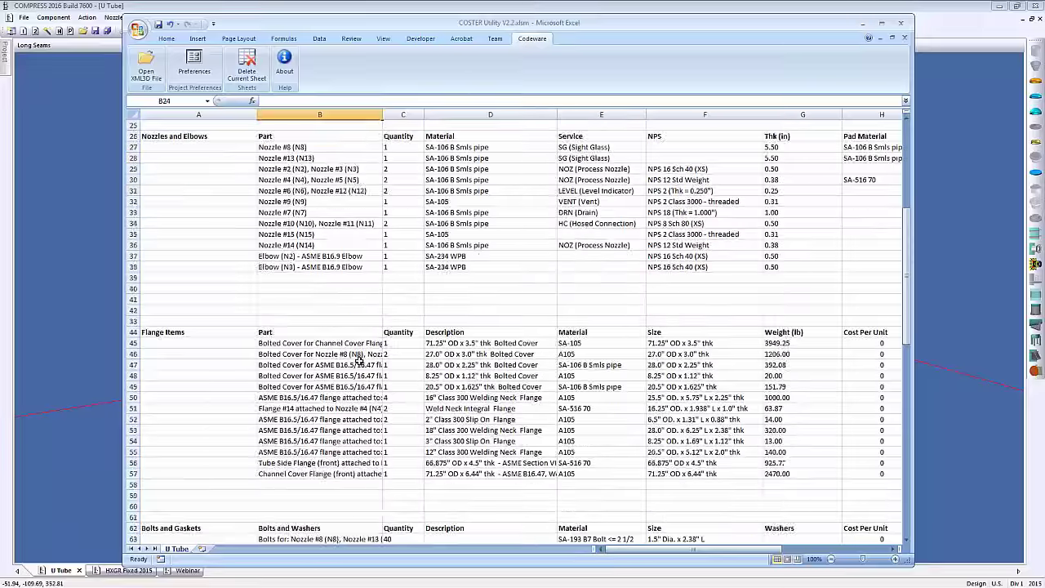
{"action": "scroll", "coordinate": [359, 361], "scroll_direction": "down", "scroll_amount": 9}
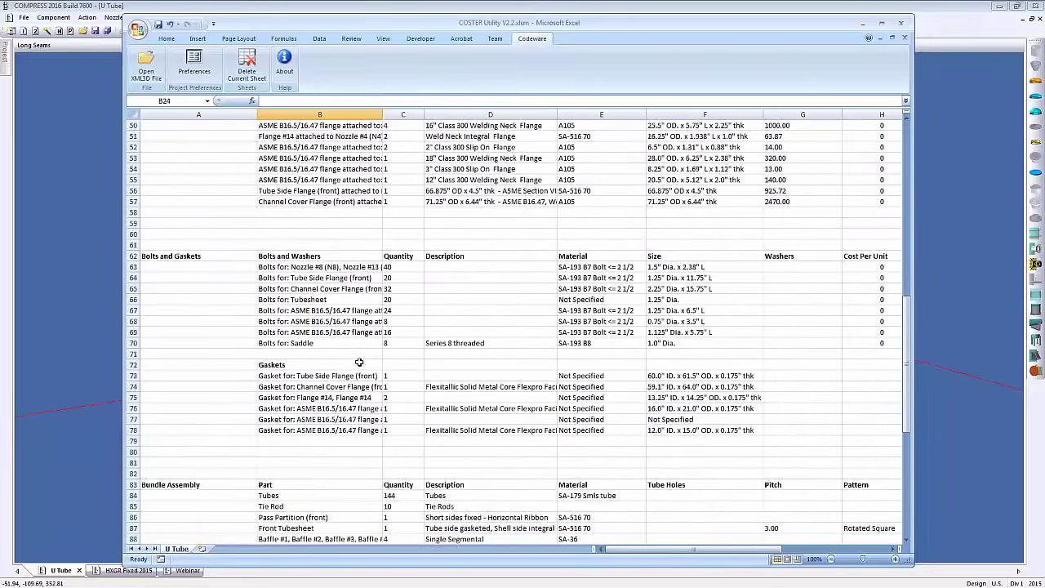
{"action": "scroll", "coordinate": [358, 361], "scroll_direction": "down", "scroll_amount": 3}
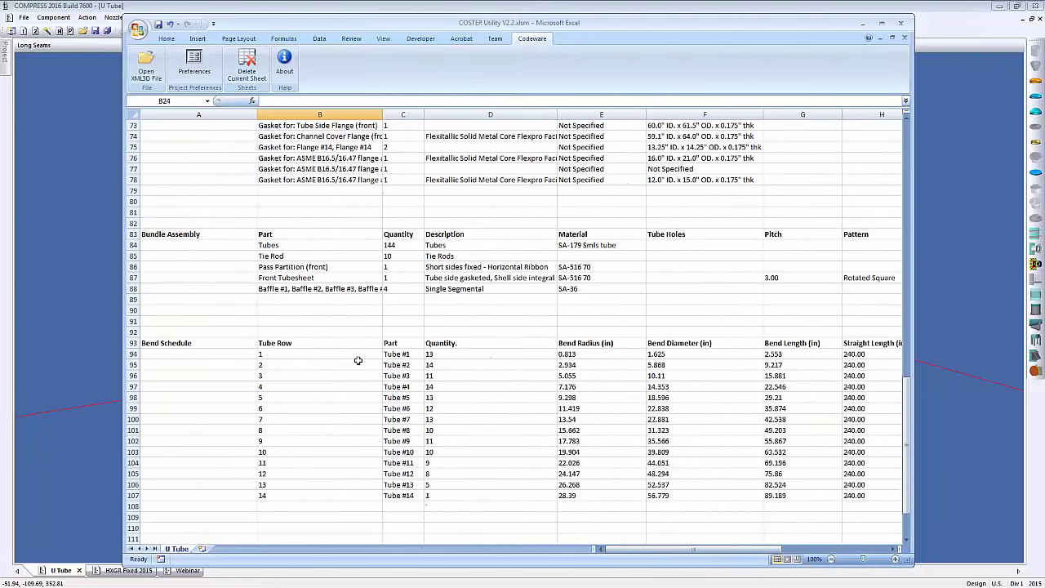
Step: Narrow columns D and B further and bring the Bend Schedule's Cut Length and Developed Length columns into view
{"action": "left_click_drag", "start_coordinate": [556, 116], "coordinate": [475, 116]}
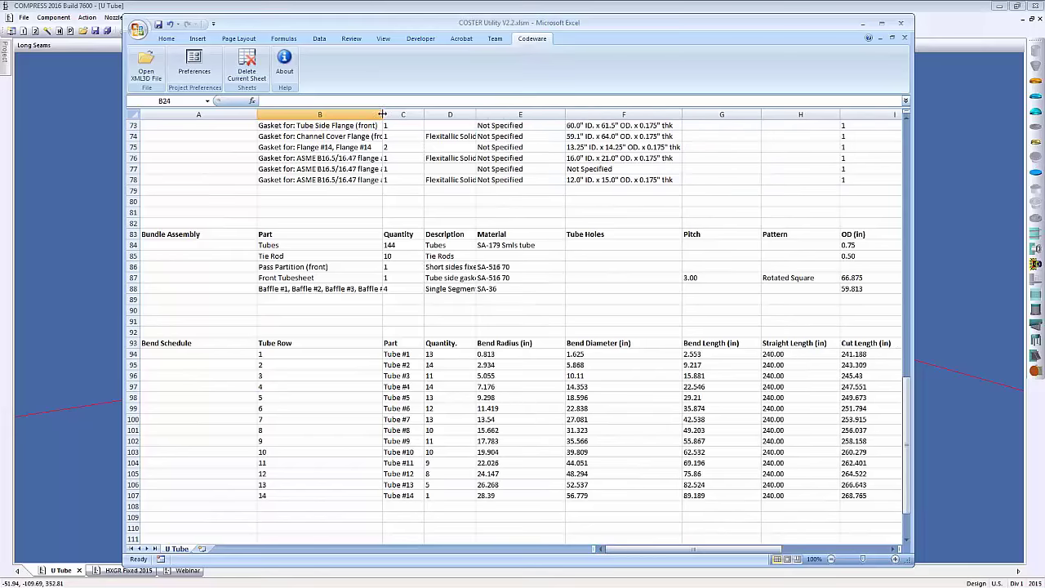
{"action": "left_click_drag", "start_coordinate": [382, 116], "coordinate": [311, 121]}
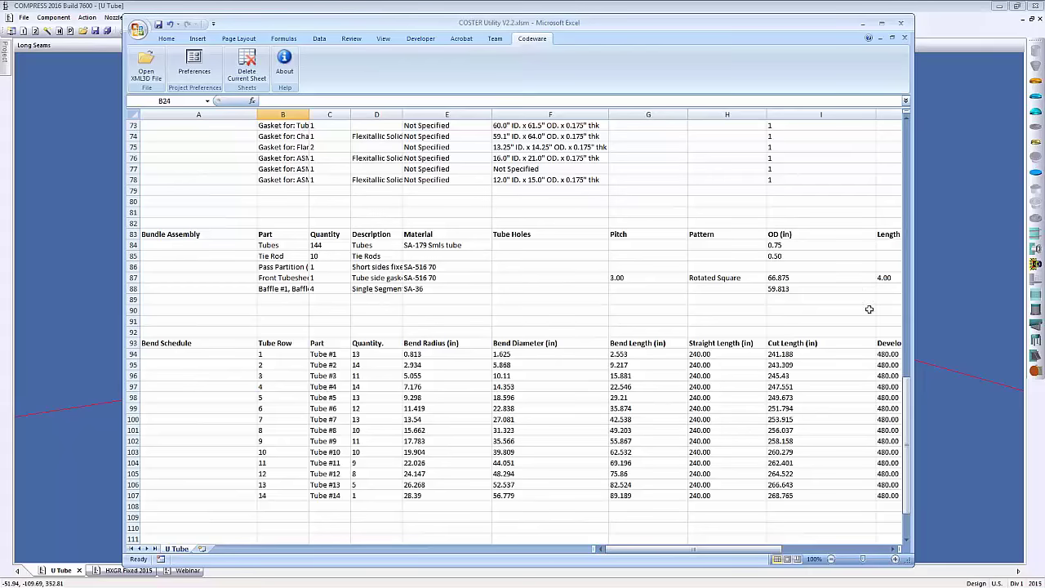
{"action": "left_click_drag", "start_coordinate": [766, 552], "coordinate": [800, 552]}
{"action": "left_click", "coordinate": [833, 462]}
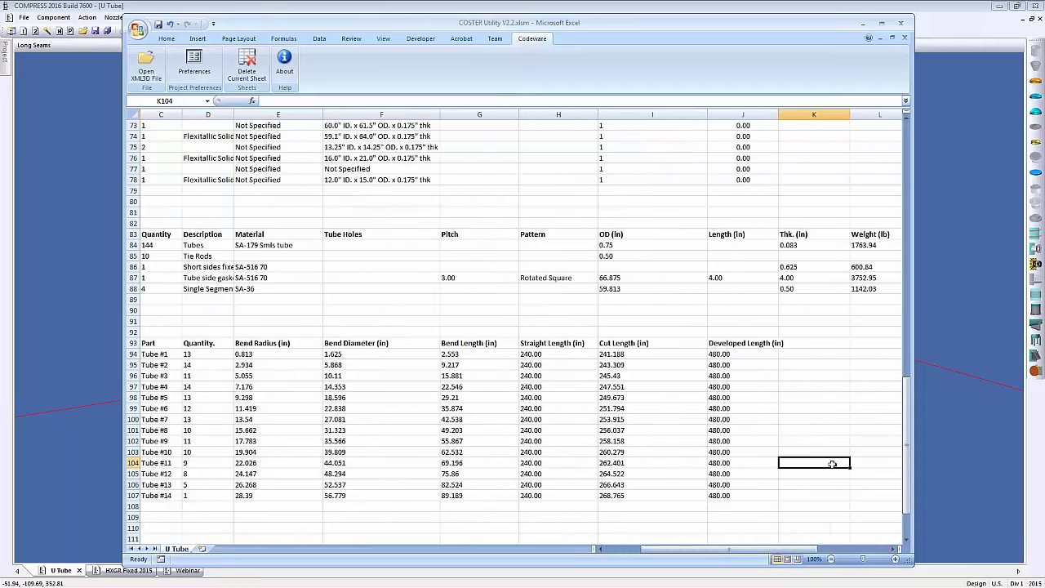
Step: In the Pressure Envelope Items, set the cost per lb to 0.25 for the Rear Shell Head and 0.7 for Elbow Pipe (N2)
{"action": "scroll", "coordinate": [833, 462], "scroll_direction": "up", "scroll_amount": 3}
{"action": "scroll", "coordinate": [832, 464], "scroll_direction": "up", "scroll_amount": 13}
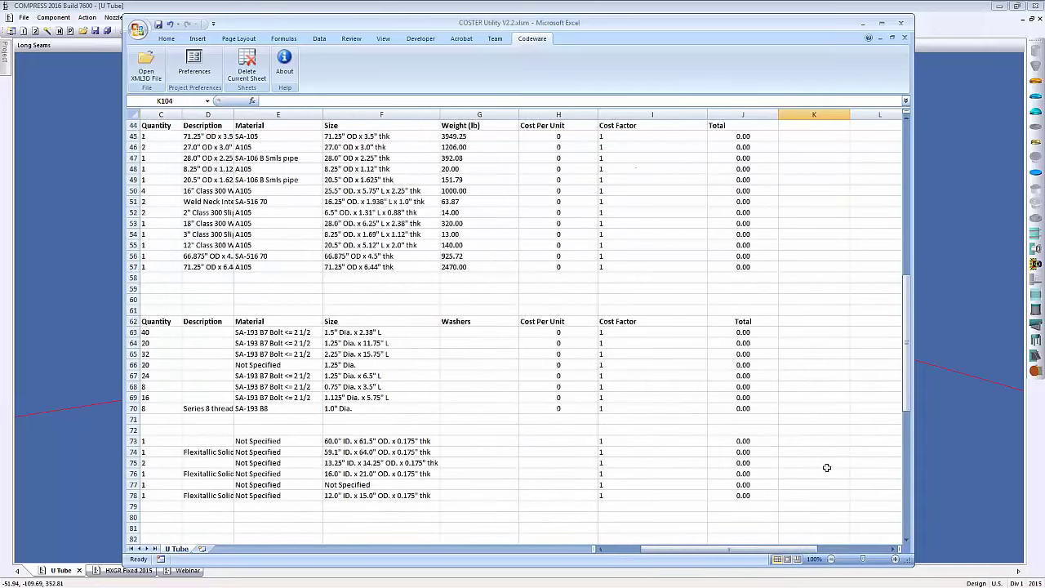
{"action": "scroll", "coordinate": [825, 467], "scroll_direction": "up", "scroll_amount": 8}
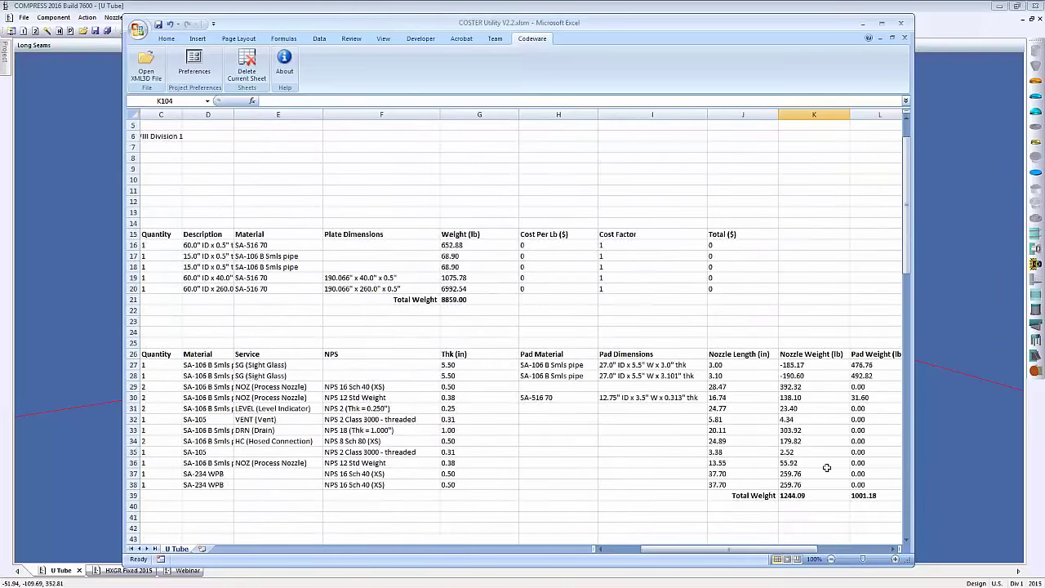
{"action": "left_click_drag", "start_coordinate": [698, 550], "coordinate": [665, 550]}
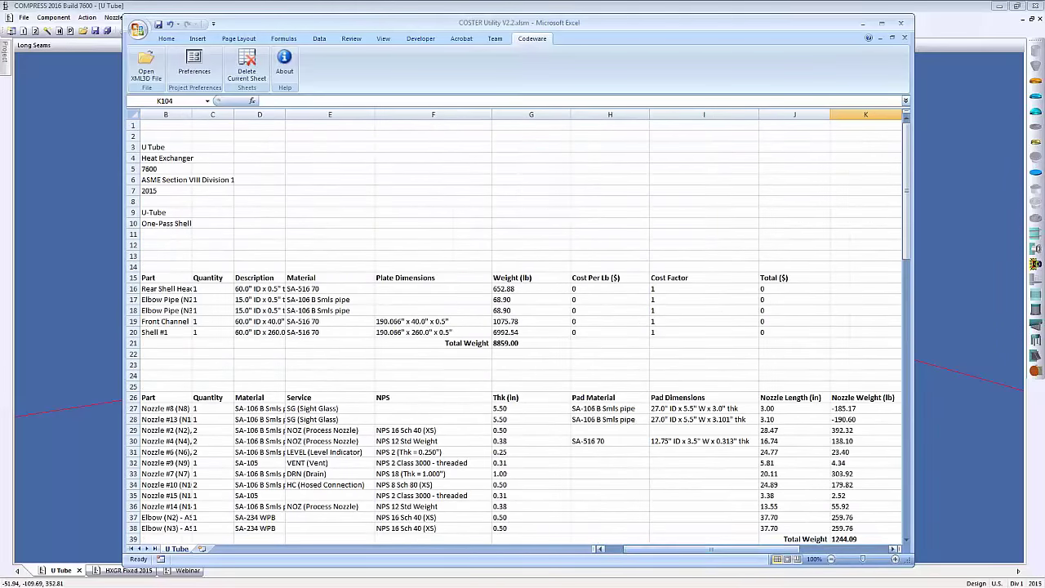
{"action": "left_click", "coordinate": [600, 289]}
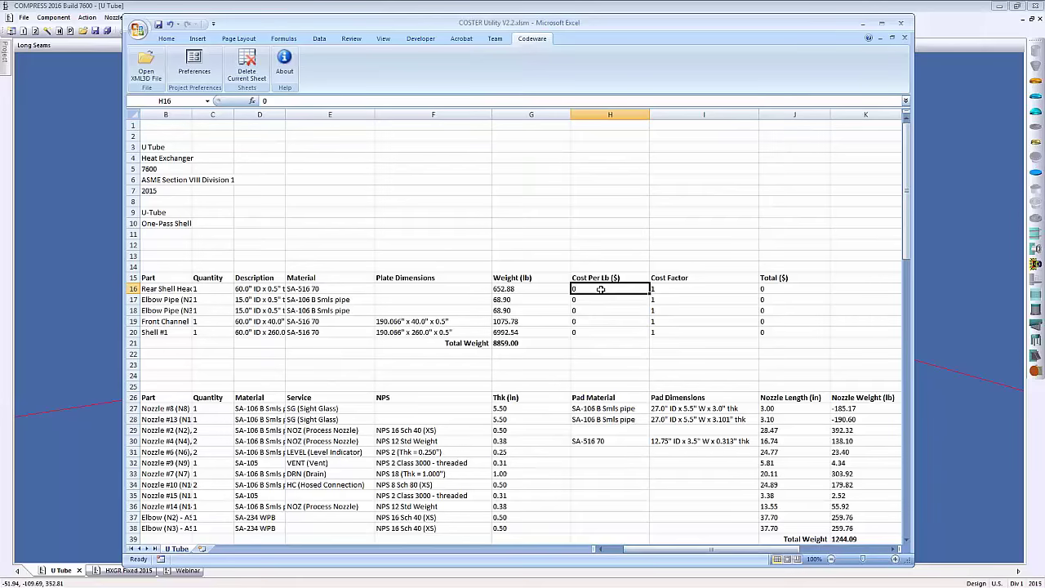
{"action": "type", "text": ".25"}
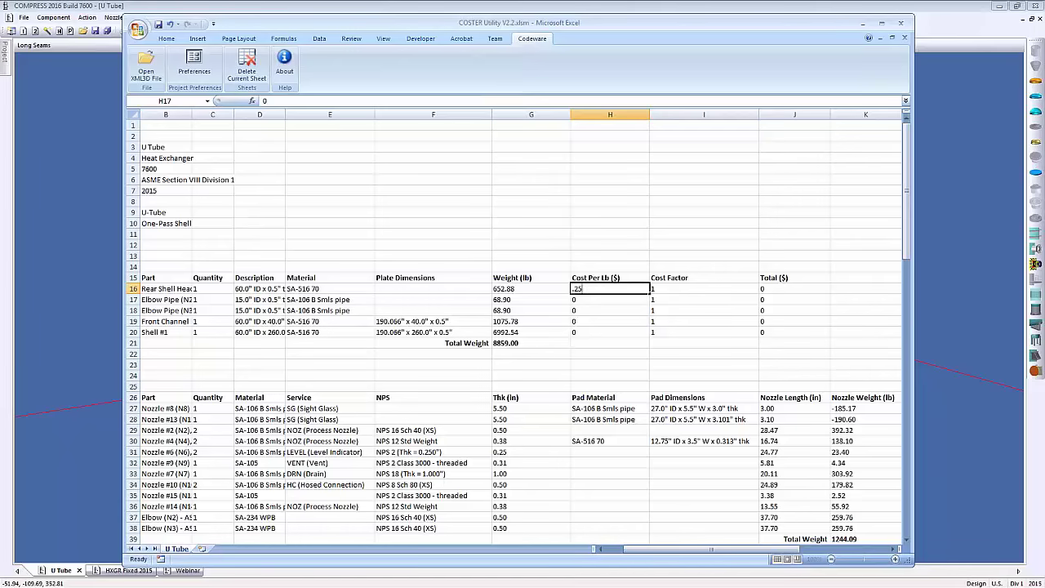
{"action": "key", "text": "Return"}
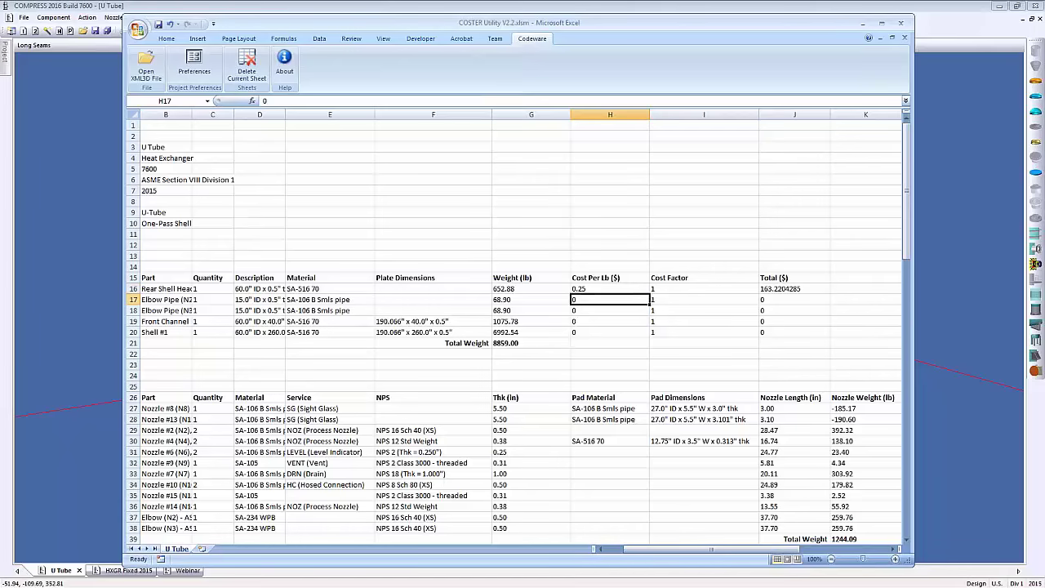
{"action": "type", "text": ".7"}
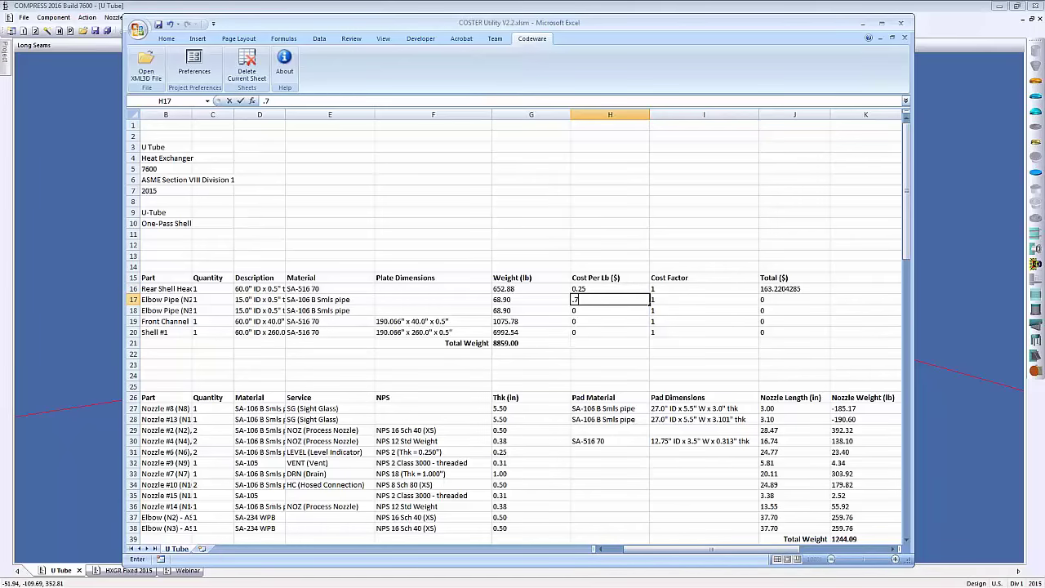
Step: Set the cost factor to 1.5 for Elbow Pipe (N2) and to 2 for the Rear Shell Head
{"action": "left_click", "coordinate": [674, 299]}
{"action": "type", "text": "1.5"}
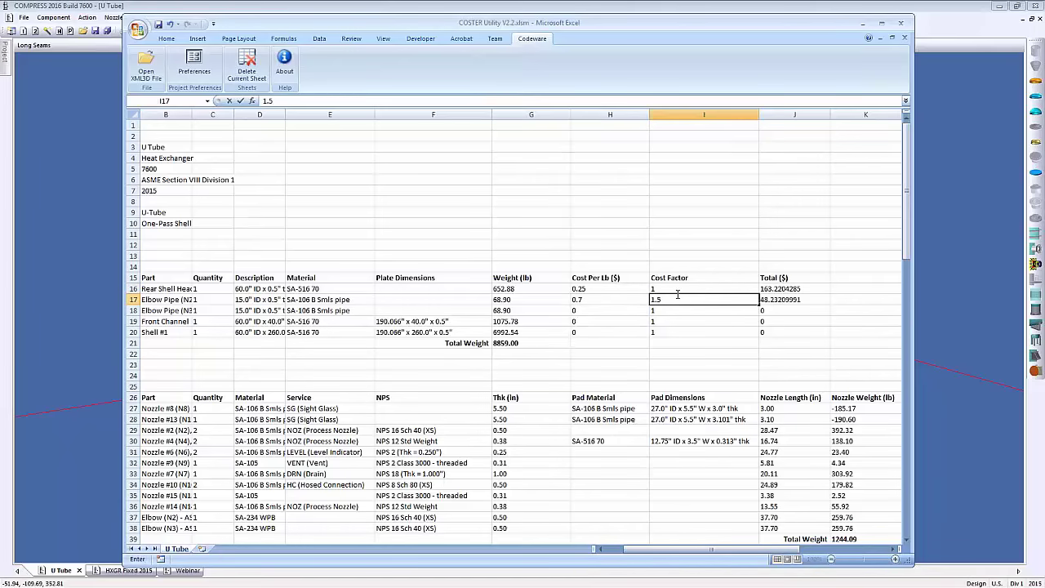
{"action": "left_click", "coordinate": [676, 289]}
{"action": "type", "text": "2"}
{"action": "left_click", "coordinate": [658, 320]}
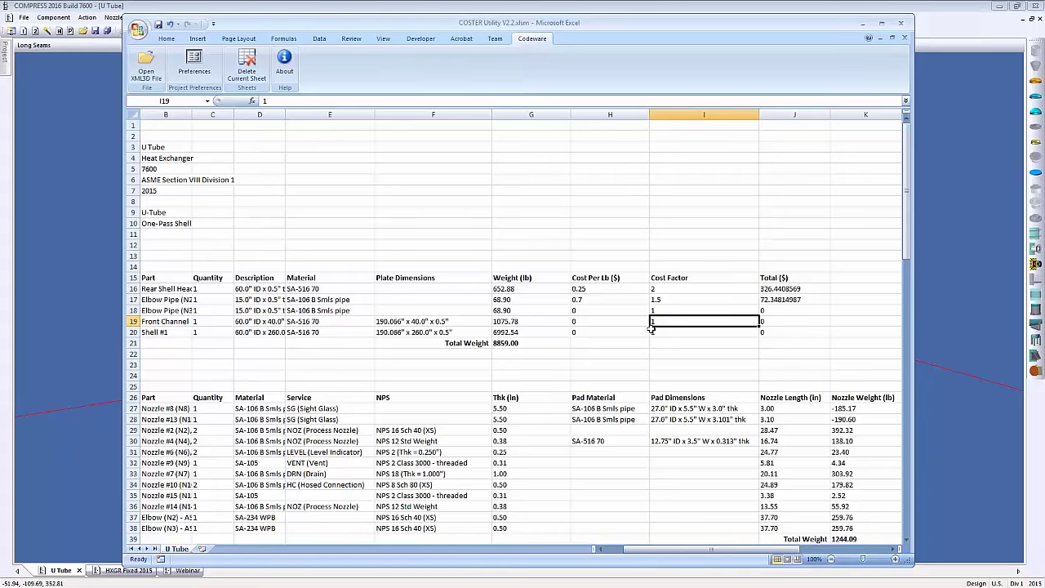
{"action": "left_click", "coordinate": [467, 373]}
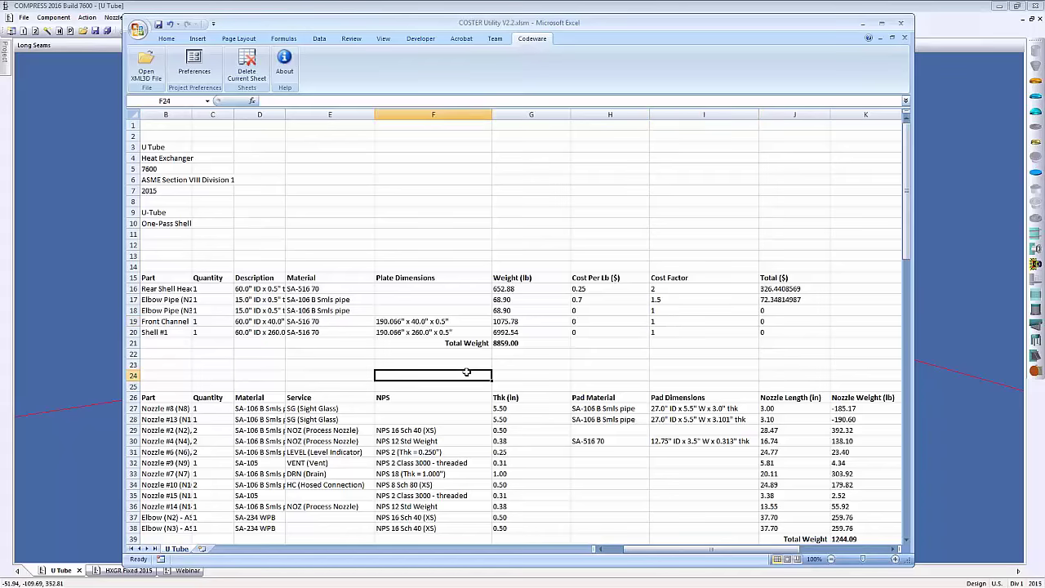
{"action": "left_click", "coordinate": [467, 363]}
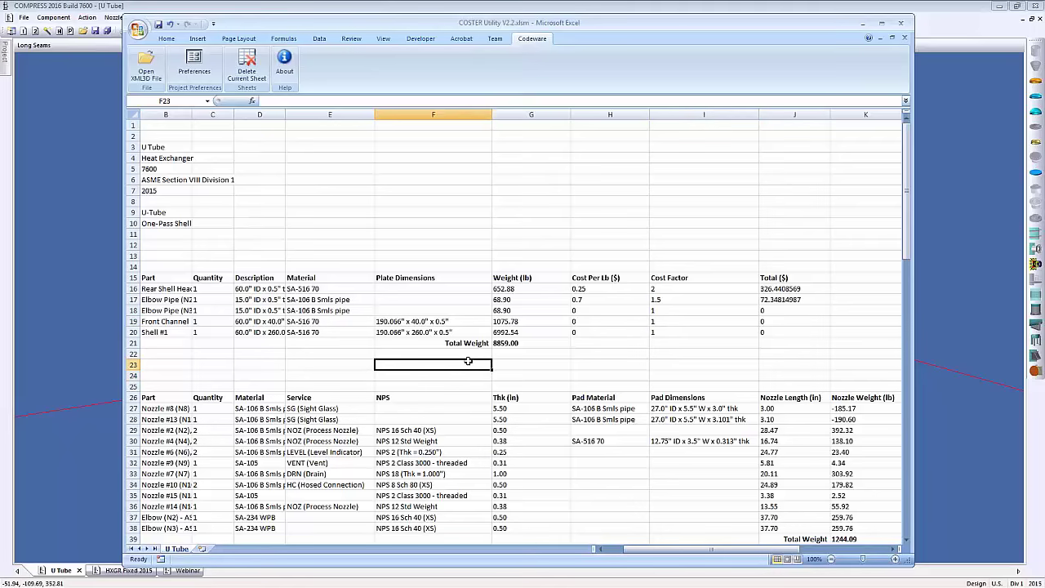
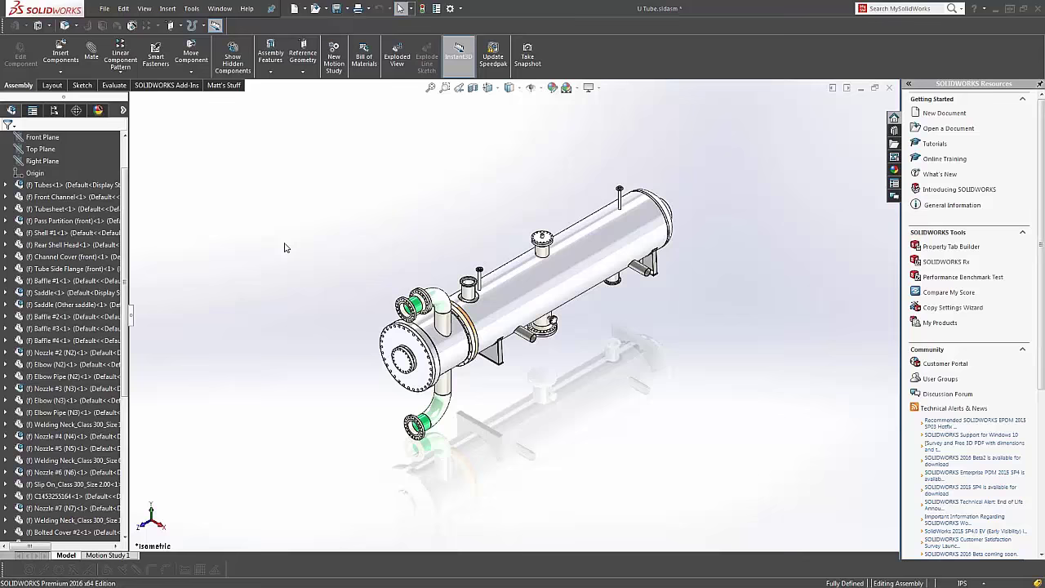
Step: Switch to the U Tube assembly in SOLIDWORKS and expand the Tubesheet component to examine its material and modelling features
{"action": "left_click_drag", "start_coordinate": [131, 318], "coordinate": [183, 318]}
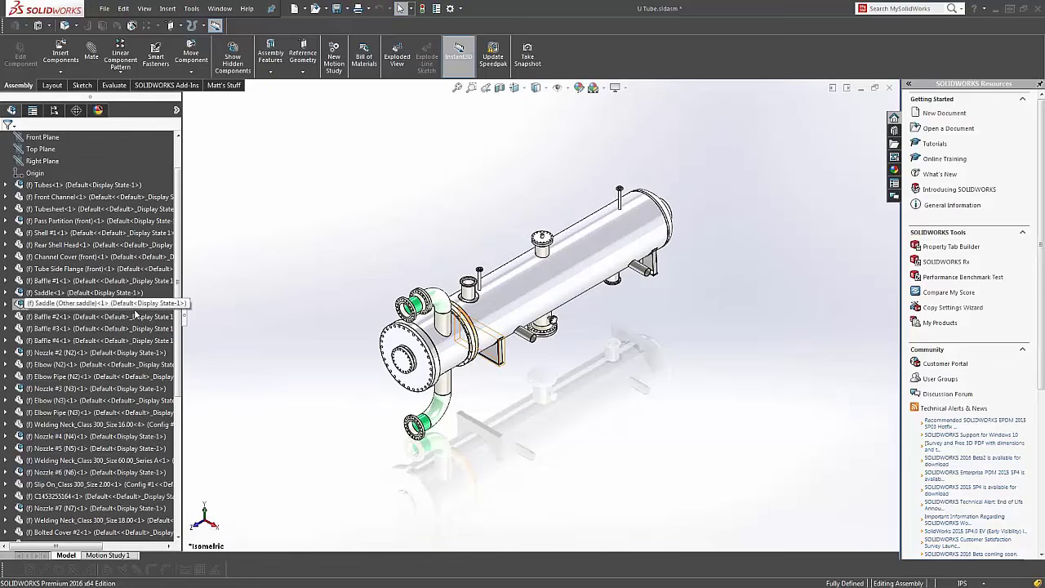
{"action": "left_click", "coordinate": [6, 208]}
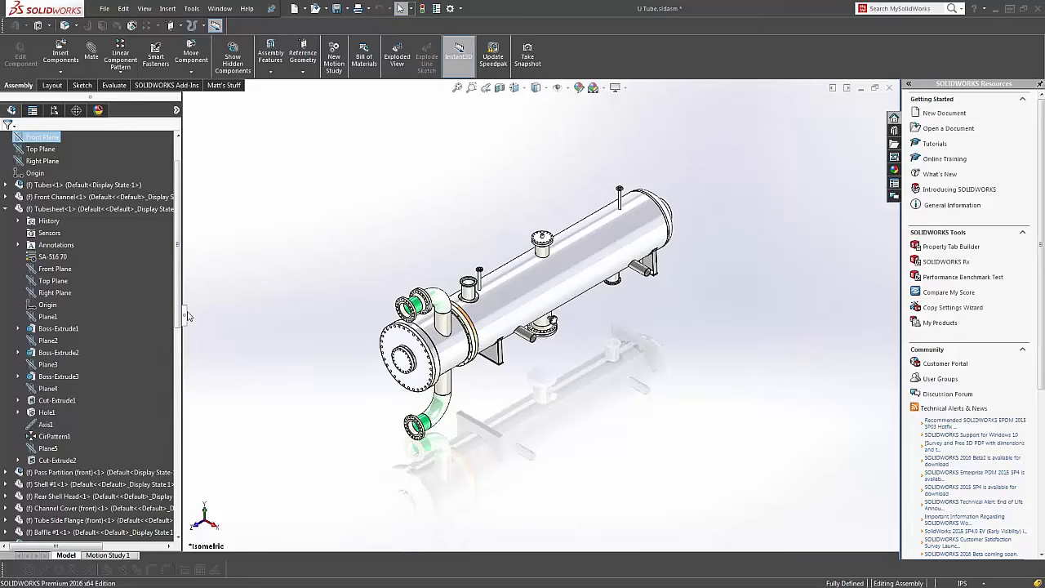
{"action": "left_click_drag", "start_coordinate": [183, 317], "coordinate": [103, 317]}
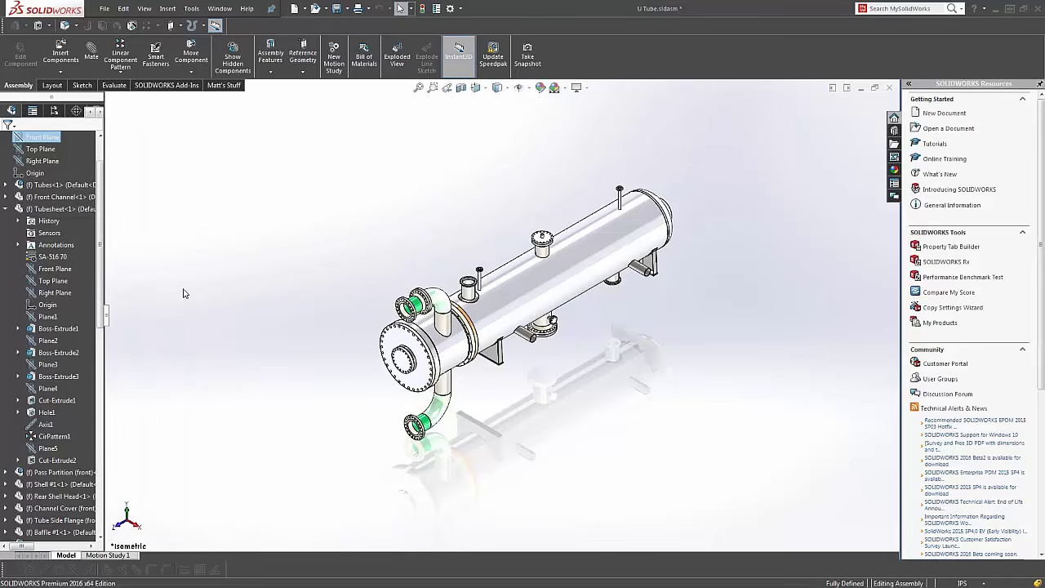
Step: Review the assembly's custom properties, including weights, capacities, materials and shell and tube side design conditions, and close them without changes
{"action": "left_click", "coordinate": [106, 10]}
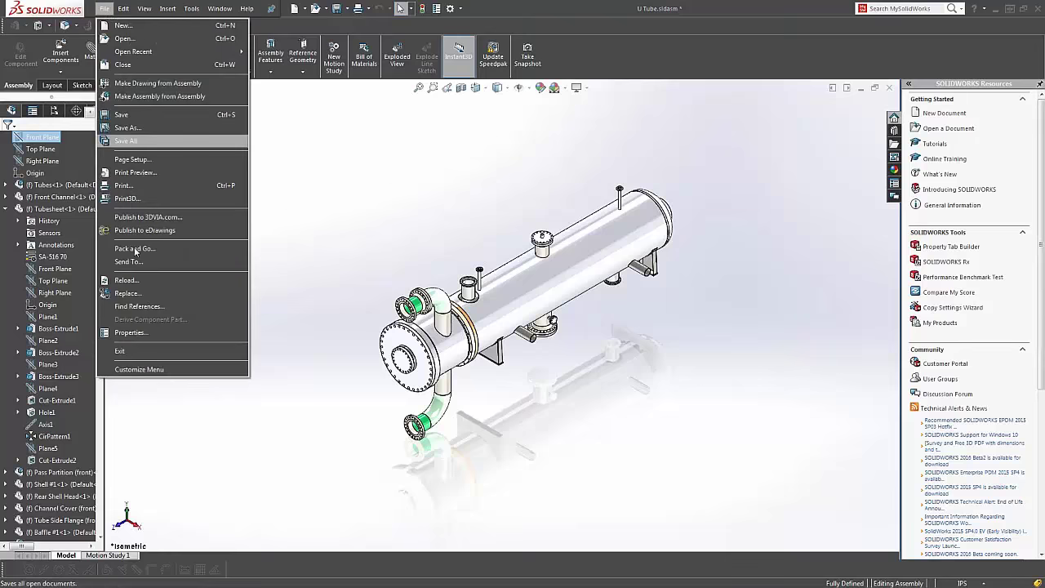
{"action": "left_click", "coordinate": [145, 334]}
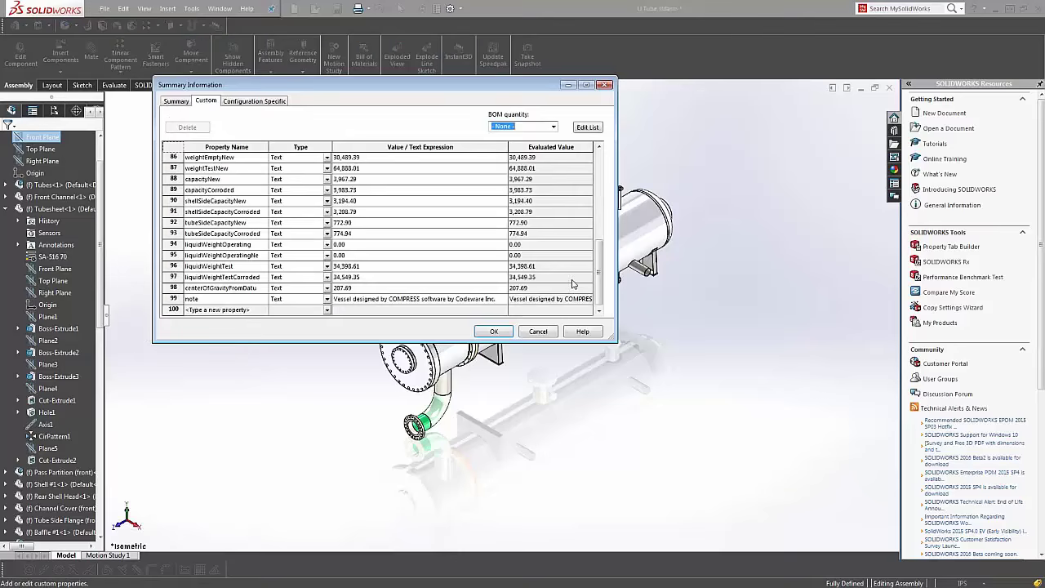
{"action": "left_click_drag", "start_coordinate": [618, 343], "coordinate": [838, 509]}
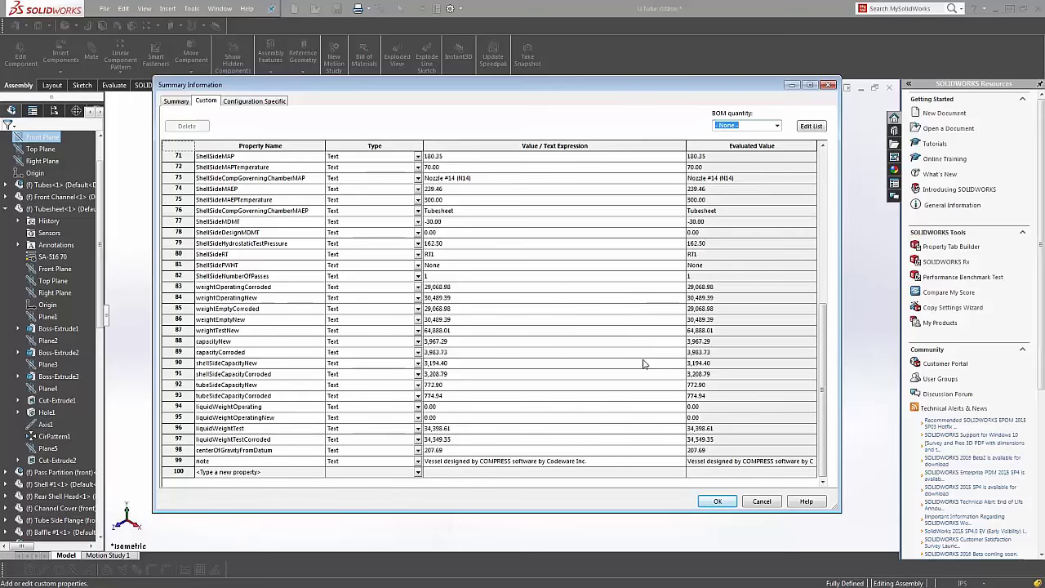
{"action": "left_click", "coordinate": [644, 363]}
{"action": "left_click_drag", "start_coordinate": [823, 357], "coordinate": [824, 216]}
{"action": "scroll", "coordinate": [569, 315], "scroll_direction": "down", "scroll_amount": 3}
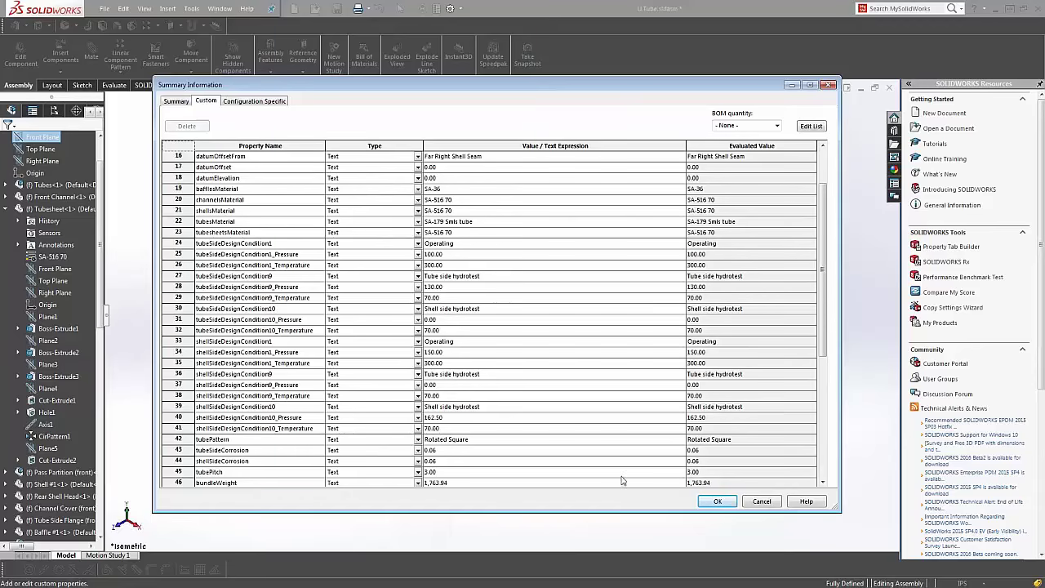
{"action": "left_click", "coordinate": [761, 501]}
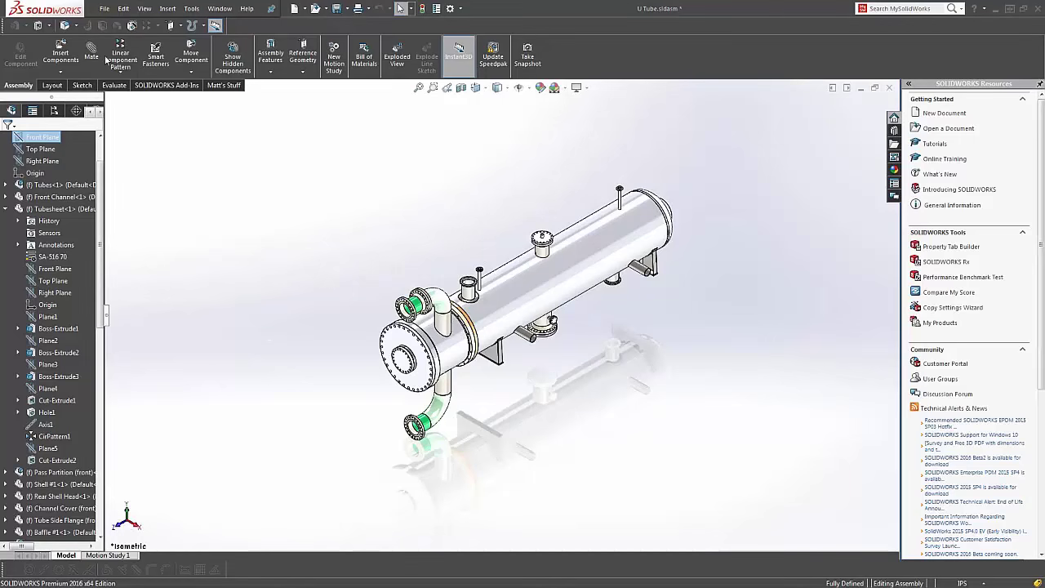
Step: Make a drawing from the assembly using Codeware Template D Size - HXR, and dismiss the initial model view placement
{"action": "left_click", "coordinate": [102, 10]}
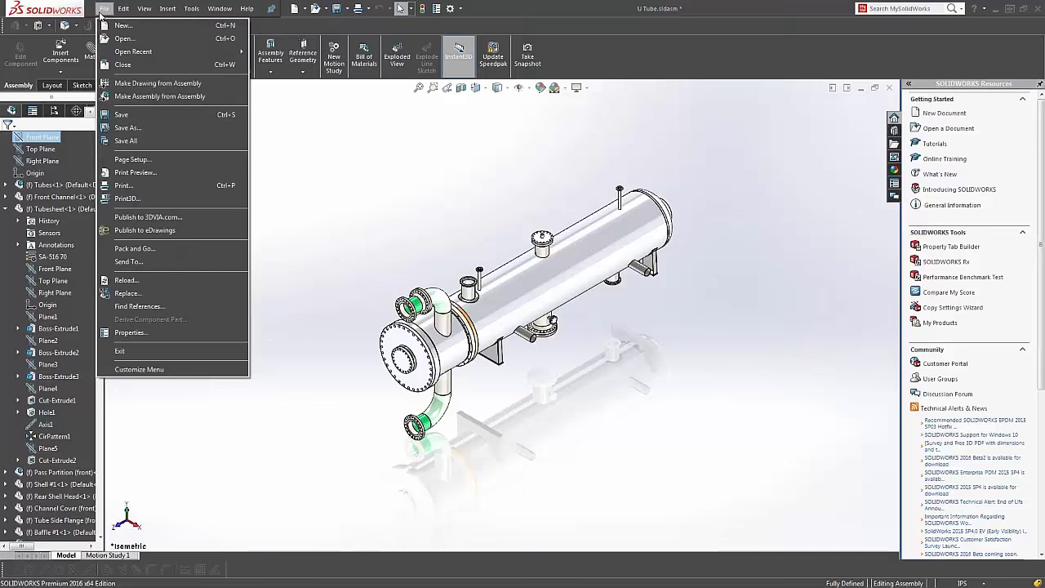
{"action": "left_click", "coordinate": [156, 87]}
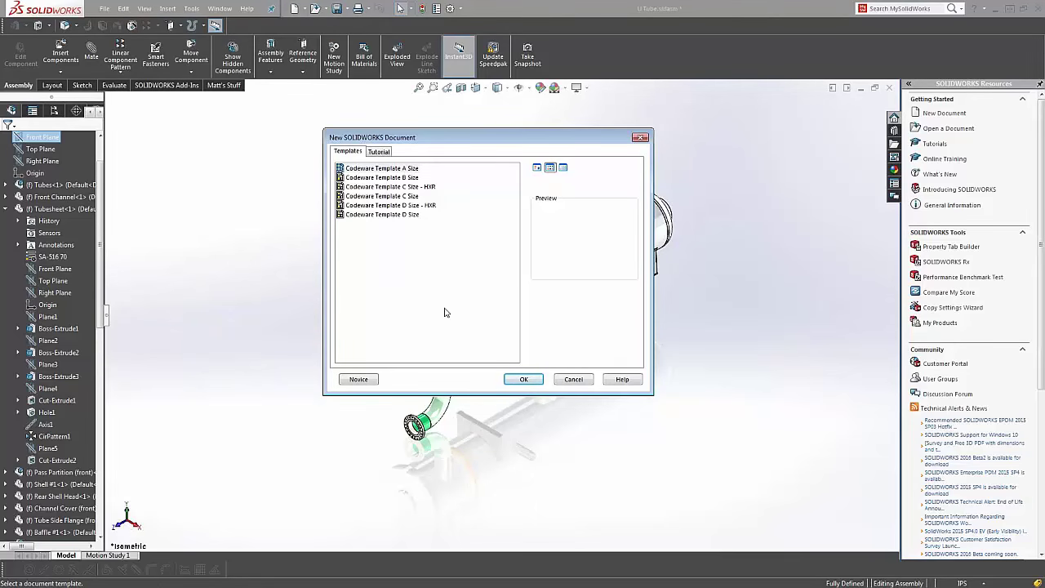
{"action": "left_click", "coordinate": [409, 206]}
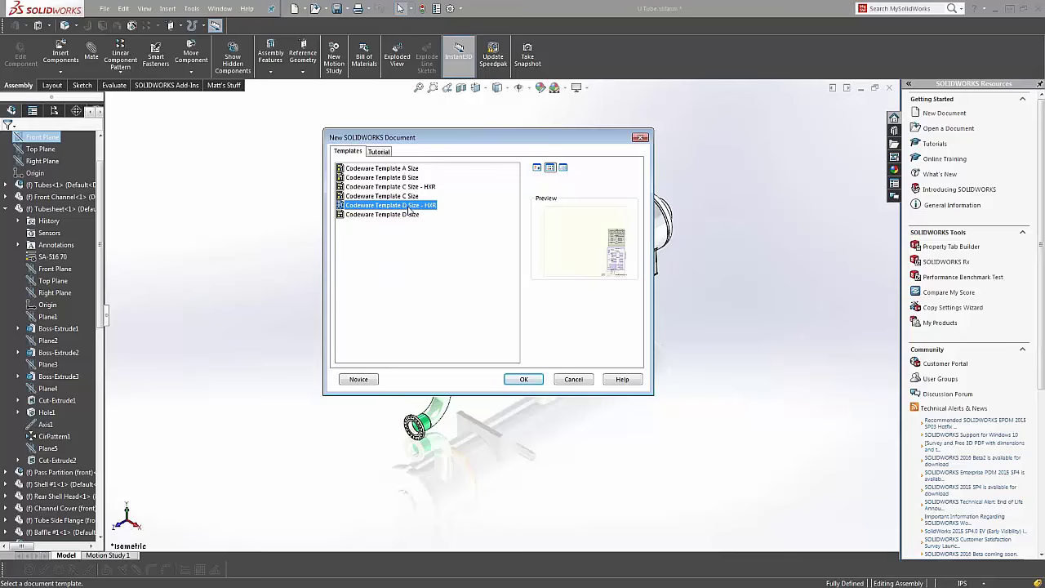
{"action": "left_click", "coordinate": [528, 383]}
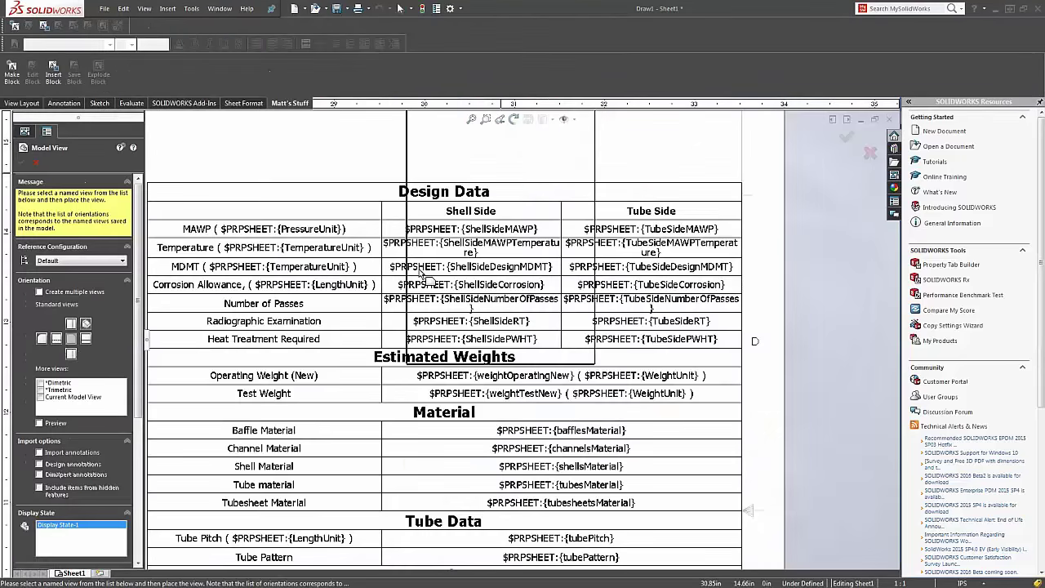
{"action": "left_click", "coordinate": [869, 155]}
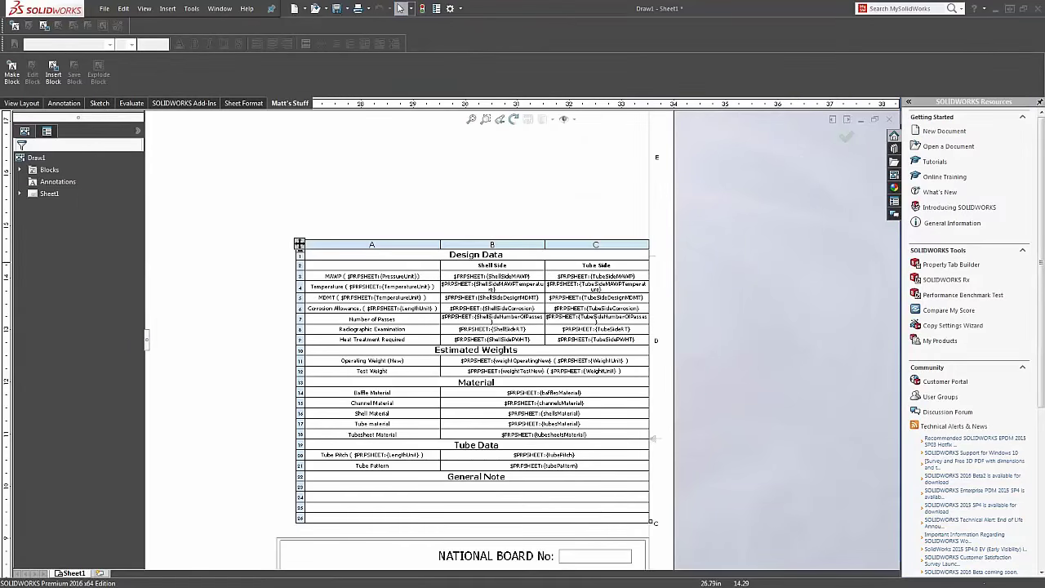
Step: Examine the blank template's Design Data table with its property placeholders and the nameplate's shell side and tube side fields
{"action": "scroll", "coordinate": [282, 401], "scroll_direction": "up", "scroll_amount": 2}
{"action": "right_click", "coordinate": [261, 319]}
{"action": "mouse_move", "coordinate": [326, 361]}
{"action": "left_click", "coordinate": [423, 363]}
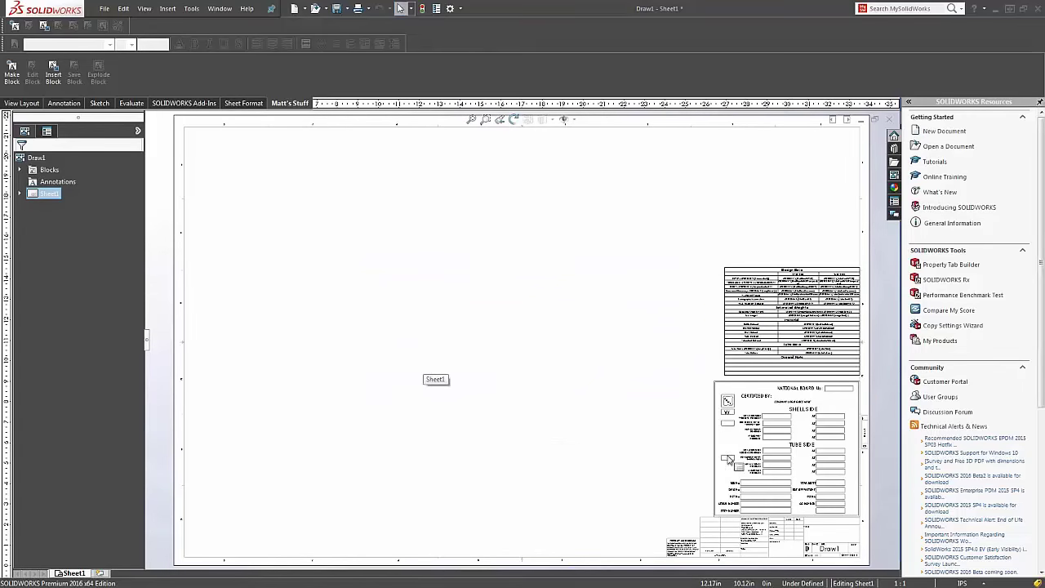
{"action": "scroll", "coordinate": [731, 431], "scroll_direction": "down", "scroll_amount": 5}
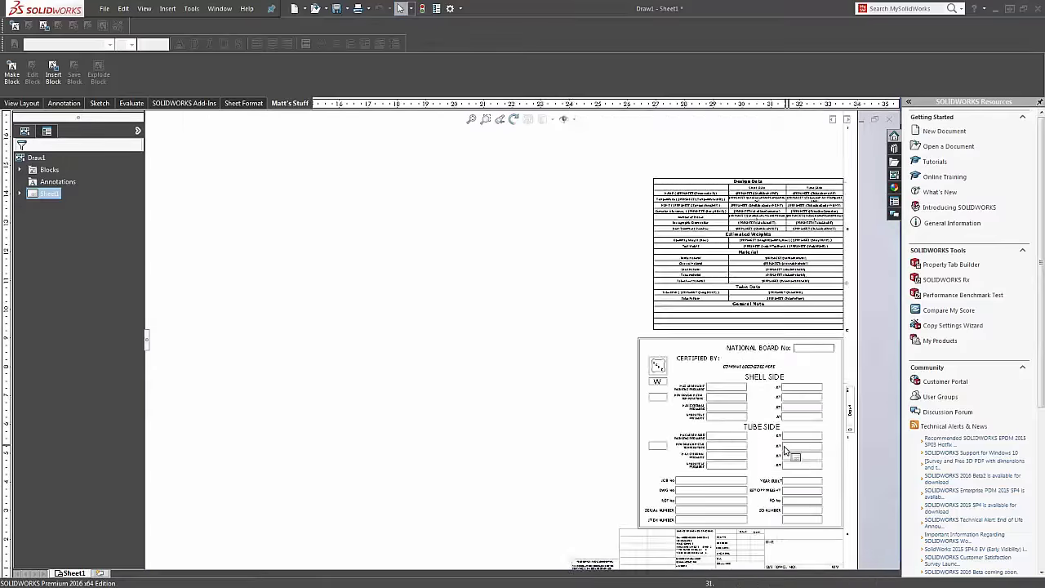
{"action": "scroll", "coordinate": [774, 329], "scroll_direction": "up", "scroll_amount": 3}
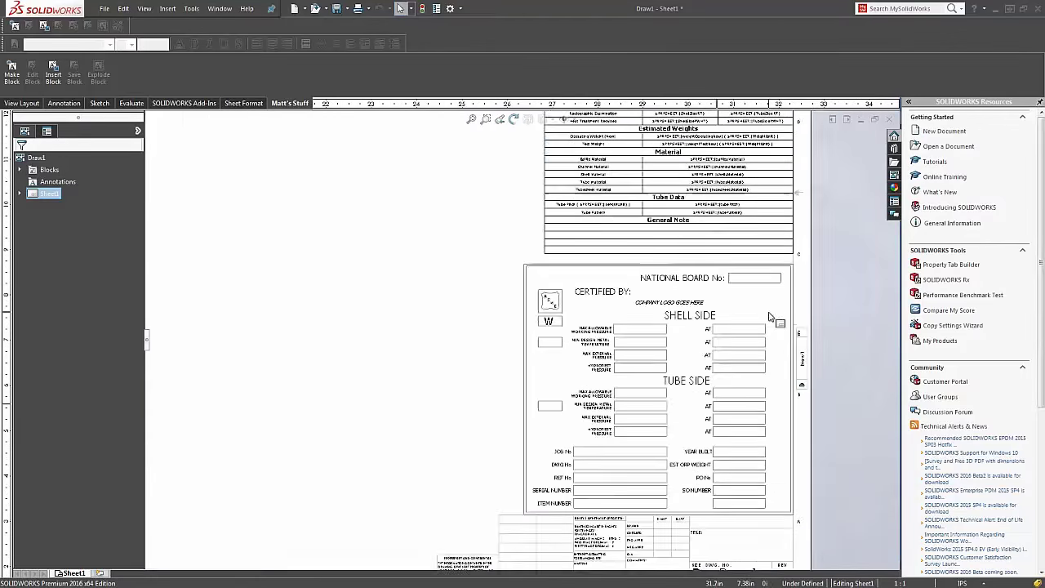
{"action": "left_click", "coordinate": [589, 209]}
{"action": "scroll", "coordinate": [609, 196], "scroll_direction": "down", "scroll_amount": 3}
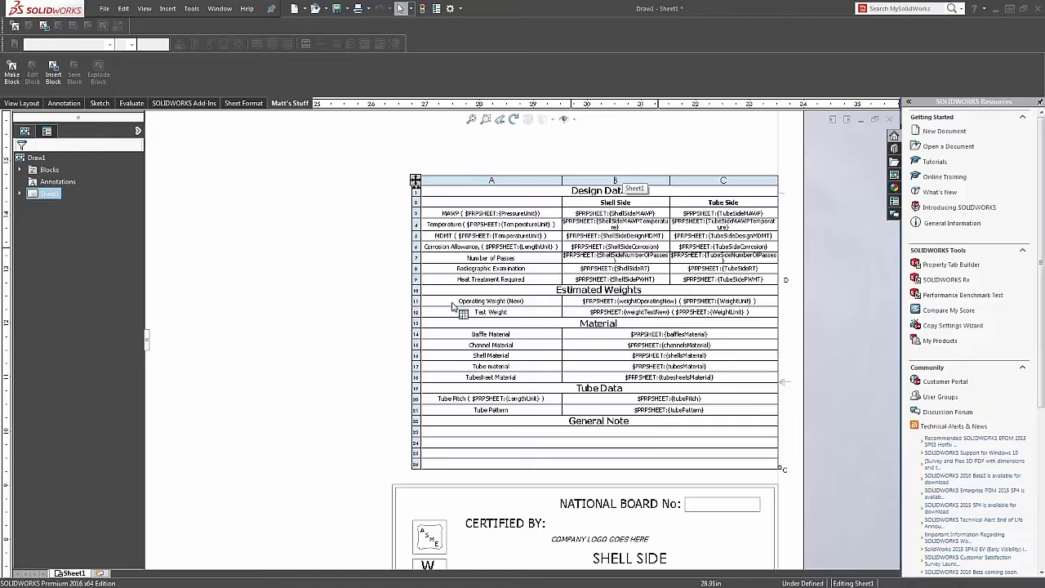
{"action": "left_click", "coordinate": [246, 303]}
{"action": "key", "text": "z"}
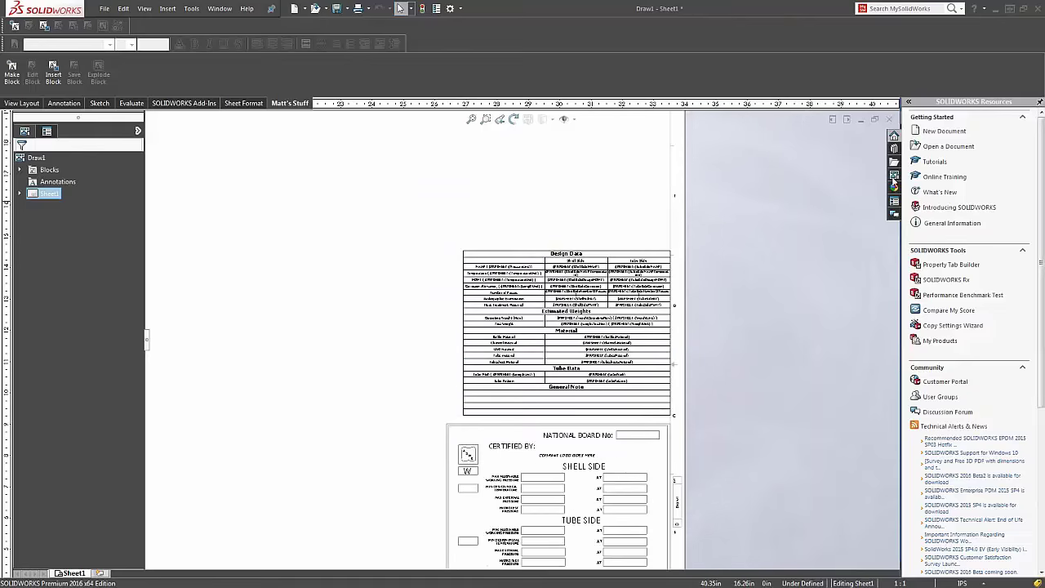
Step: Load the views of U Tube.sldasm and place its Current view on the sheet above the Design Data table
{"action": "left_click", "coordinate": [894, 175]}
{"action": "left_click", "coordinate": [946, 115]}
{"action": "left_click", "coordinate": [939, 127]}
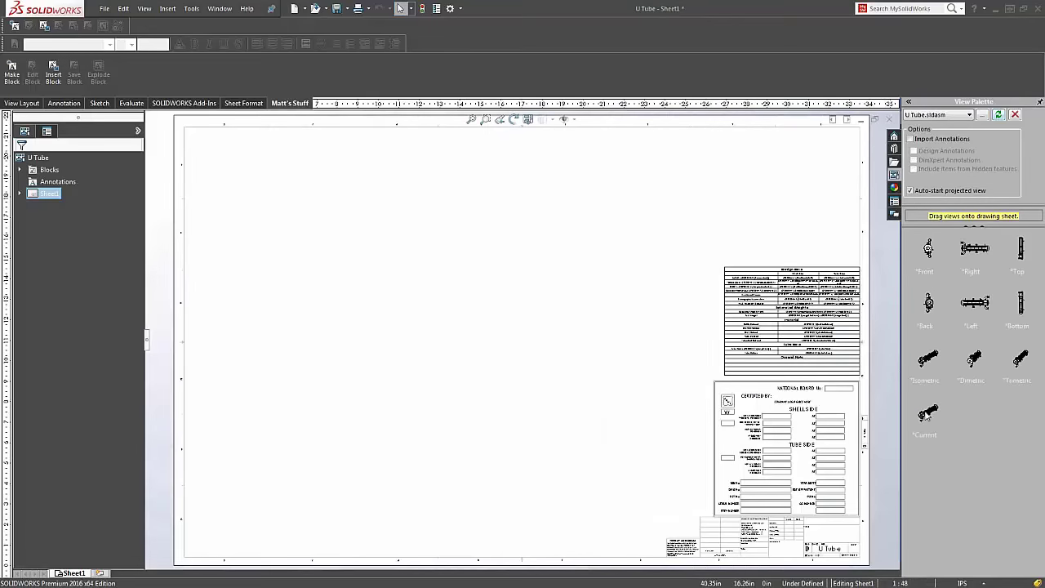
{"action": "left_click", "coordinate": [927, 414]}
{"action": "mouse_move", "coordinate": [927, 414]}
{"action": "left_mouse_down"}
{"action": "mouse_move", "coordinate": [798, 322]}
{"action": "mouse_move", "coordinate": [724, 238]}
{"action": "mouse_move", "coordinate": [695, 224]}
{"action": "left_mouse_up"}
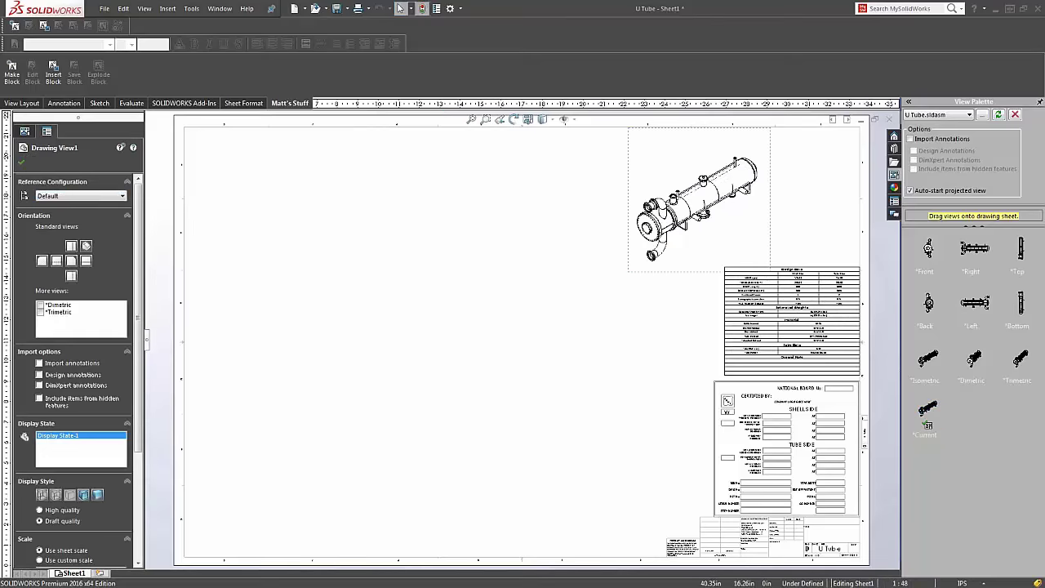
Step: Examine the nameplate's shell side and tube side values and the populated Design Data table, and return to the full sheet
{"action": "scroll", "coordinate": [749, 442], "scroll_direction": "down", "scroll_amount": 3}
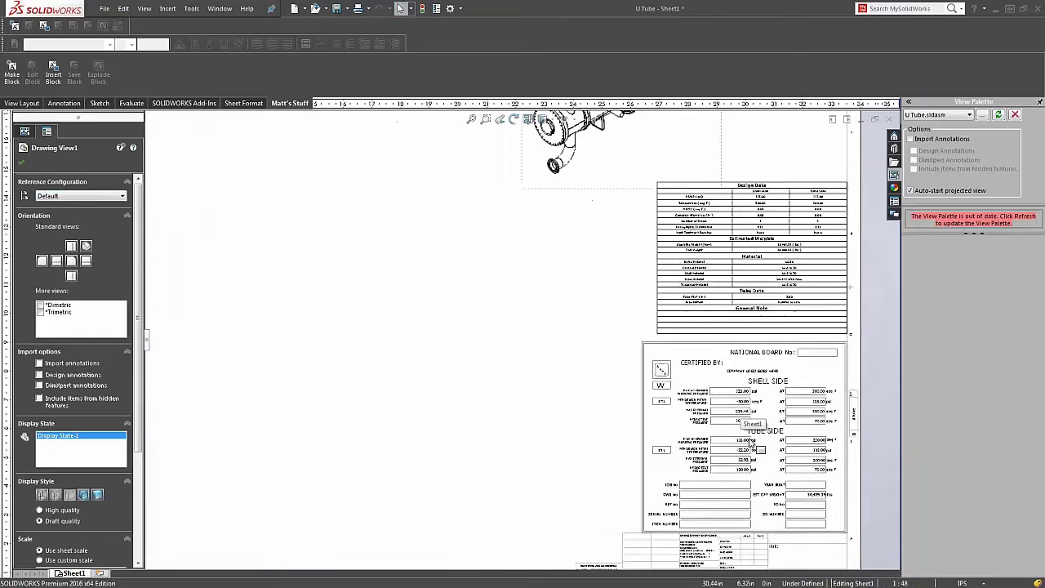
{"action": "scroll", "coordinate": [749, 442], "scroll_direction": "down", "scroll_amount": 2}
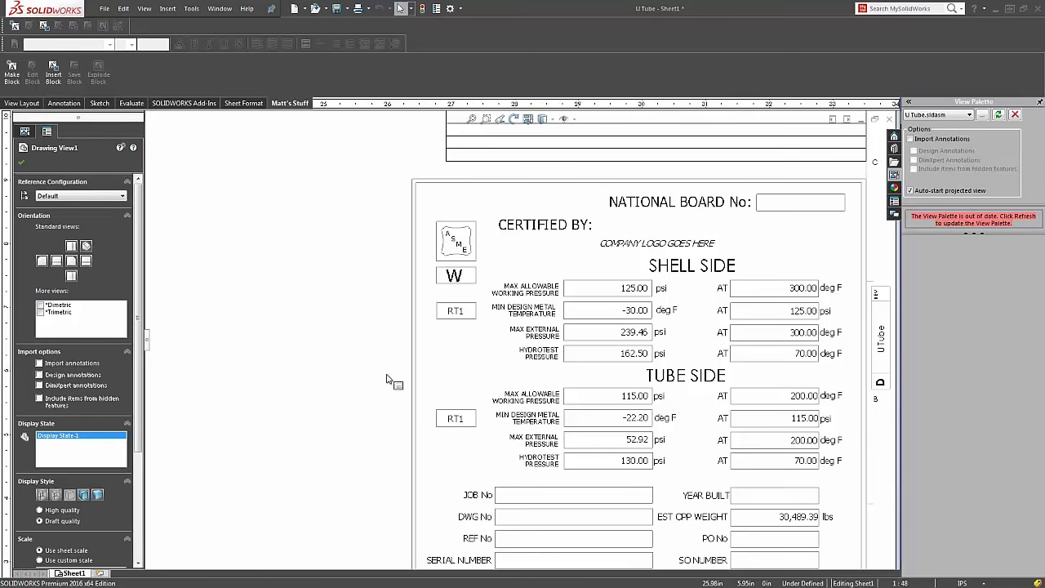
{"action": "right_click", "coordinate": [269, 271]}
{"action": "mouse_move", "coordinate": [331, 348]}
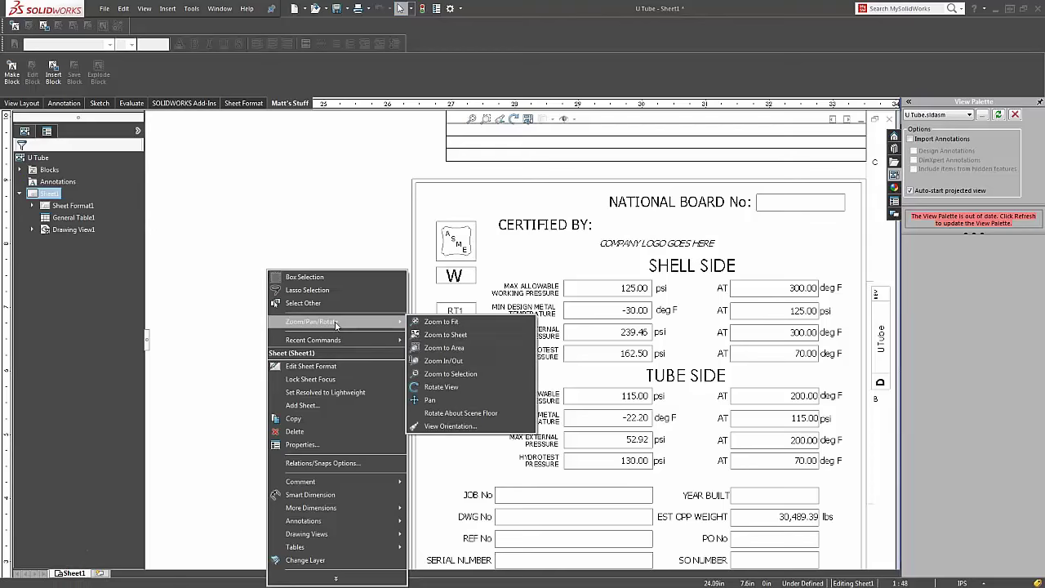
{"action": "left_click", "coordinate": [469, 383]}
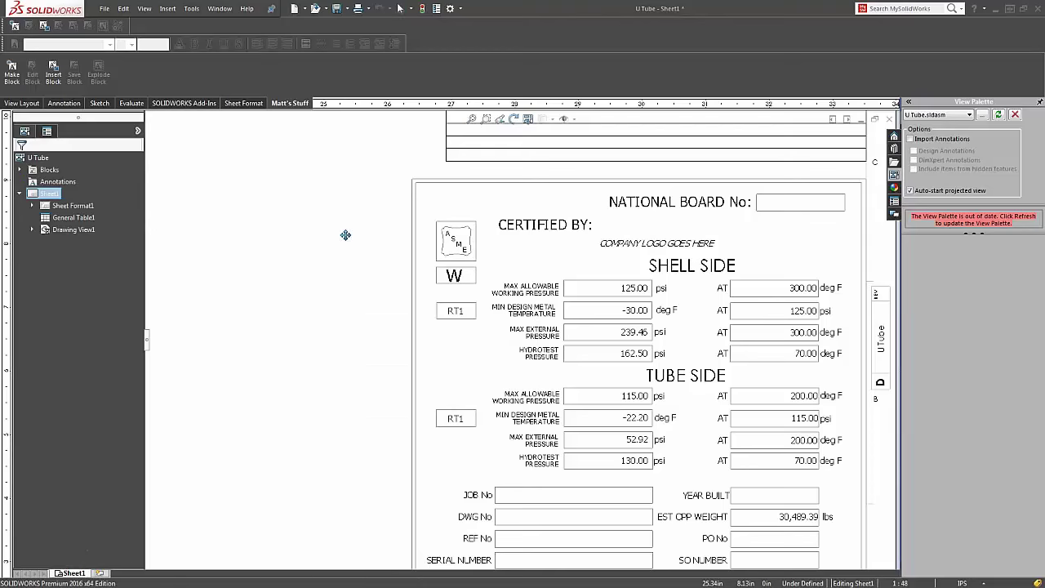
{"action": "left_click_drag", "start_coordinate": [346, 233], "coordinate": [331, 390]}
{"action": "mouse_move", "coordinate": [372, 281]}
{"action": "left_mouse_down"}
{"action": "mouse_move", "coordinate": [425, 285]}
{"action": "mouse_move", "coordinate": [387, 364]}
{"action": "mouse_move", "coordinate": [373, 341]}
{"action": "left_mouse_up"}
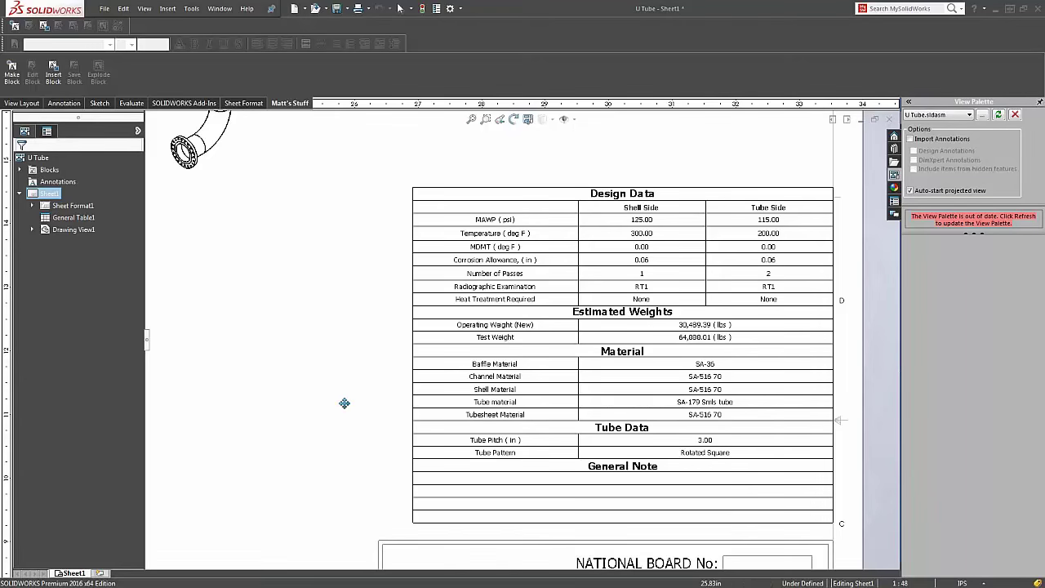
{"action": "scroll", "coordinate": [343, 403], "scroll_direction": "up", "scroll_amount": 3}
{"action": "right_click", "coordinate": [356, 343]}
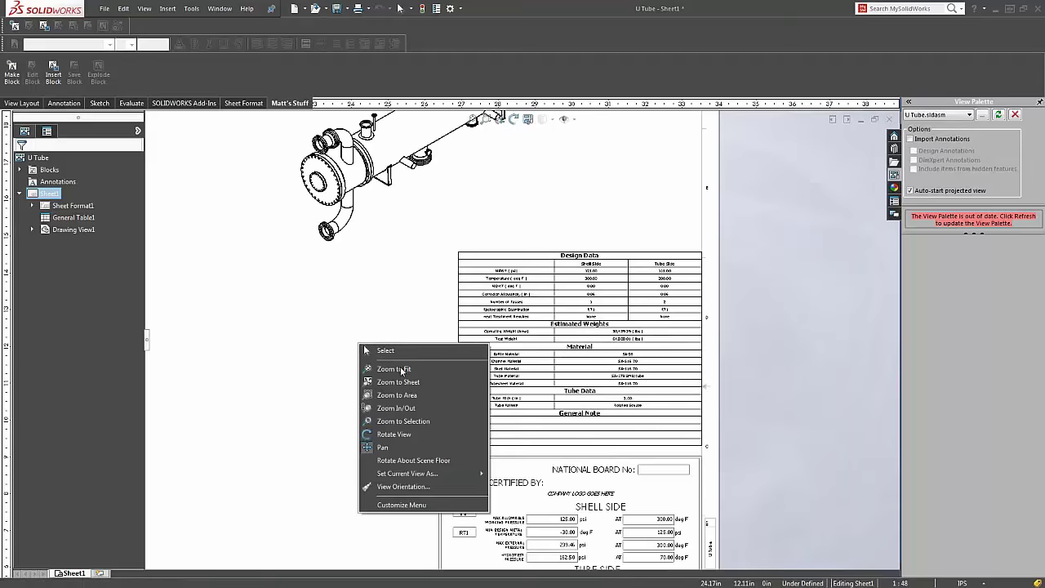
{"action": "left_click", "coordinate": [398, 369]}
{"action": "right_click", "coordinate": [367, 303]}
{"action": "left_click", "coordinate": [417, 320]}
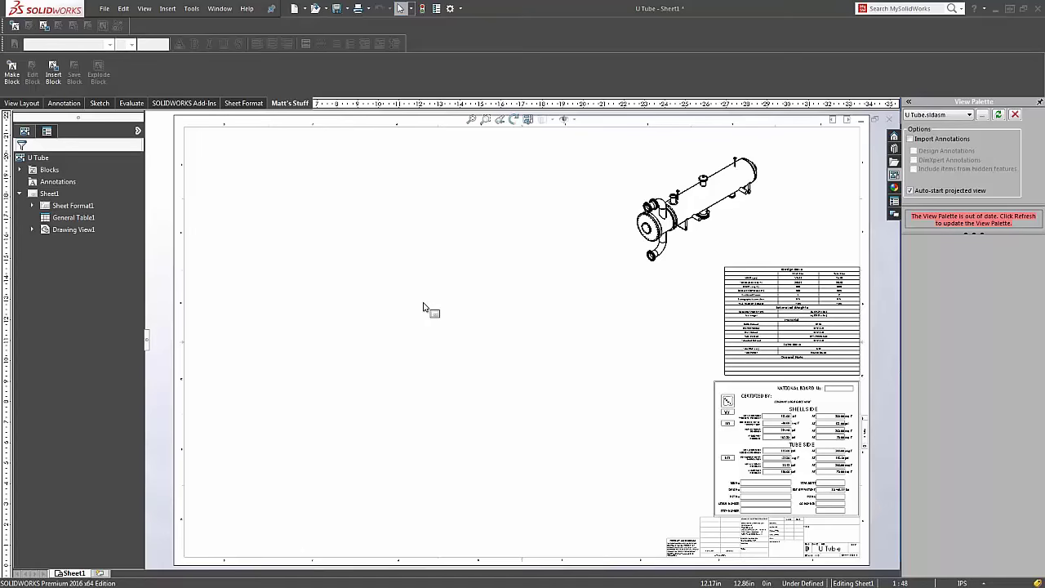
Step: Insert a parts-only bill of materials for the heat exchanger view using the BOM.sldbomtbt template
{"action": "left_click", "coordinate": [625, 189]}
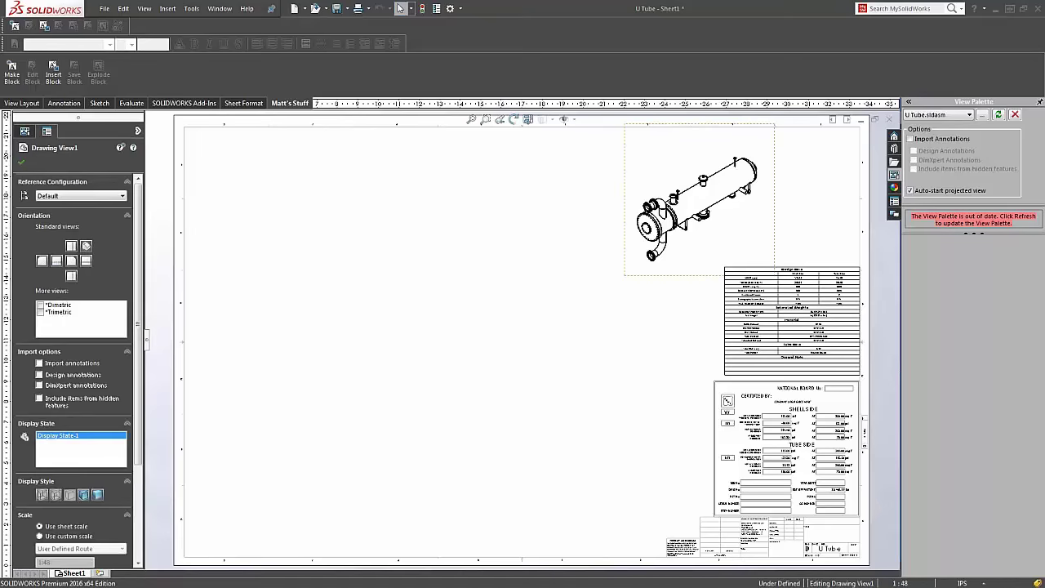
{"action": "left_click", "coordinate": [66, 104]}
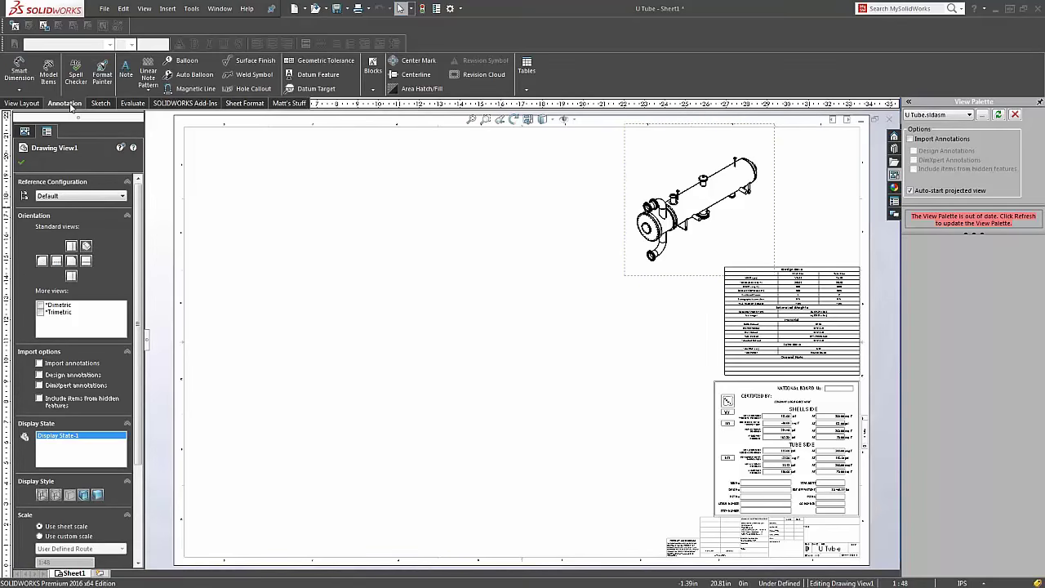
{"action": "left_click", "coordinate": [535, 89]}
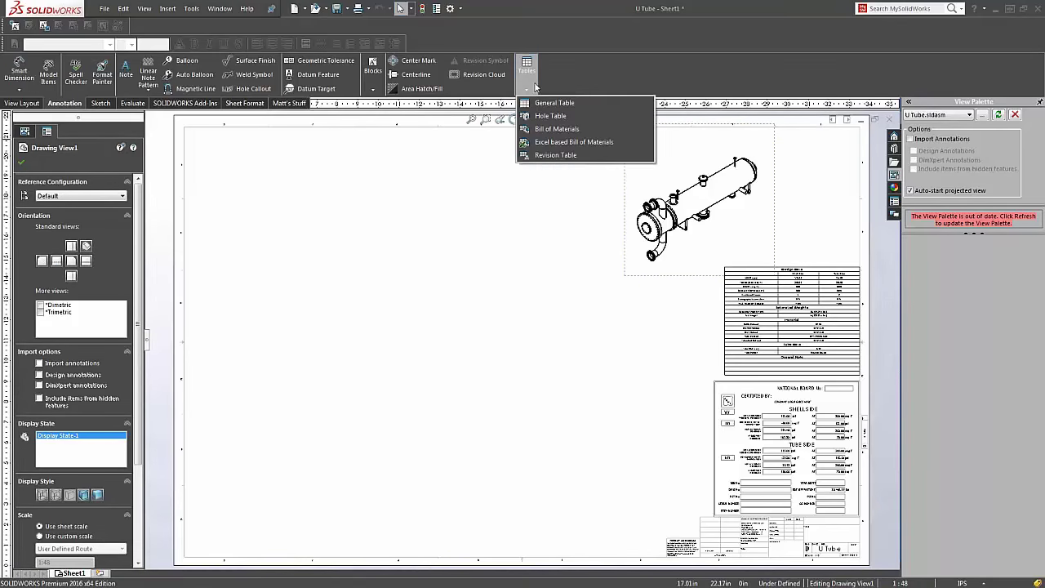
{"action": "left_click", "coordinate": [587, 130]}
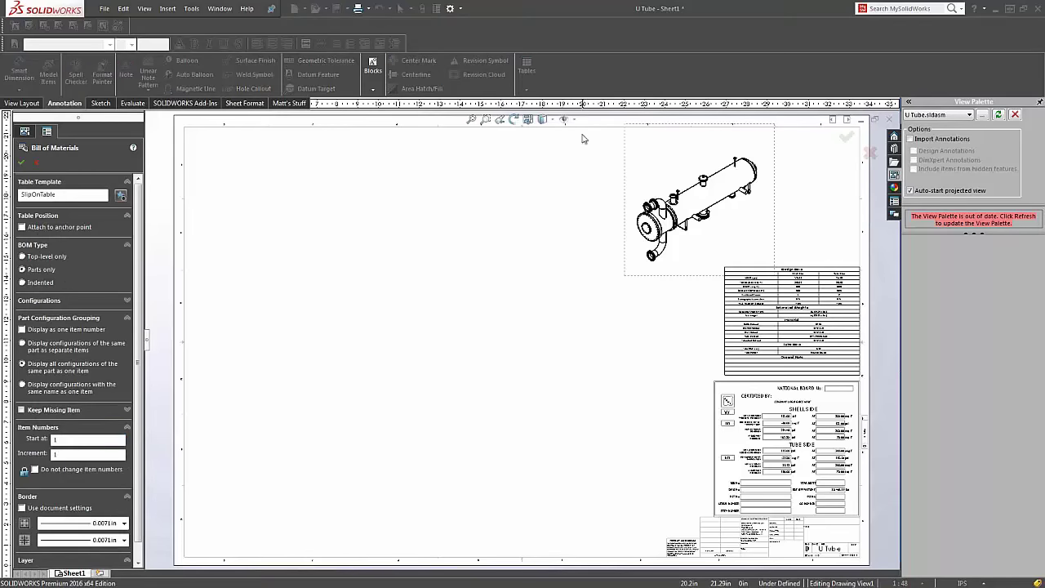
{"action": "left_click", "coordinate": [121, 197]}
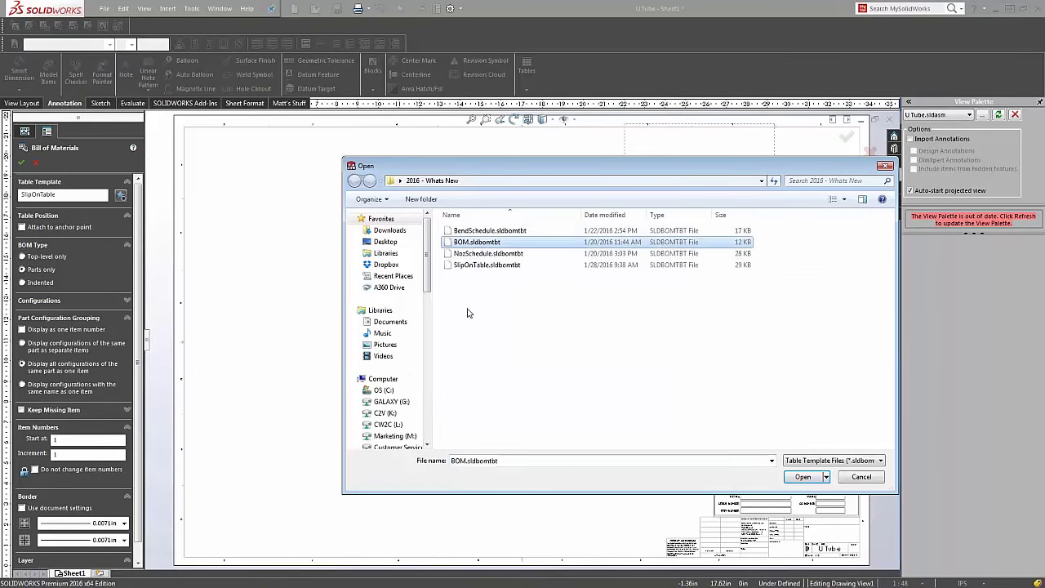
{"action": "left_click", "coordinate": [804, 476]}
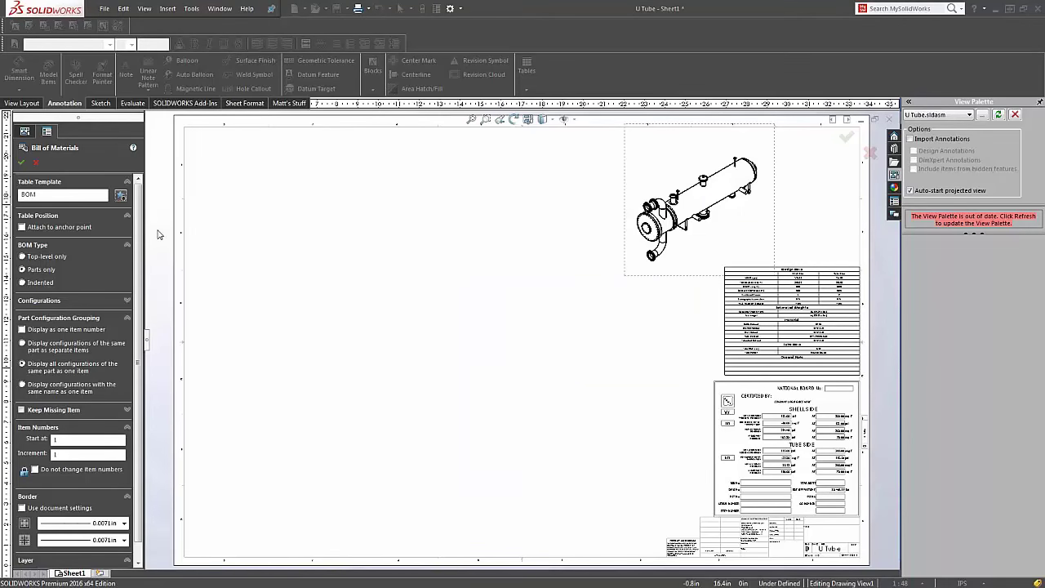
{"action": "left_click", "coordinate": [21, 162]}
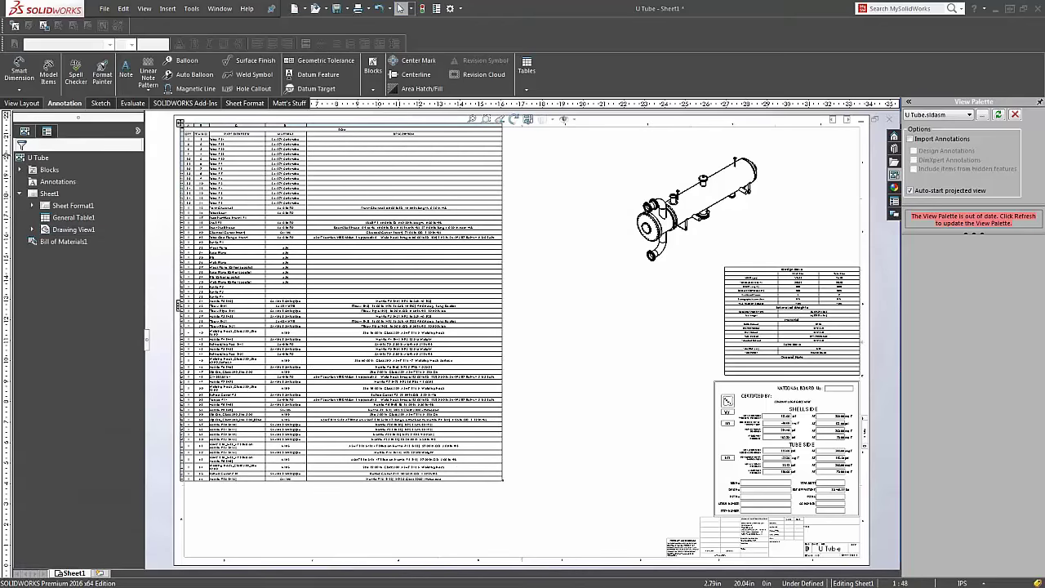
Step: Move the bill of materials' MATERIAL column after the DESCRIPTION column
{"action": "scroll", "coordinate": [172, 177], "scroll_direction": "down", "scroll_amount": 6}
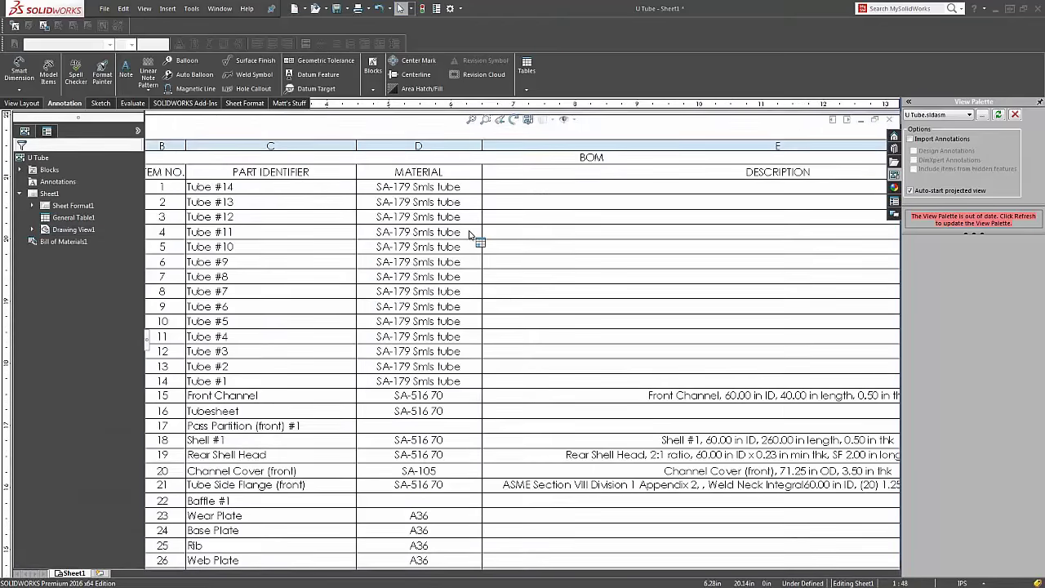
{"action": "scroll", "coordinate": [172, 177], "scroll_direction": "up", "scroll_amount": 1}
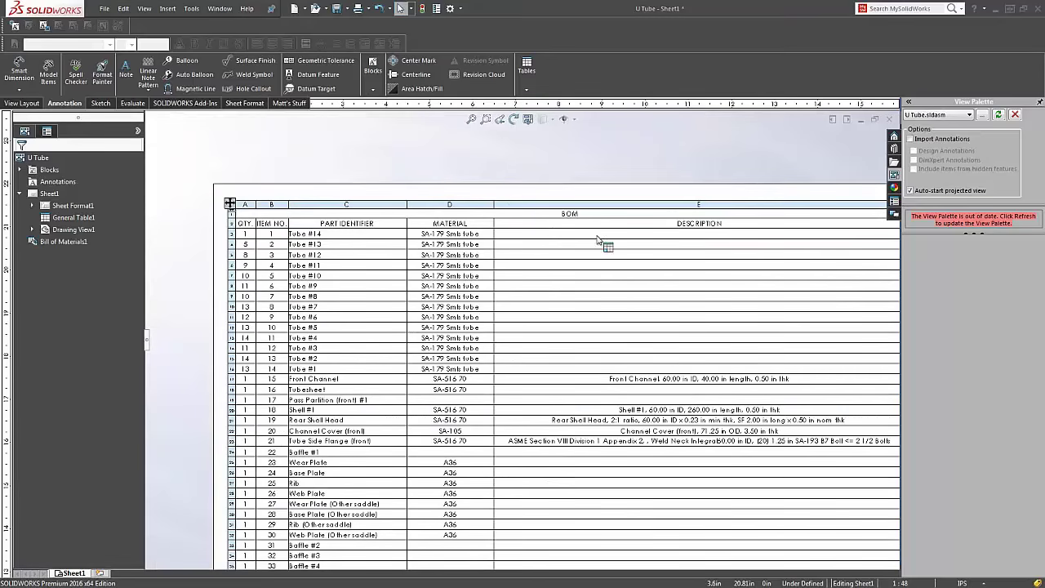
{"action": "scroll", "coordinate": [572, 347], "scroll_direction": "up", "scroll_amount": 1}
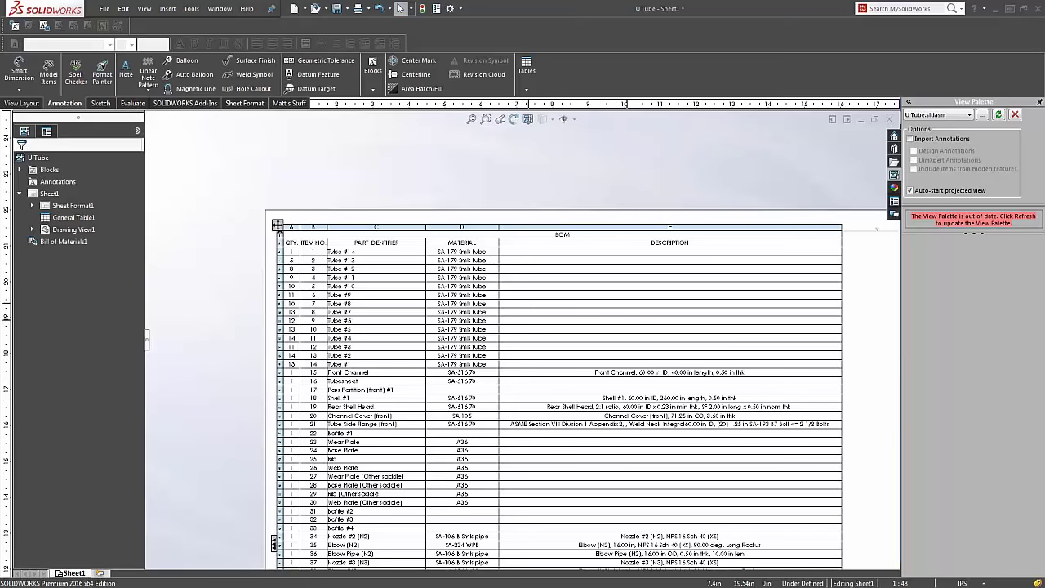
{"action": "left_click", "coordinate": [485, 227]}
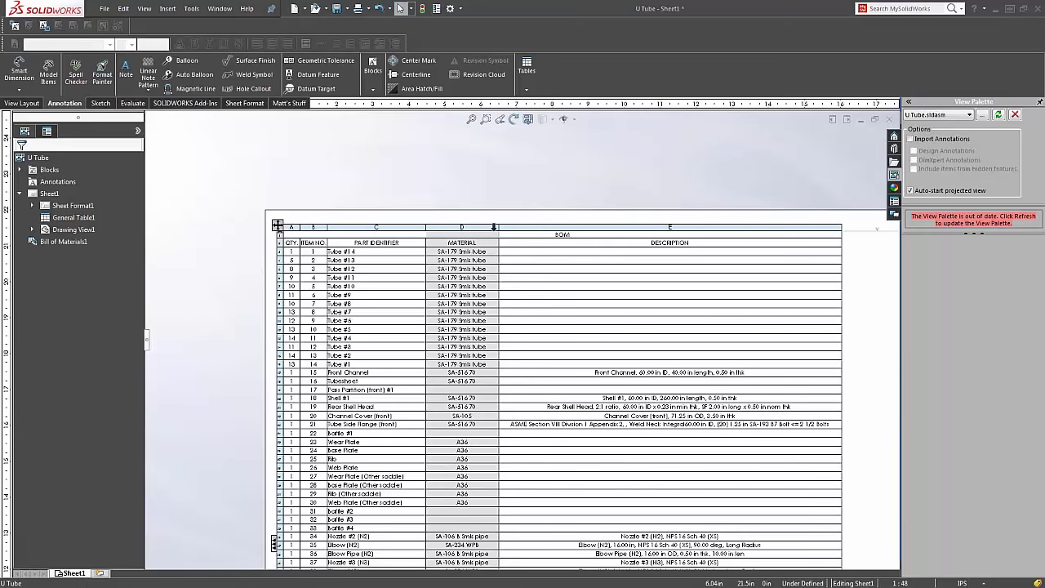
{"action": "left_click_drag", "start_coordinate": [773, 218], "coordinate": [852, 221]}
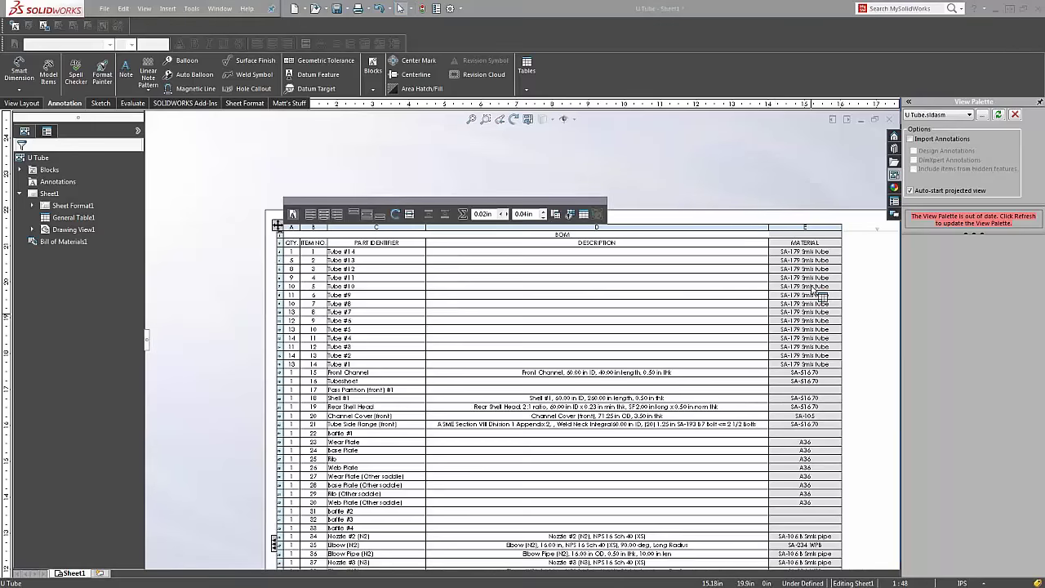
Step: Browse the custom properties available for the material column and keep materialSpecification as its property
{"action": "left_click", "coordinate": [556, 216]}
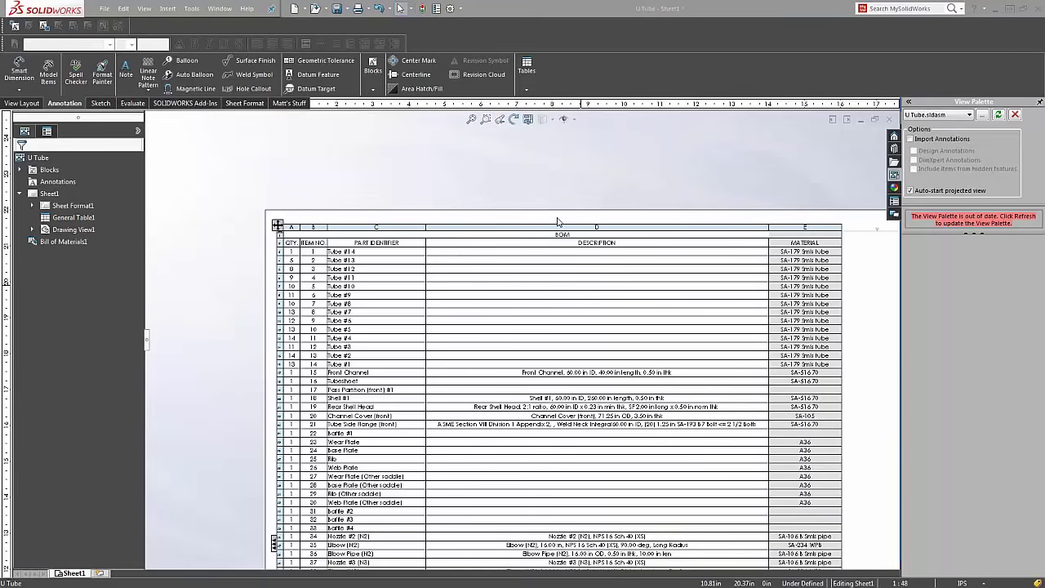
{"action": "left_click", "coordinate": [850, 216]}
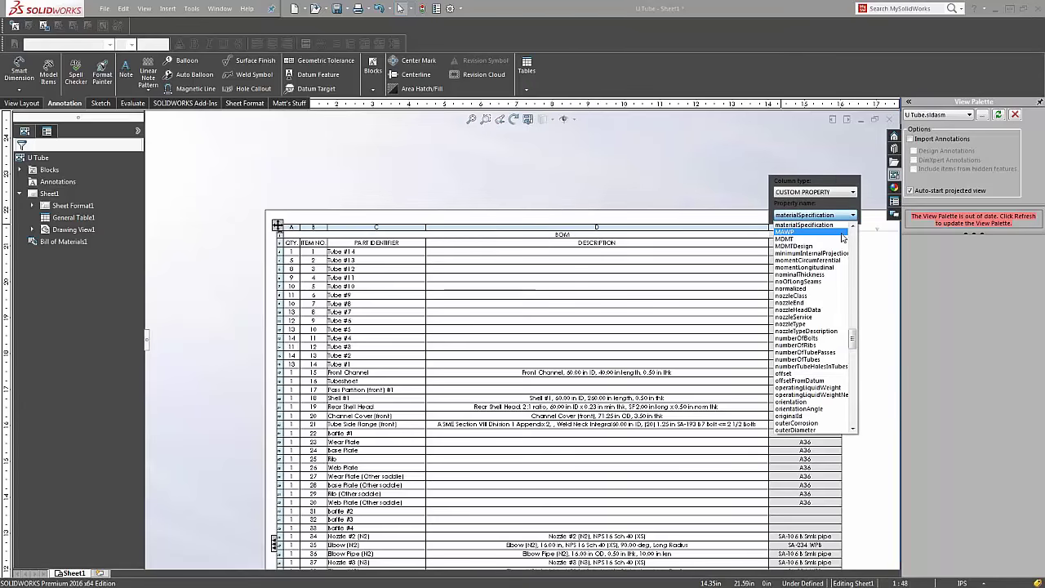
{"action": "scroll", "coordinate": [815, 314], "scroll_direction": "up", "scroll_amount": 5}
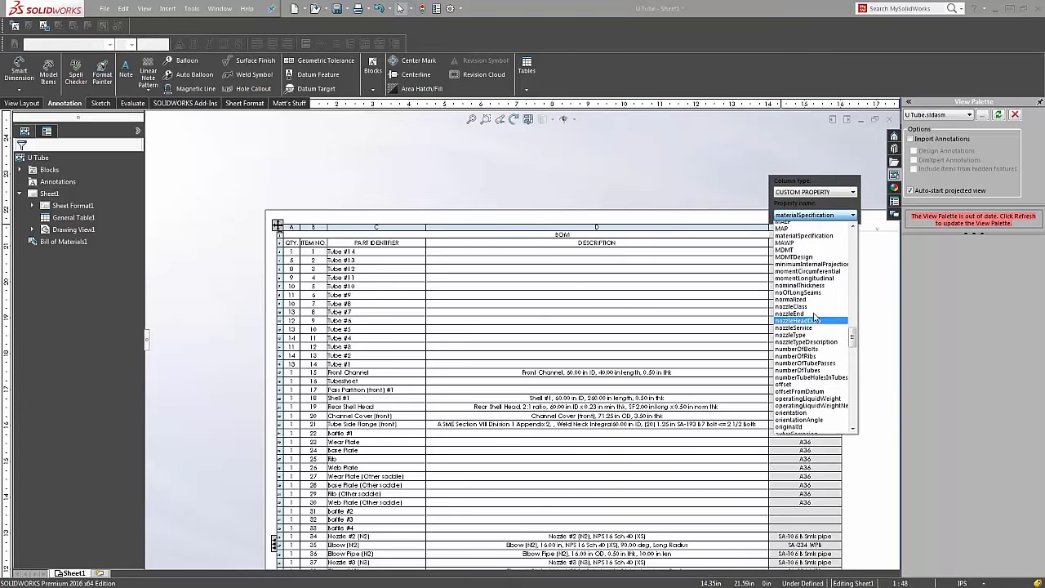
{"action": "scroll", "coordinate": [813, 317], "scroll_direction": "up", "scroll_amount": 3}
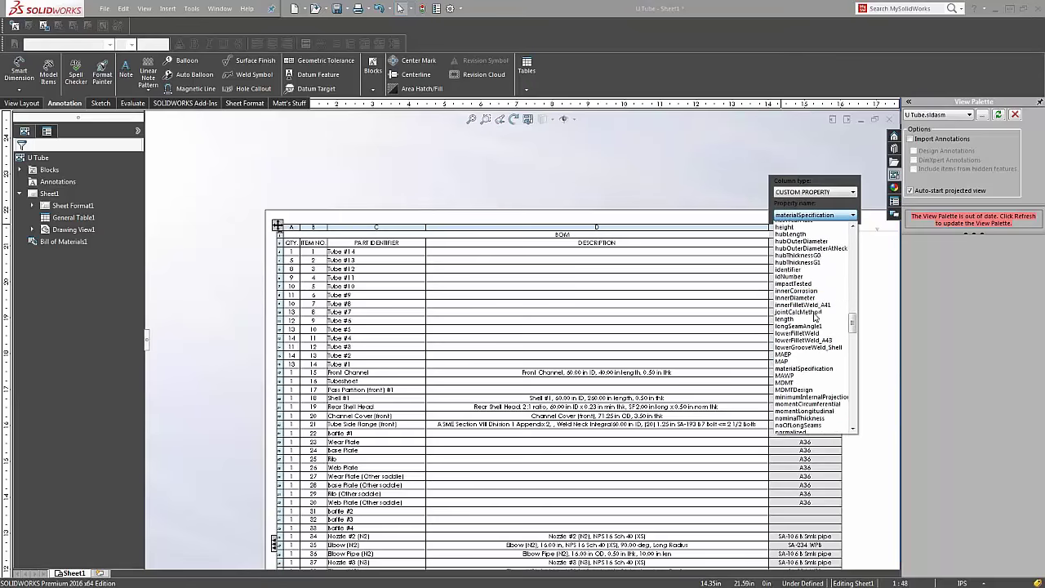
{"action": "left_click", "coordinate": [879, 308]}
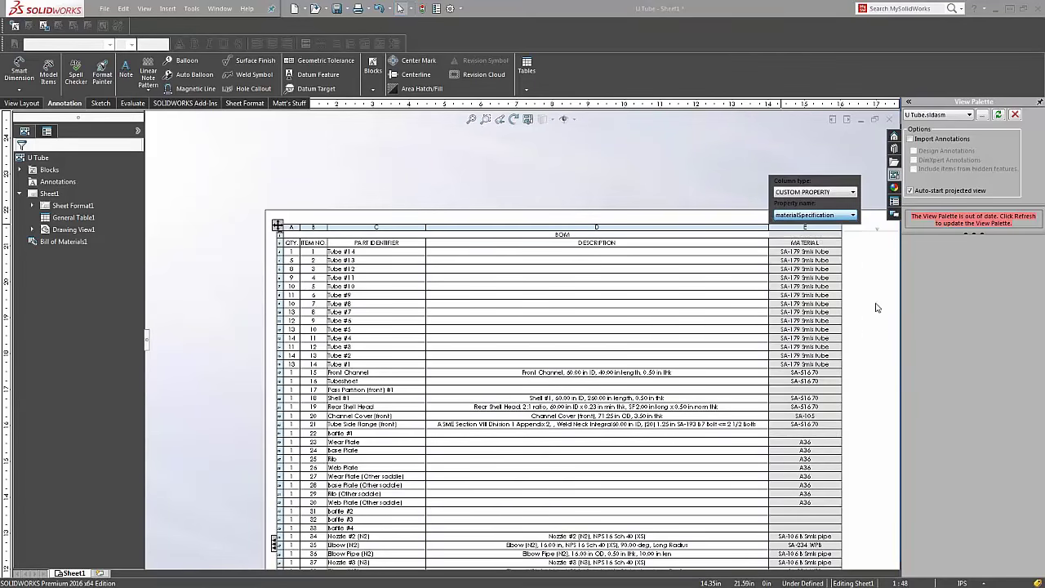
{"action": "left_click", "coordinate": [882, 305]}
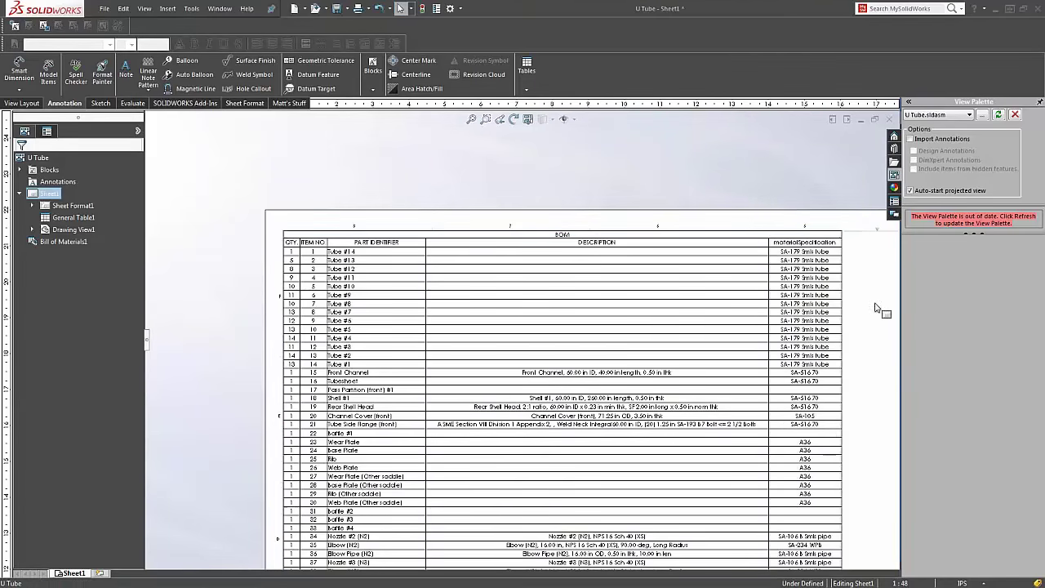
Step: Check the bill of materials' save option without saving, and delete the table from the sheet
{"action": "right_click", "coordinate": [694, 316]}
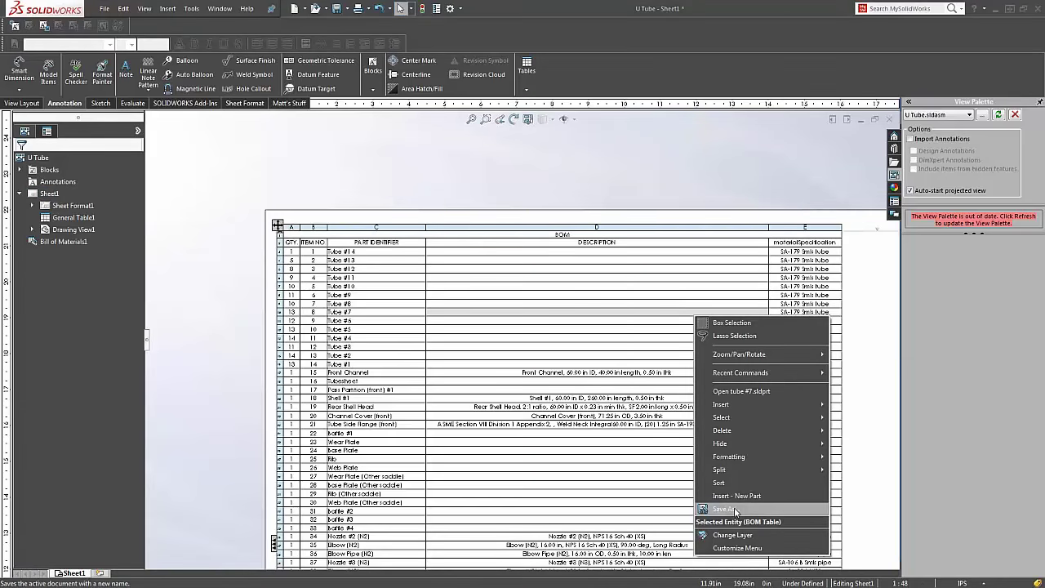
{"action": "key", "text": "Escape"}
{"action": "scroll", "coordinate": [749, 395], "scroll_direction": "up", "scroll_amount": 3}
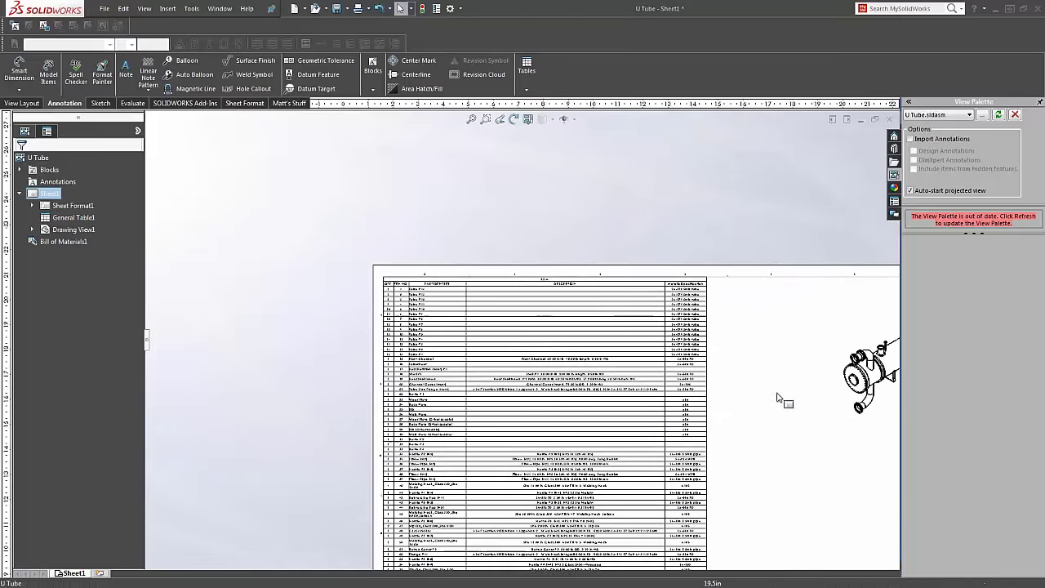
{"action": "left_click", "coordinate": [686, 400]}
{"action": "key", "text": "Delete"}
{"action": "scroll", "coordinate": [677, 408], "scroll_direction": "up", "scroll_amount": 2}
{"action": "scroll", "coordinate": [698, 412], "scroll_direction": "down", "scroll_amount": 2}
{"action": "scroll", "coordinate": [671, 392], "scroll_direction": "up", "scroll_amount": 1}
{"action": "scroll", "coordinate": [669, 392], "scroll_direction": "down", "scroll_amount": 2}
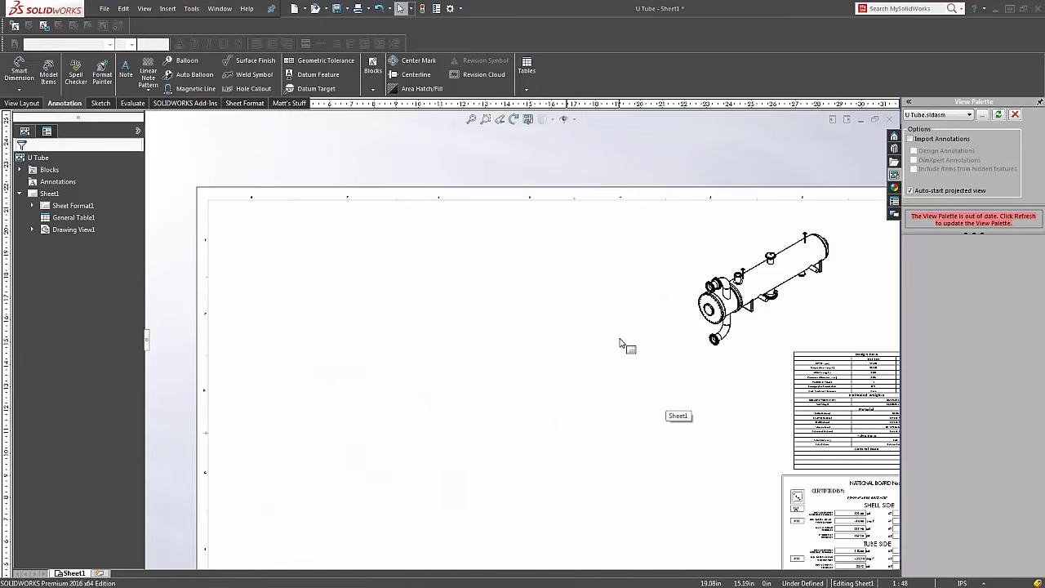
Step: Start a parts-only bill of materials for the heat exchanger view using the NozSchedule.sldbomtbt template
{"action": "left_click", "coordinate": [690, 286]}
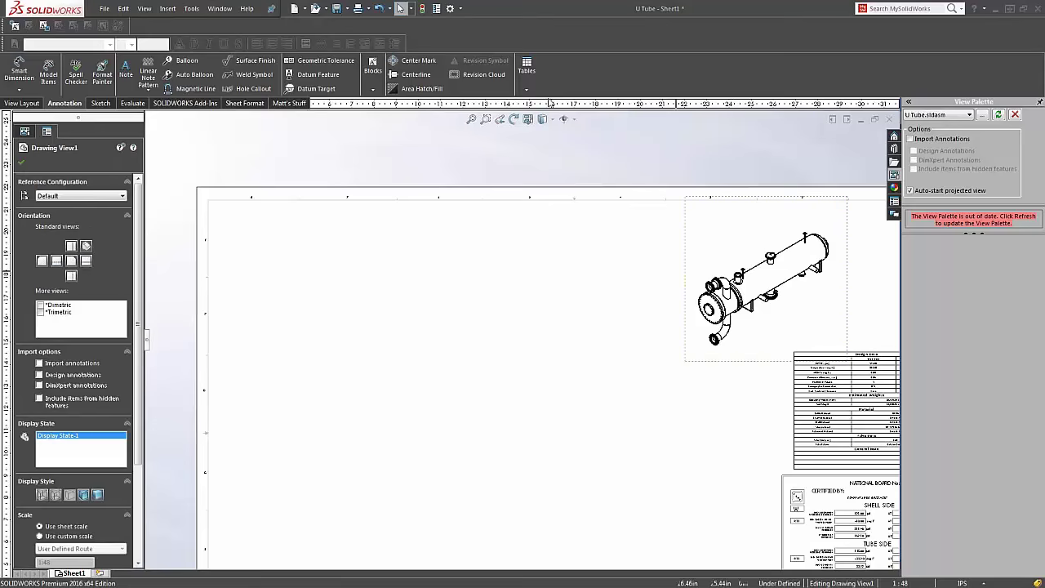
{"action": "left_click", "coordinate": [526, 67]}
{"action": "left_click", "coordinate": [552, 129]}
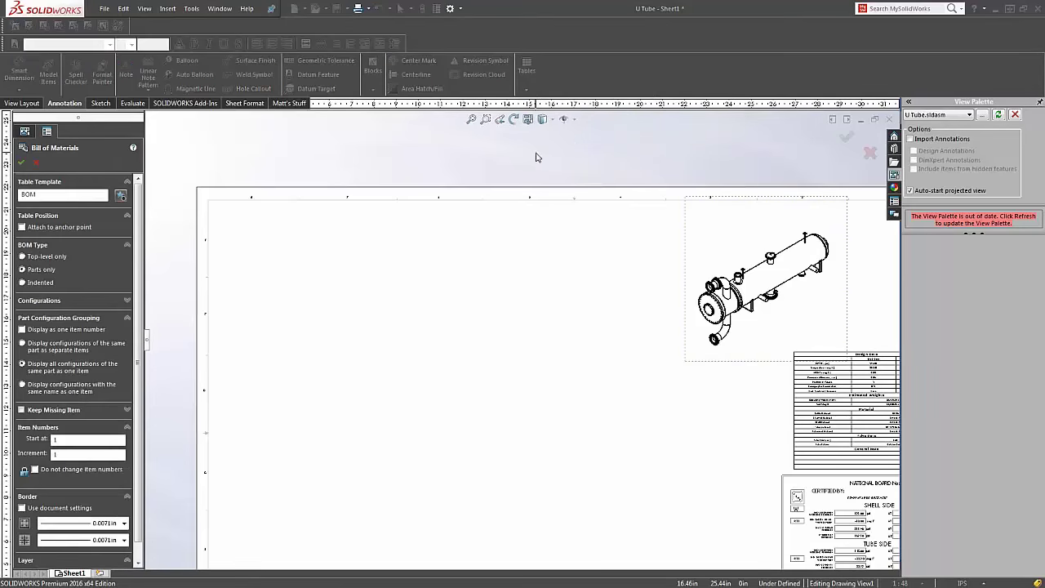
{"action": "left_click", "coordinate": [120, 196]}
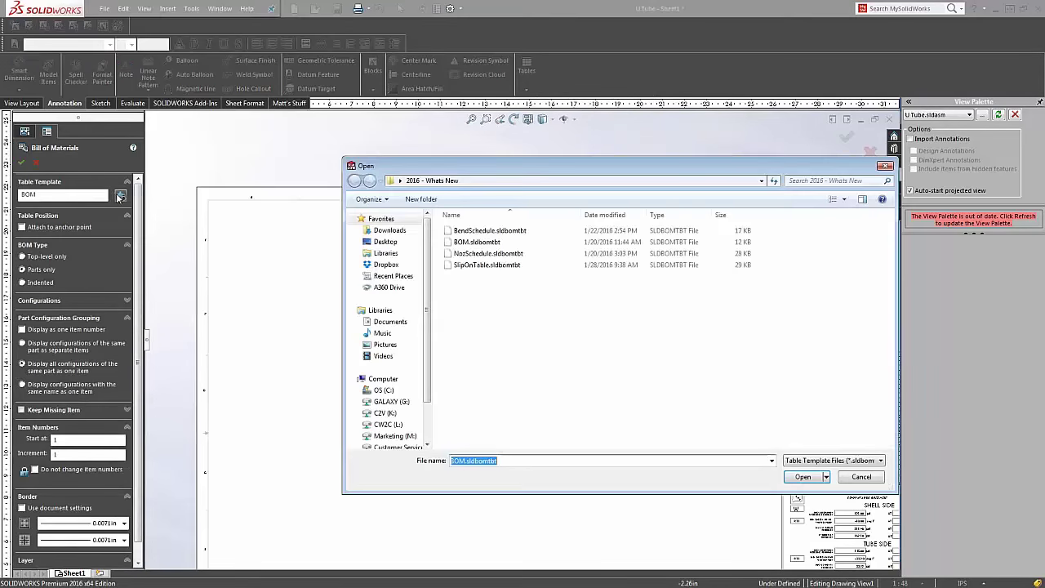
{"action": "left_click", "coordinate": [488, 253]}
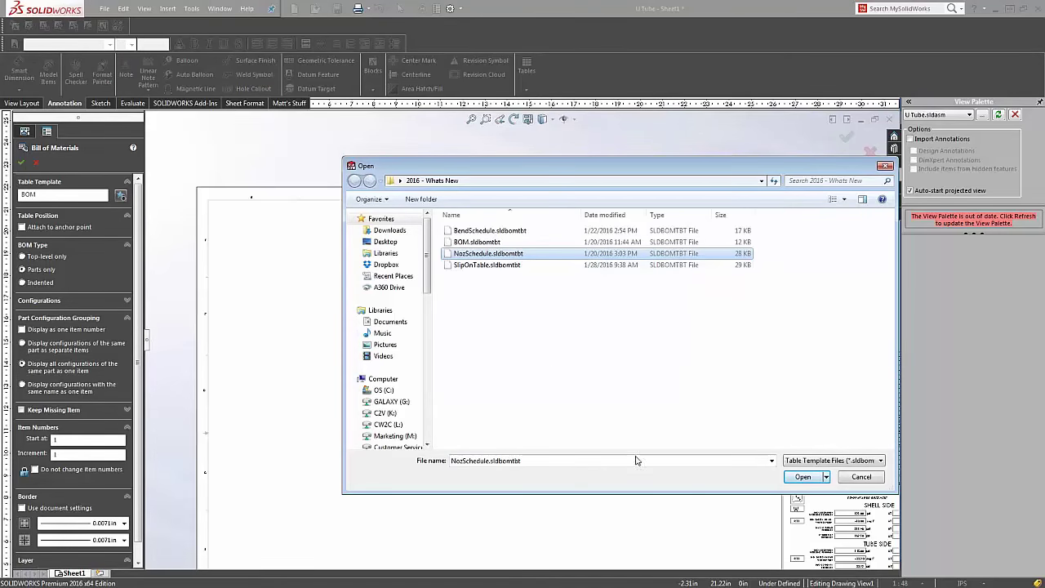
{"action": "left_click", "coordinate": [803, 477]}
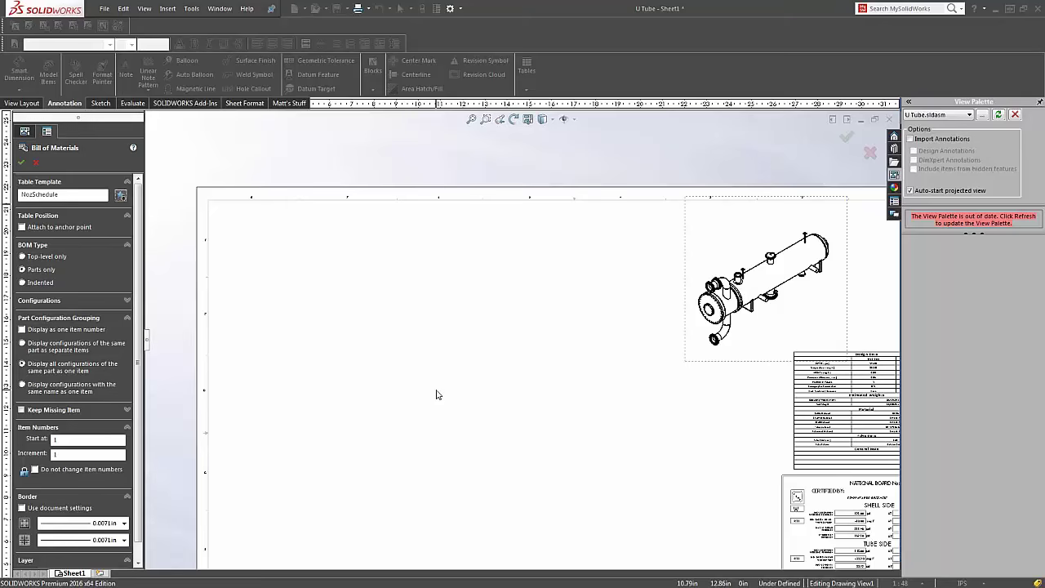
Step: Limit the nozzle schedule to the Nozzles configuration and place the table on the sheet beside the heat exchanger view
{"action": "left_click", "coordinate": [127, 300]}
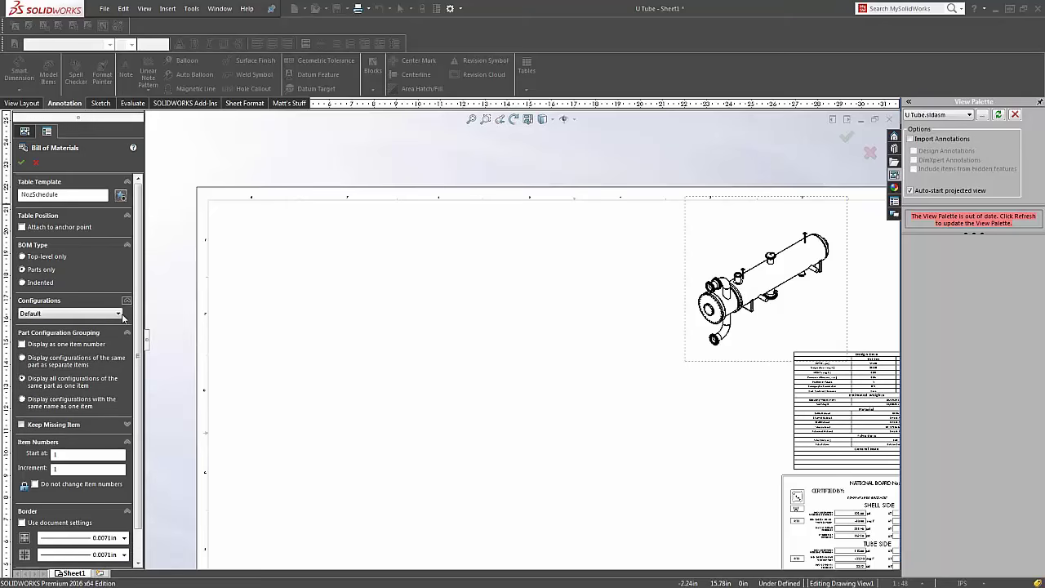
{"action": "left_click", "coordinate": [118, 313]}
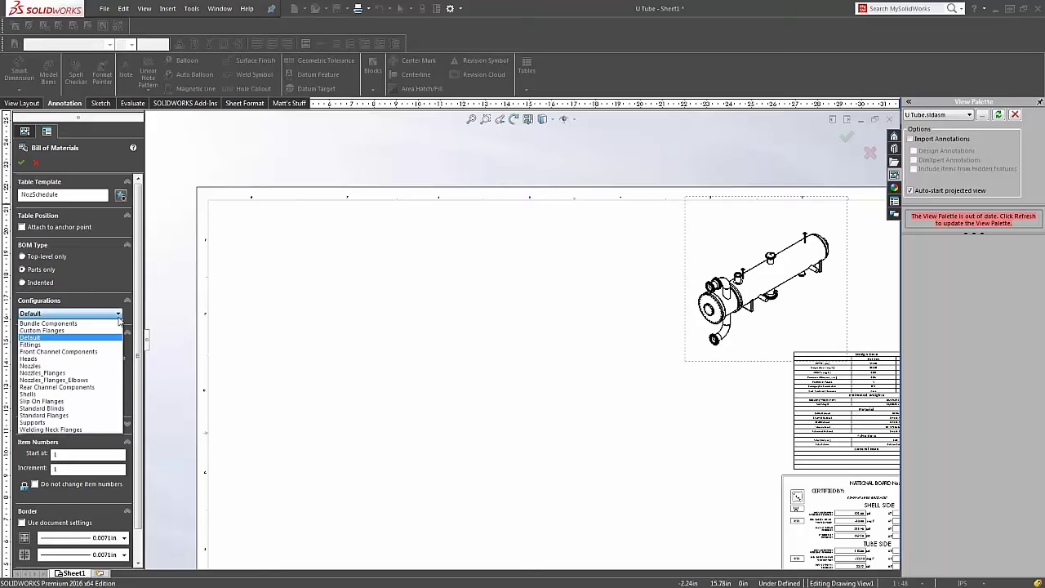
{"action": "left_click", "coordinate": [98, 370]}
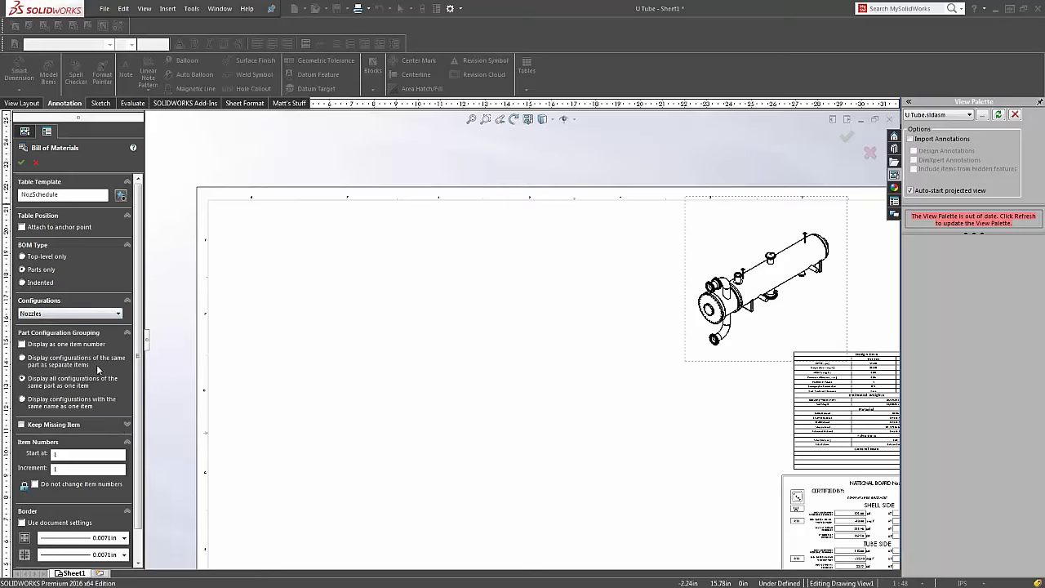
{"action": "left_click", "coordinate": [21, 166]}
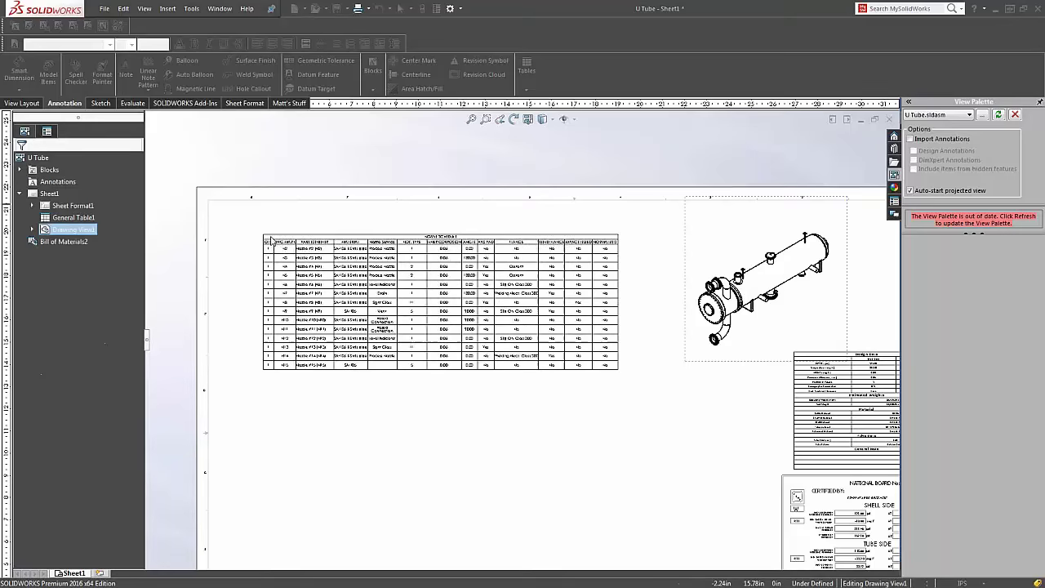
{"action": "left_click", "coordinate": [297, 240]}
Step: Move the nozzle schedule table closer to the drawing sheet's upper-left corner
{"action": "scroll", "coordinate": [395, 245], "scroll_direction": "up", "scroll_amount": 2}
{"action": "scroll", "coordinate": [490, 306], "scroll_direction": "up", "scroll_amount": 3}
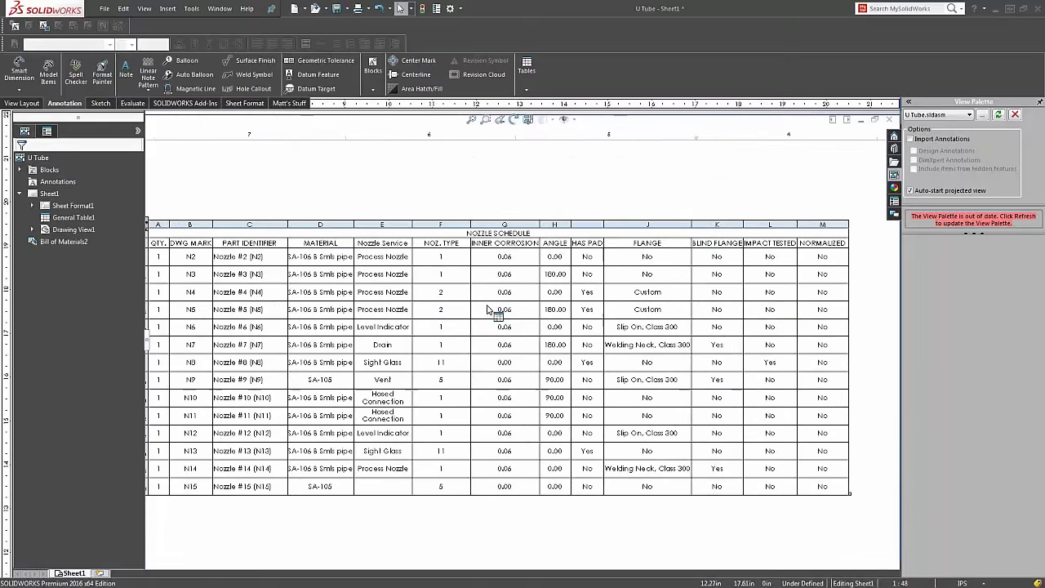
{"action": "scroll", "coordinate": [495, 308], "scroll_direction": "down", "scroll_amount": 1}
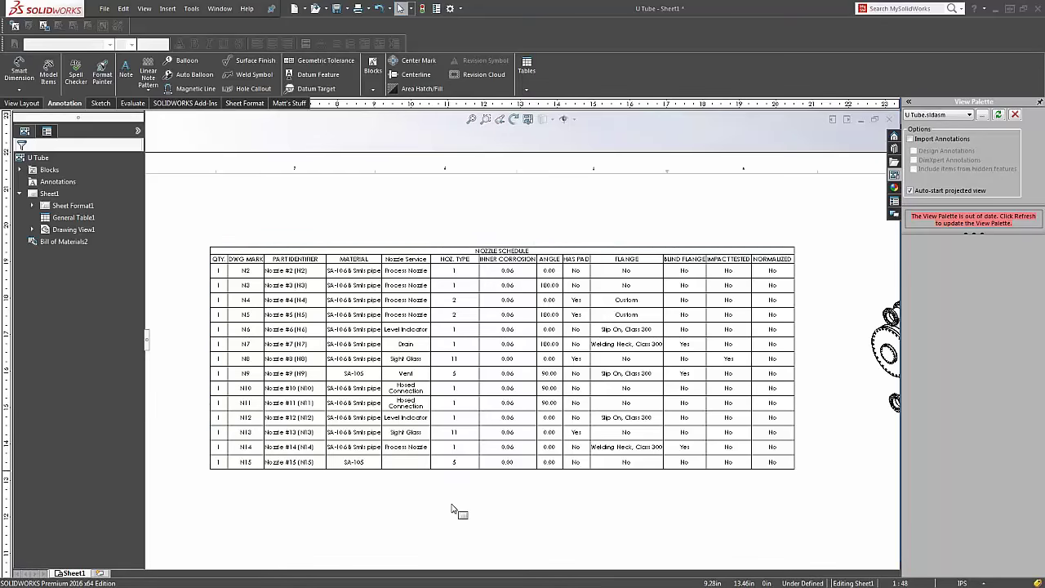
{"action": "key", "text": "z"}
{"action": "key", "text": "z"}
{"action": "key", "text": "z"}
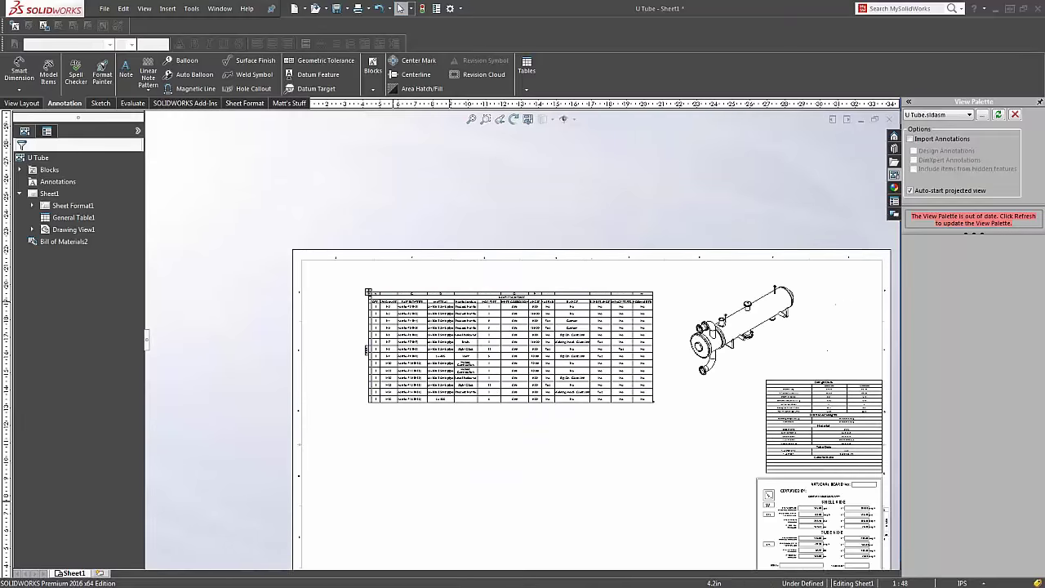
{"action": "left_click_drag", "start_coordinate": [368, 291], "coordinate": [320, 276]}
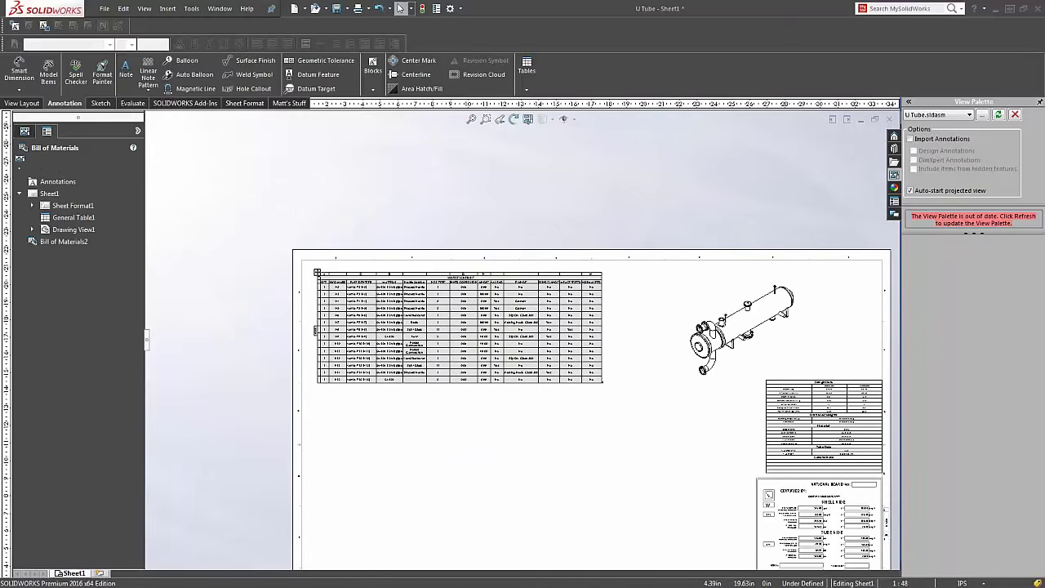
{"action": "left_click", "coordinate": [651, 417]}
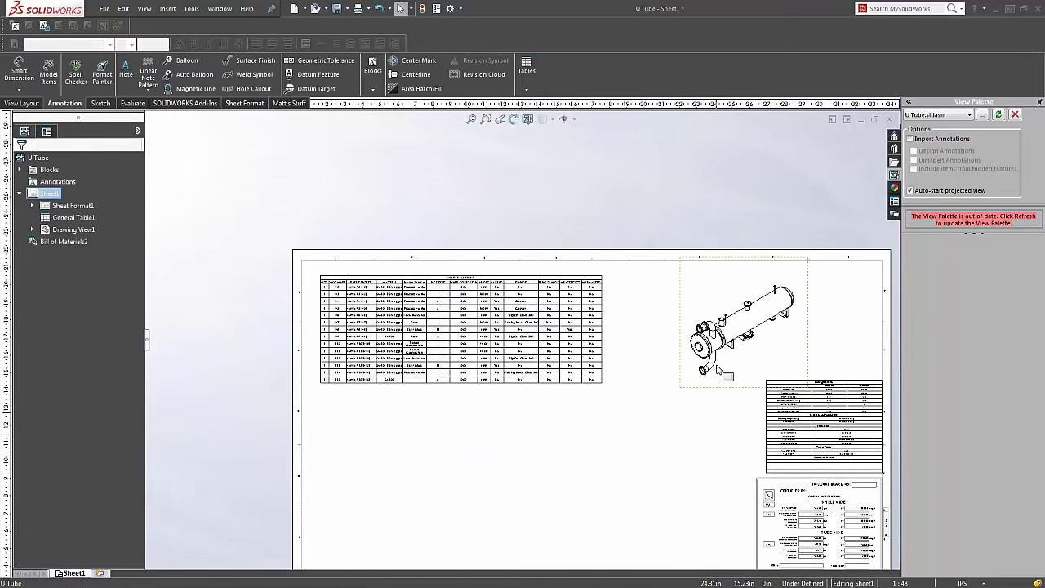
Step: Load Tubes.sldasm as the source for drawing views and place its isometric view below the heat exchanger view
{"action": "left_click", "coordinate": [982, 115]}
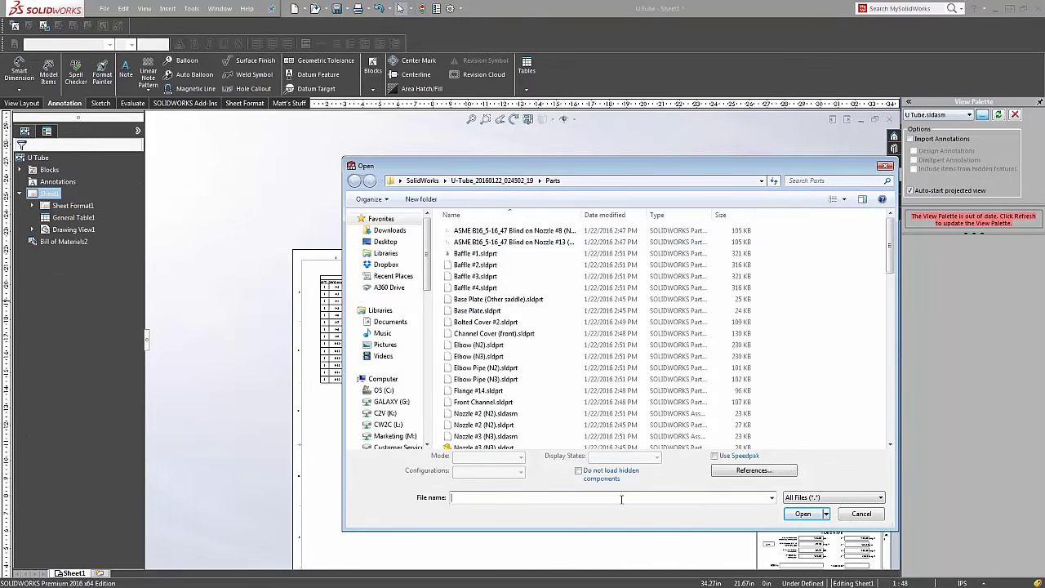
{"action": "type", "text": "tu"}
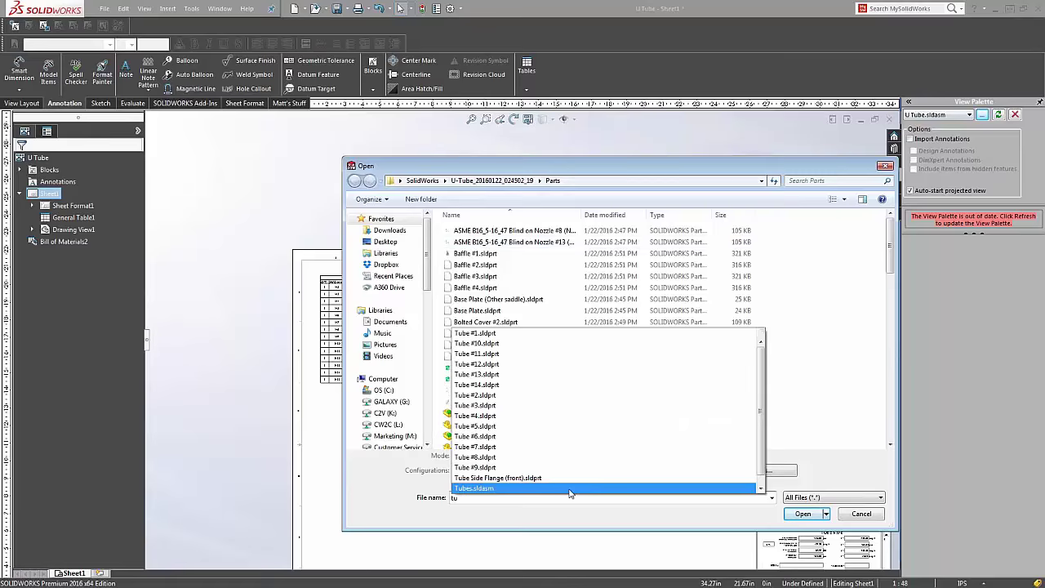
{"action": "left_click", "coordinate": [473, 487]}
{"action": "left_click", "coordinate": [802, 513]}
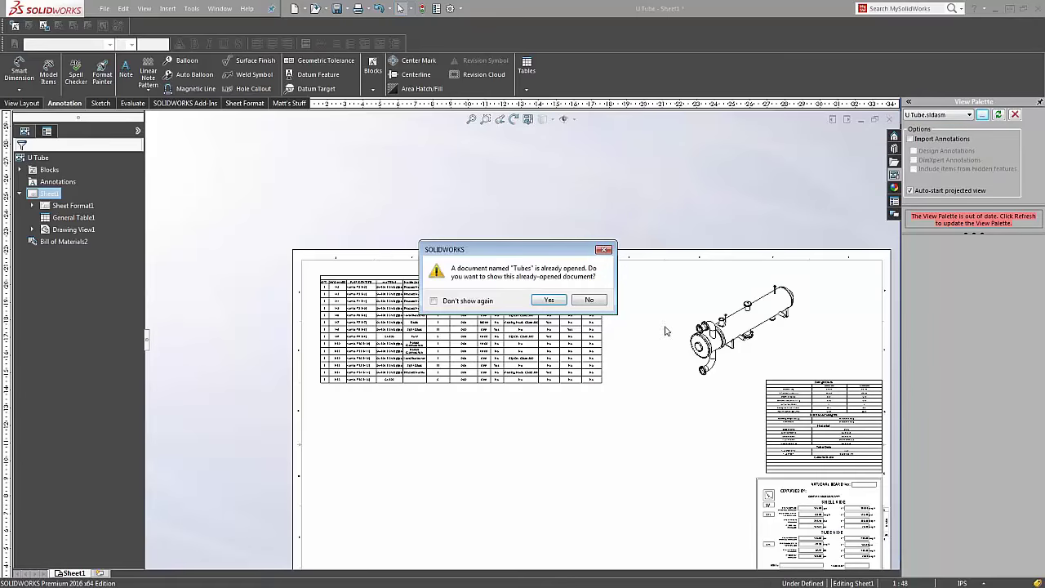
{"action": "left_click", "coordinate": [549, 302]}
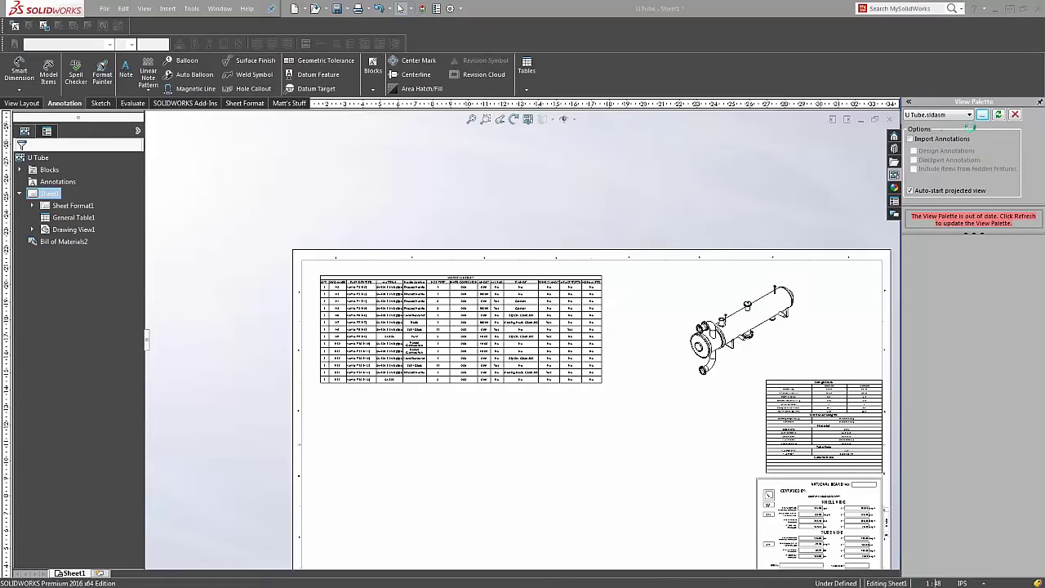
{"action": "left_click", "coordinate": [984, 116]}
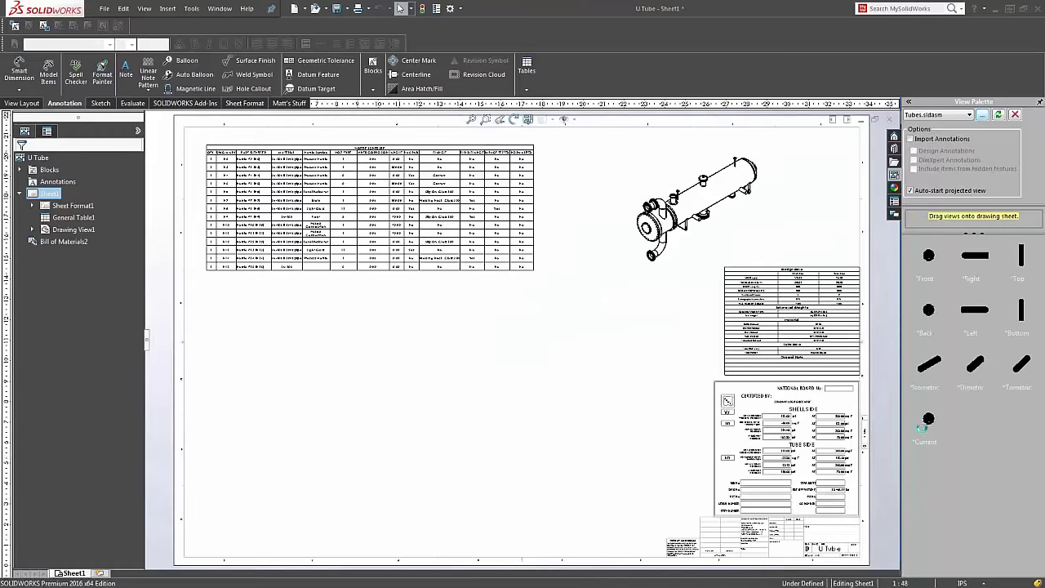
{"action": "mouse_move", "coordinate": [932, 368]}
{"action": "left_mouse_down"}
{"action": "mouse_move", "coordinate": [565, 378]}
{"action": "mouse_move", "coordinate": [595, 378]}
{"action": "left_mouse_up"}
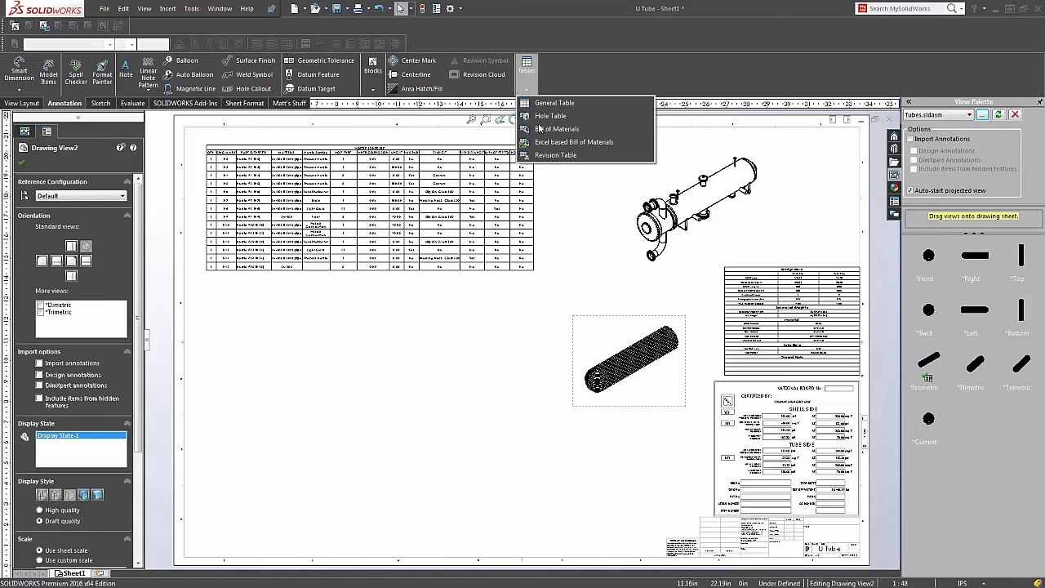
{"action": "left_click", "coordinate": [21, 163]}
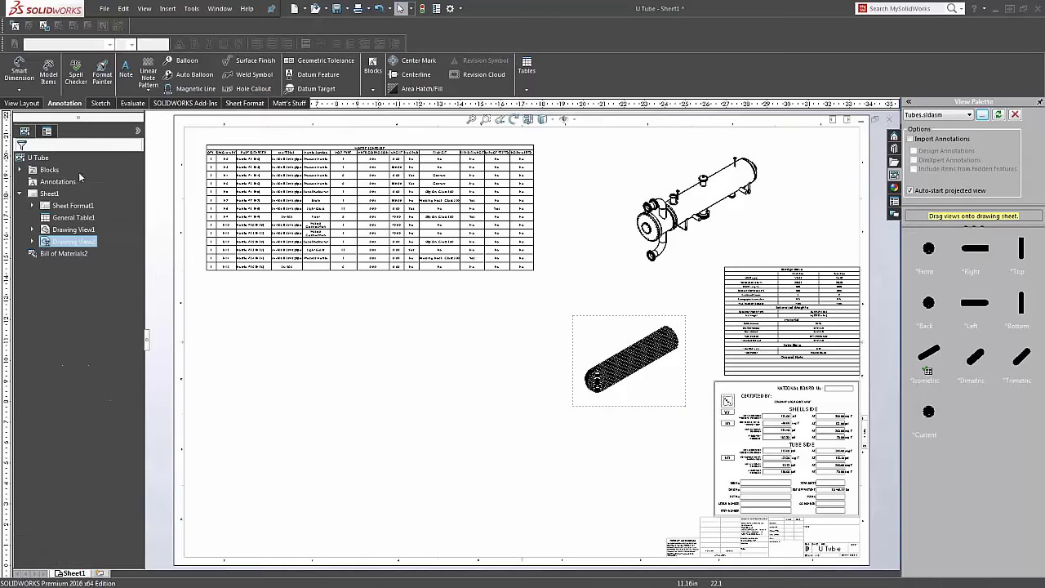
Step: Insert a parts-only bill of materials for the tube bundle view using the BendSchedule.sldbomtbt template, placed beside that view
{"action": "left_click", "coordinate": [526, 66]}
{"action": "left_click", "coordinate": [563, 119]}
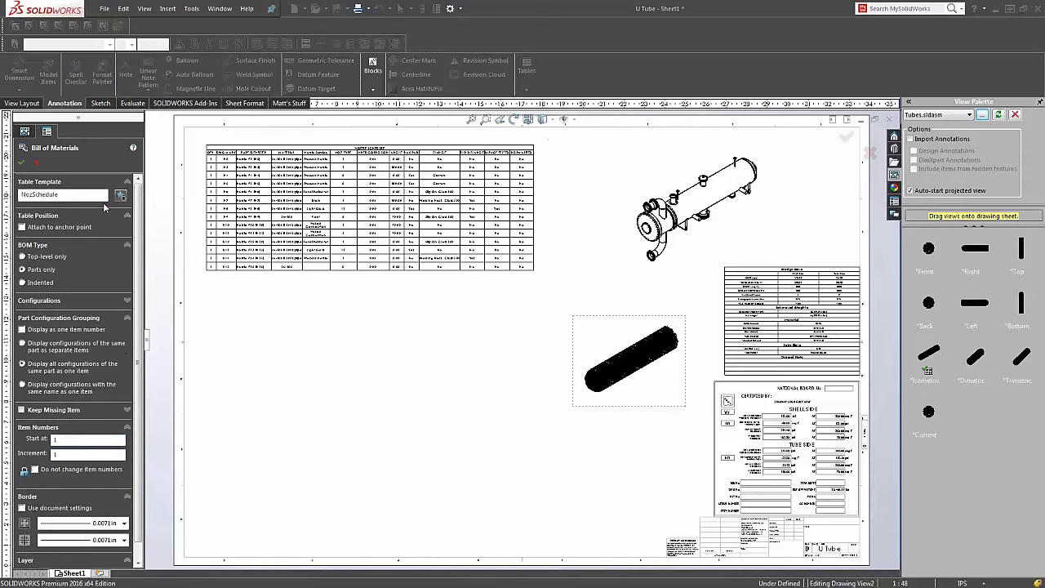
{"action": "left_click", "coordinate": [121, 195]}
{"action": "left_click", "coordinate": [490, 230]}
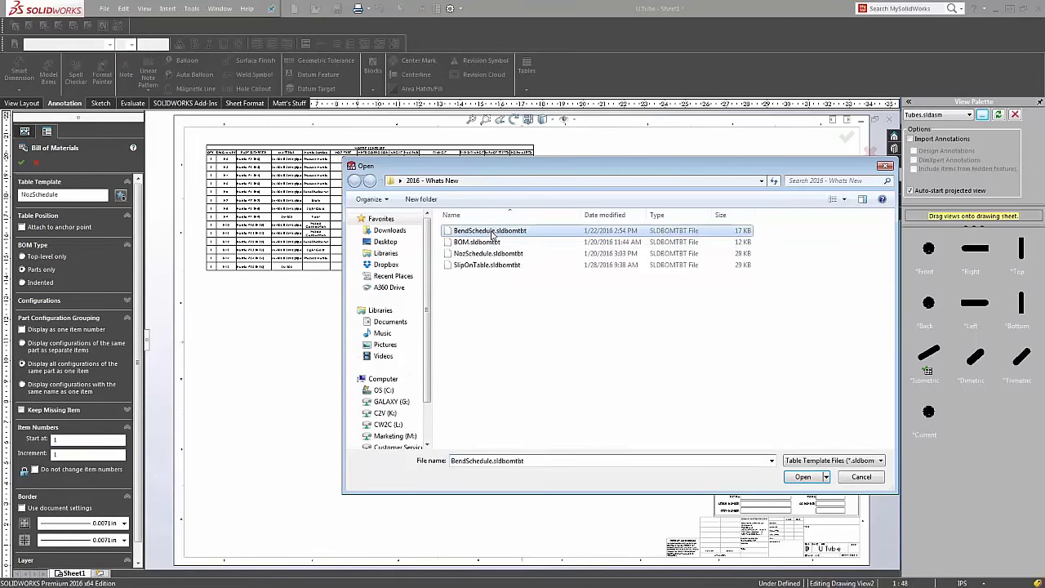
{"action": "left_click", "coordinate": [800, 480]}
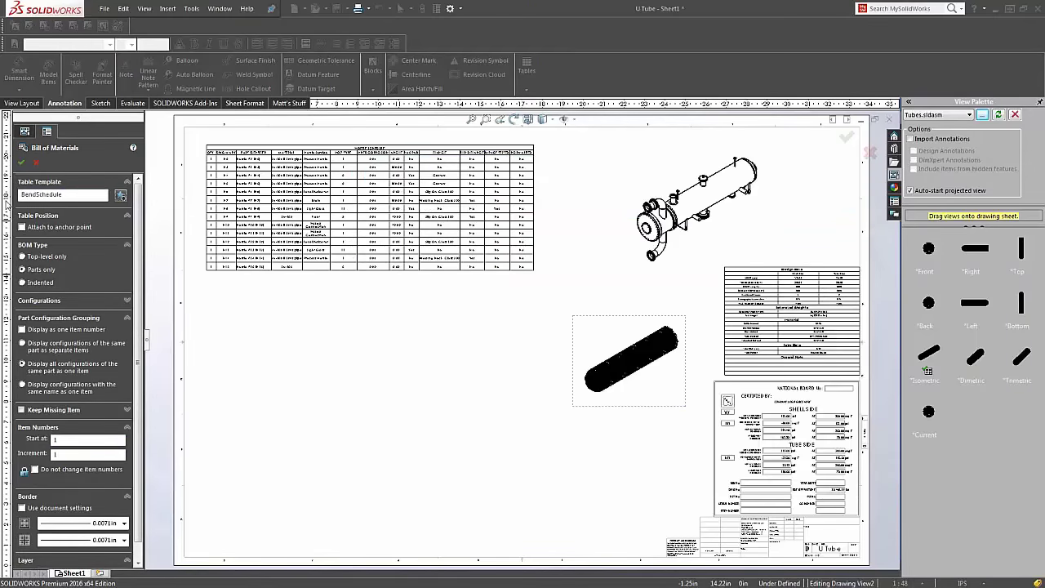
{"action": "left_click", "coordinate": [21, 162]}
{"action": "left_click", "coordinate": [352, 334]}
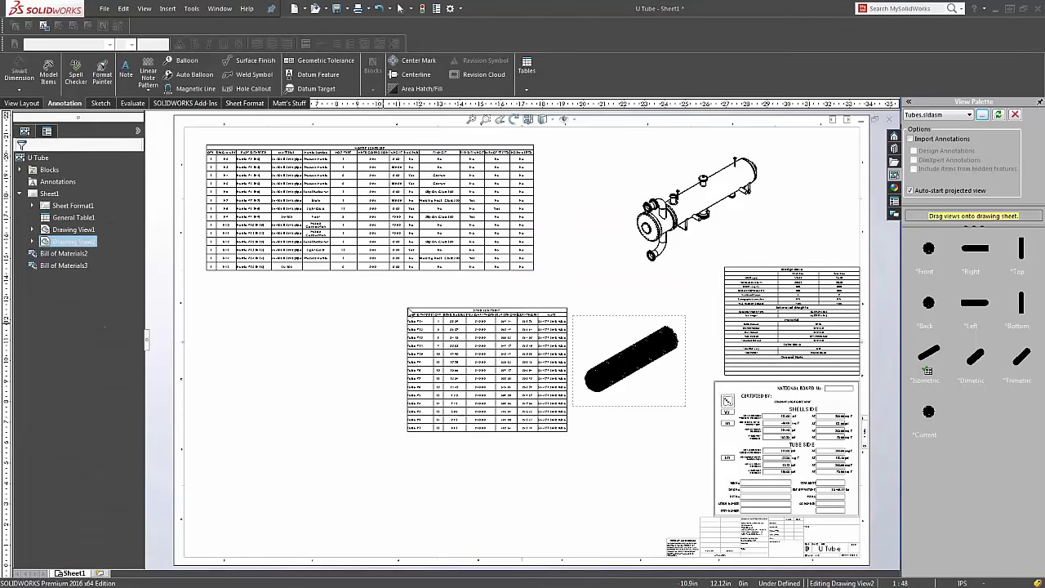
{"action": "left_click", "coordinate": [406, 307]}
{"action": "scroll", "coordinate": [485, 341], "scroll_direction": "down", "scroll_amount": 4}
{"action": "scroll", "coordinate": [490, 361], "scroll_direction": "down", "scroll_amount": 2}
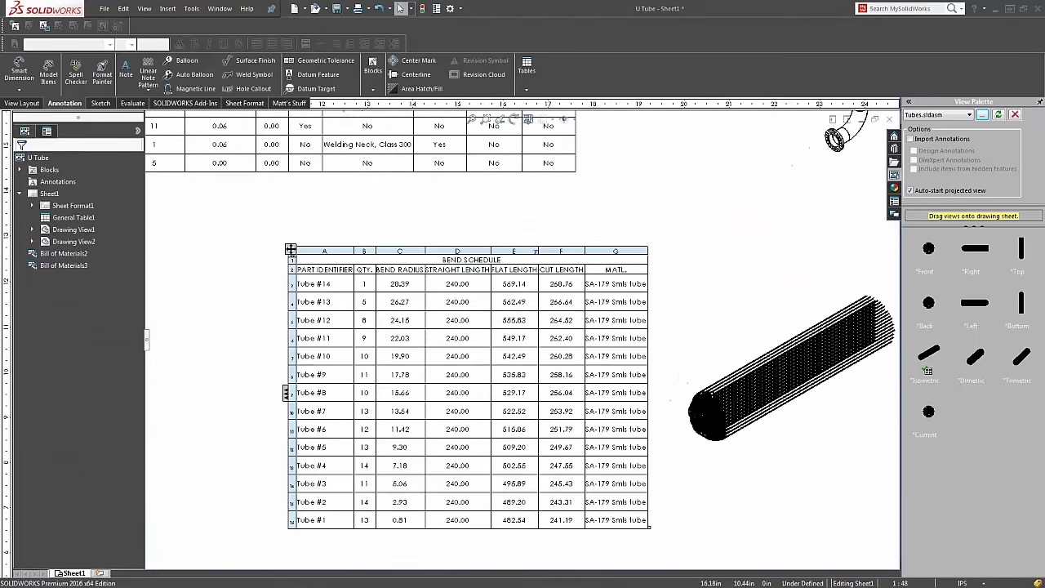
{"action": "left_click", "coordinate": [205, 347]}
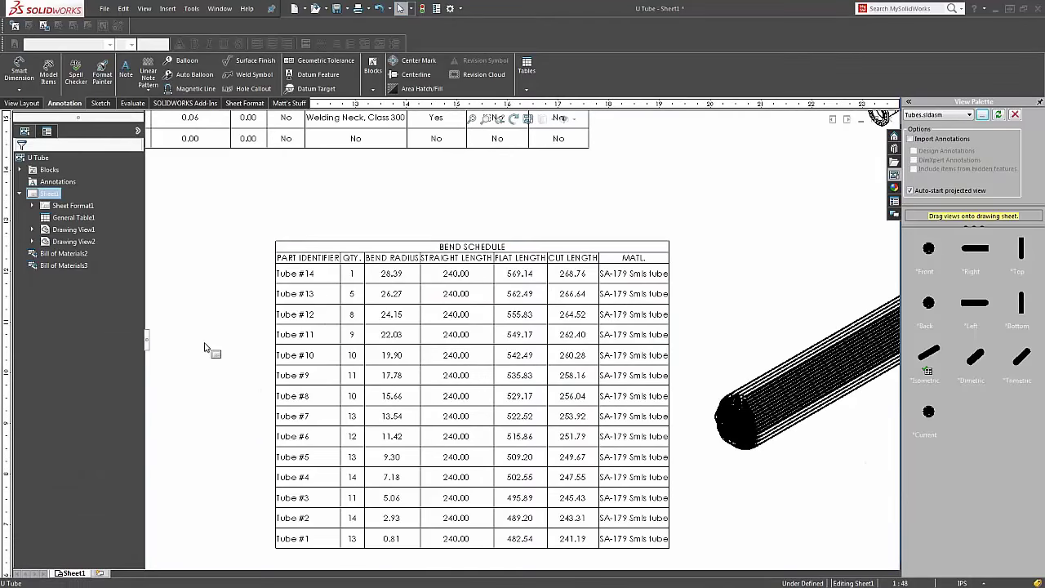
{"action": "key", "text": "z"}
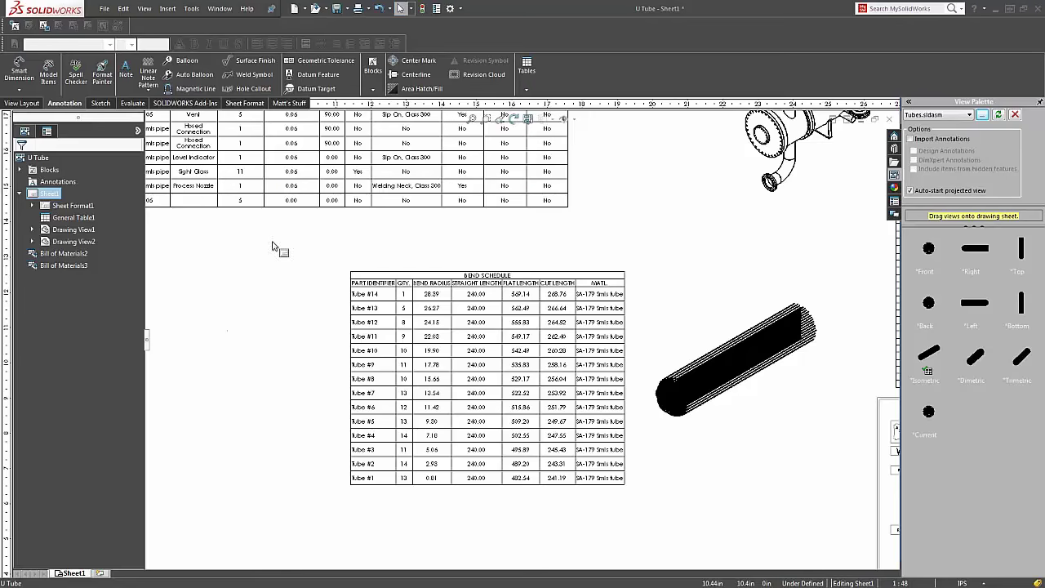
Step: Insert the U-Bend.SLDBLK block from the 2016 - Whats New folder below the bend schedule
{"action": "left_click", "coordinate": [294, 104]}
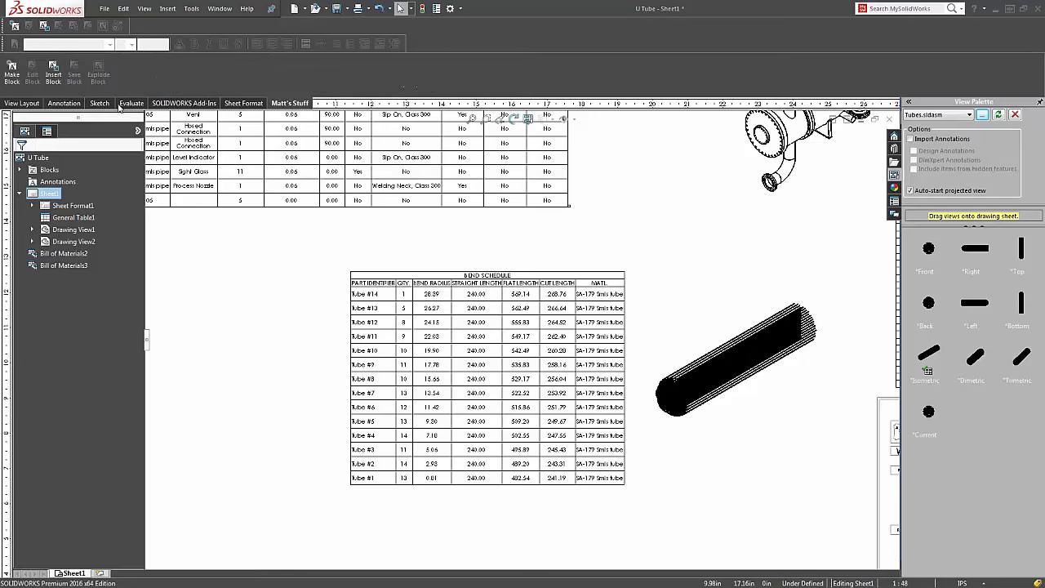
{"action": "left_click", "coordinate": [57, 82]}
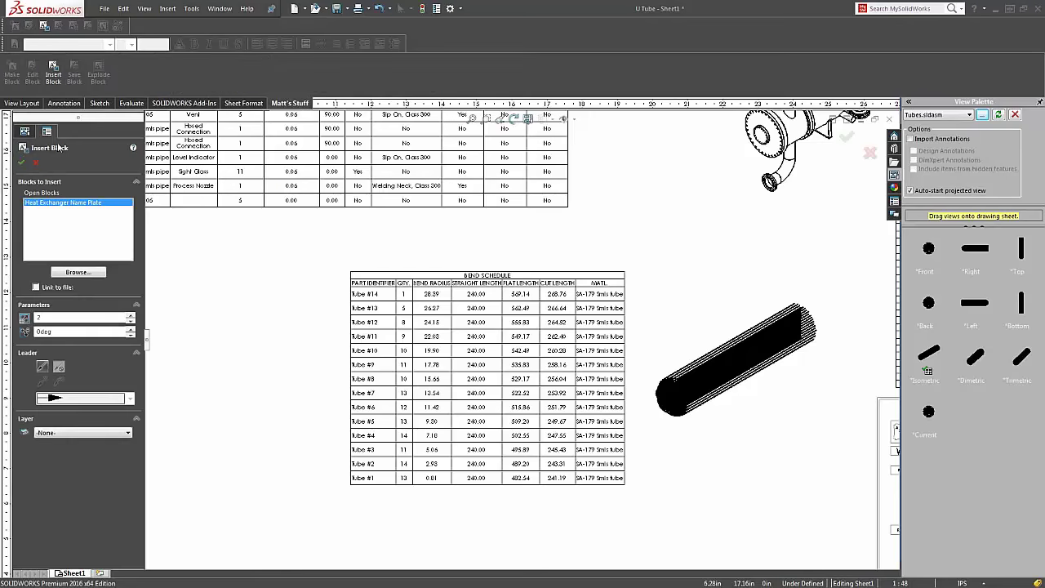
{"action": "left_click", "coordinate": [67, 276]}
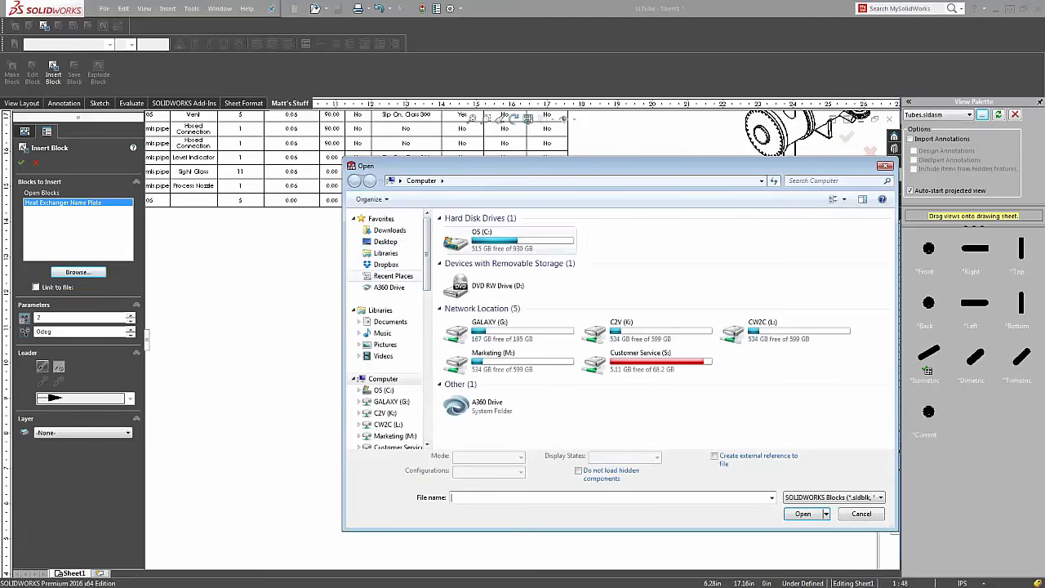
{"action": "left_click", "coordinate": [392, 276]}
{"action": "double_click", "coordinate": [485, 232]}
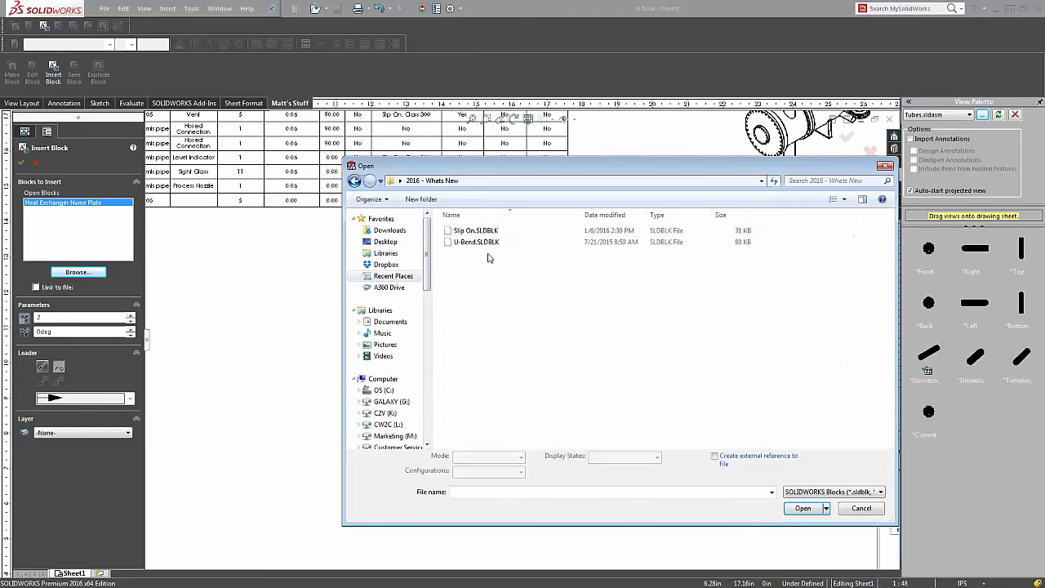
{"action": "left_click", "coordinate": [476, 242]}
{"action": "left_click", "coordinate": [803, 507]}
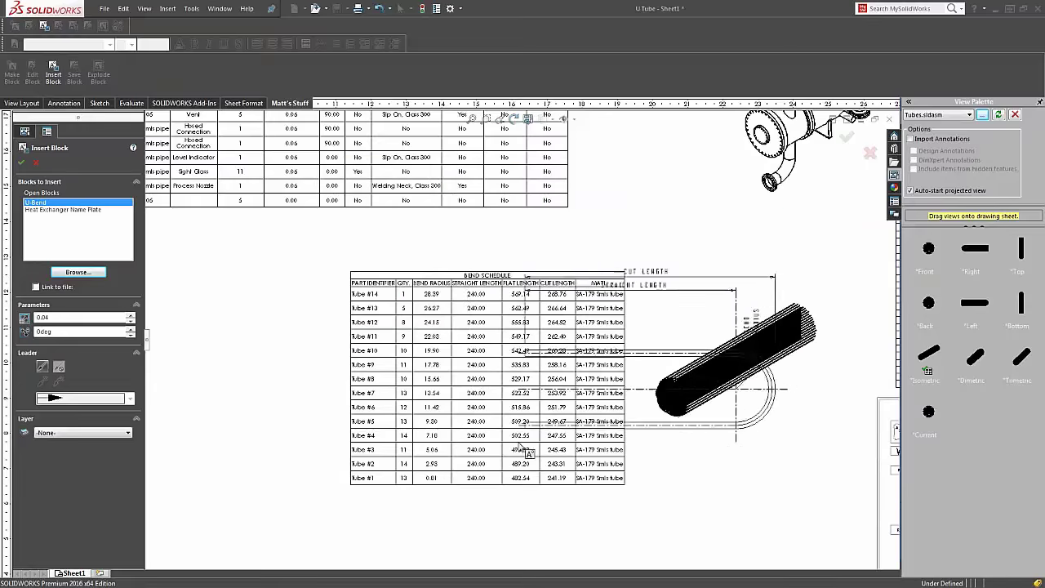
{"action": "key", "text": "f"}
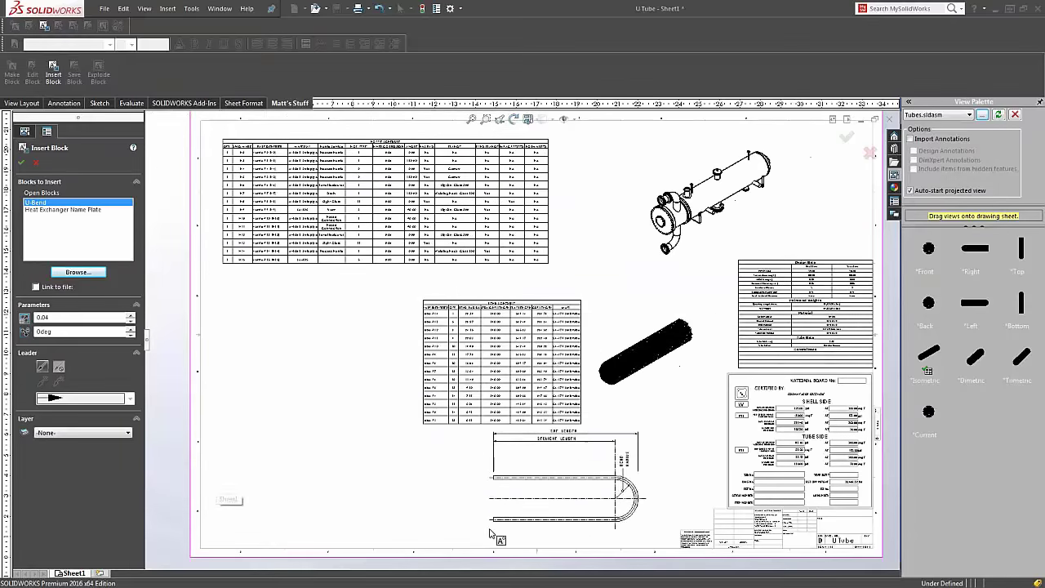
{"action": "scroll", "coordinate": [640, 527], "scroll_direction": "down", "scroll_amount": 1}
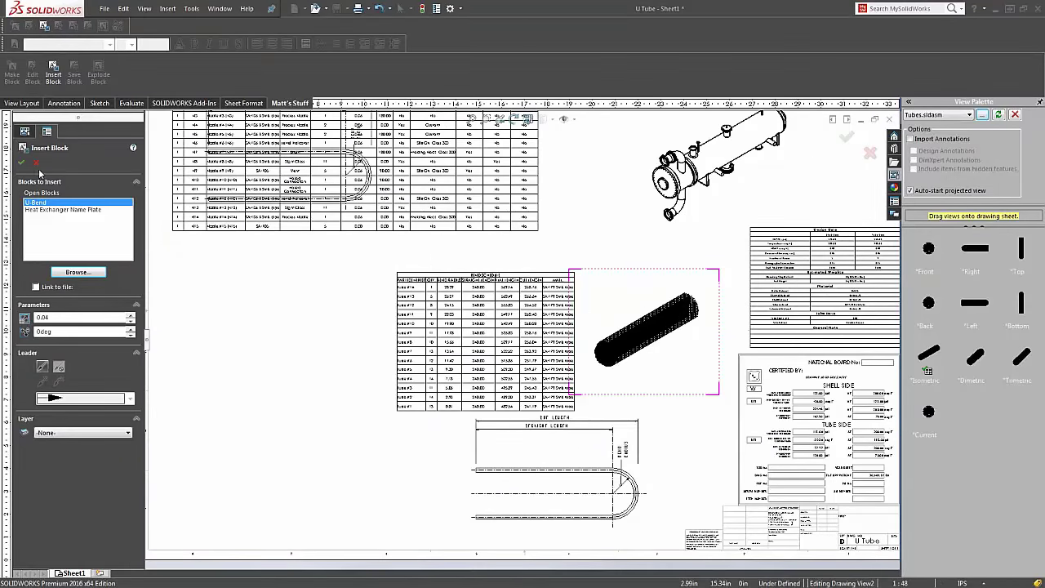
Step: End the block insertion and play the Utube video of velocity trajectories through the exchanger, putting the player away after viewing
{"action": "key", "text": "Escape"}
{"action": "scroll", "coordinate": [359, 445], "scroll_direction": "up", "scroll_amount": 1}
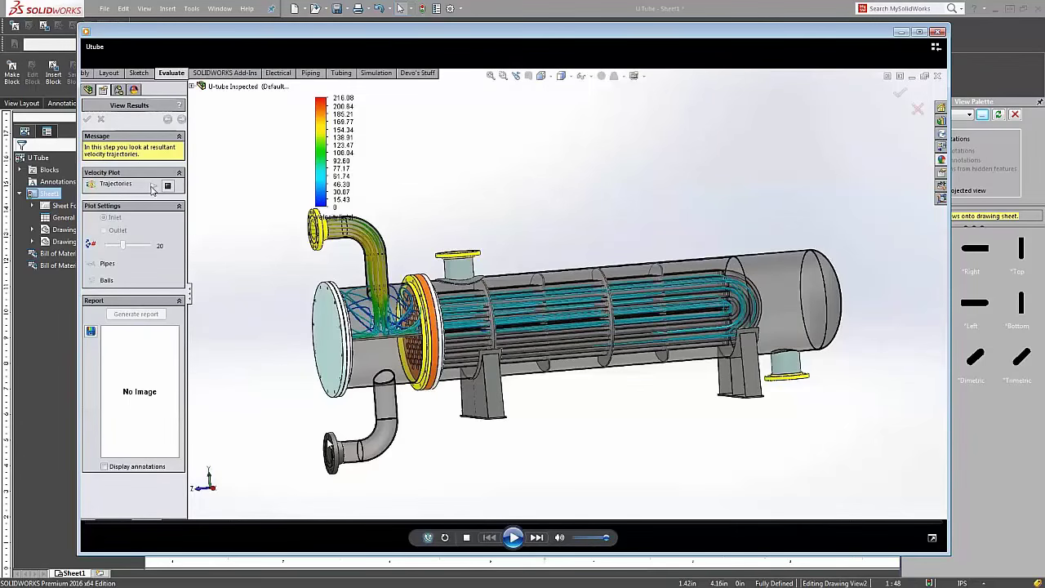
{"action": "left_click", "coordinate": [512, 537]}
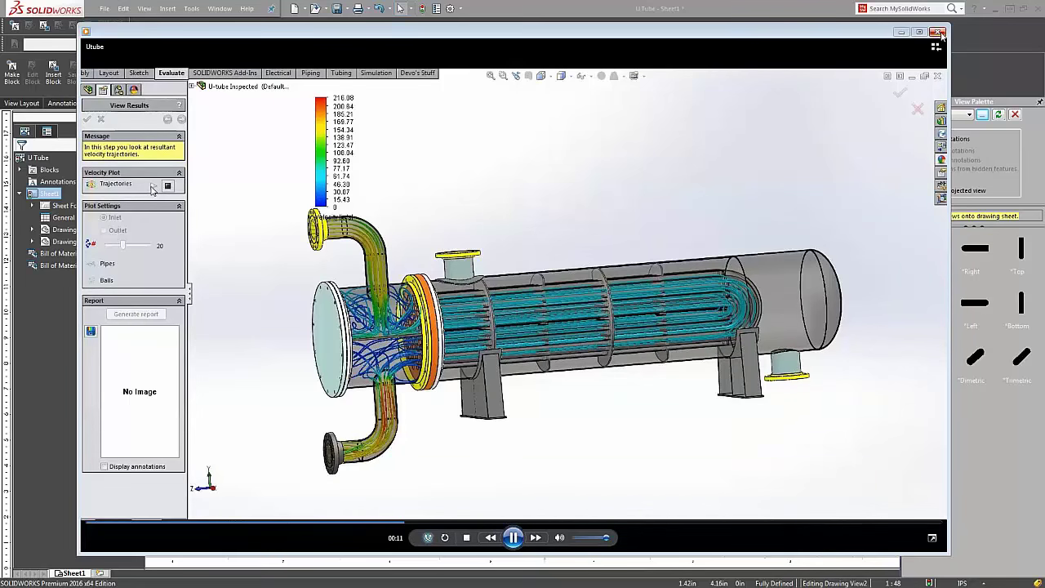
{"action": "left_click", "coordinate": [901, 33]}
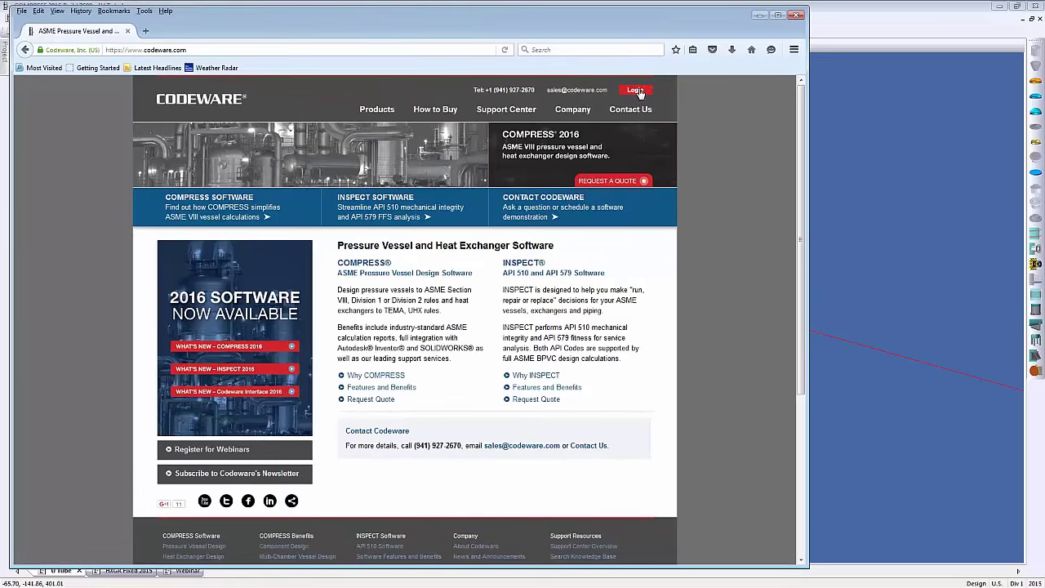
Step: On the Codeware website, open the client login page and enter the Support Center through the Codeware employee login
{"action": "left_click", "coordinate": [635, 90]}
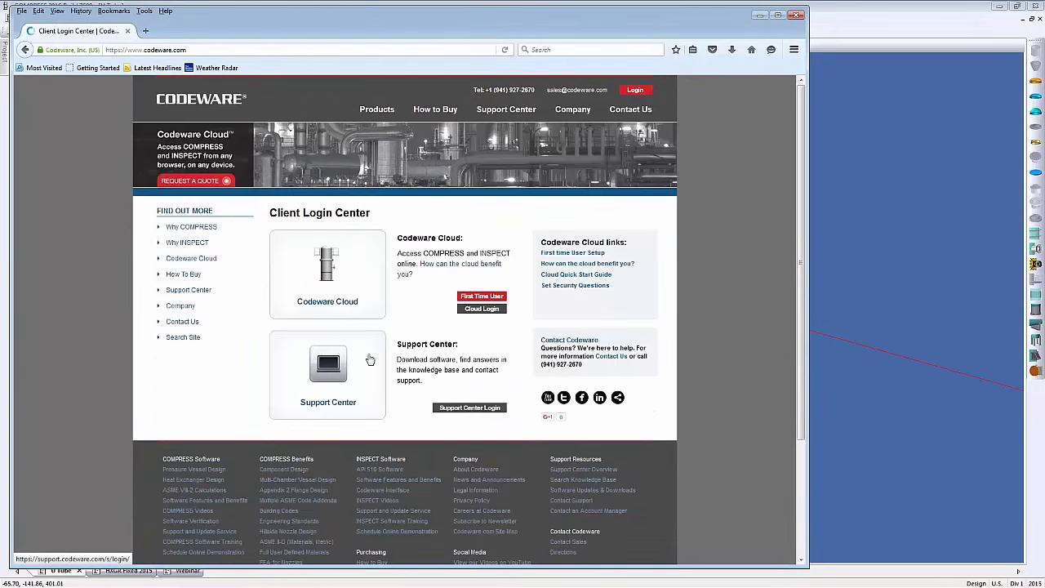
{"action": "left_click", "coordinate": [369, 360]}
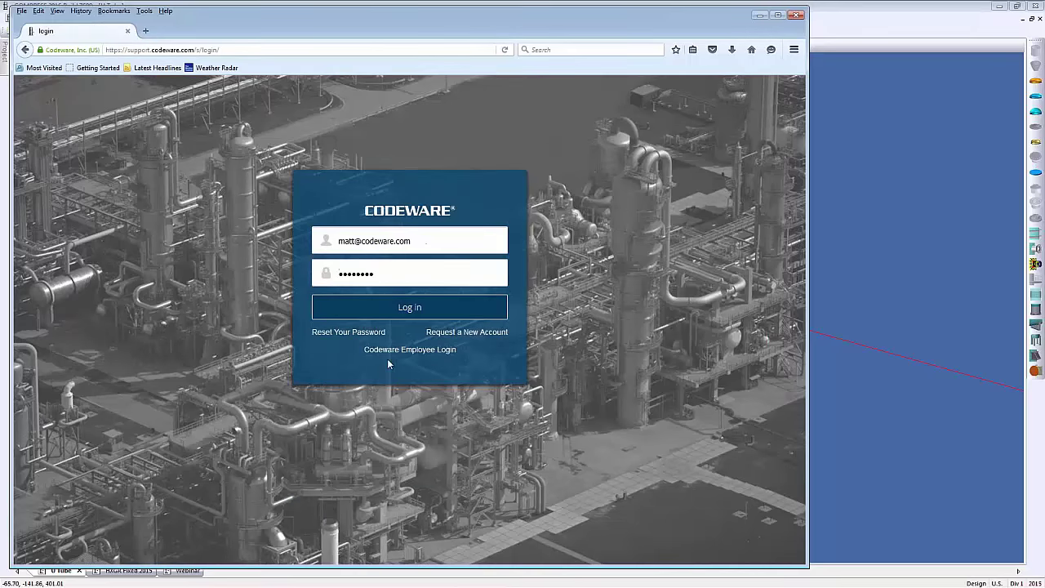
{"action": "left_click", "coordinate": [397, 350]}
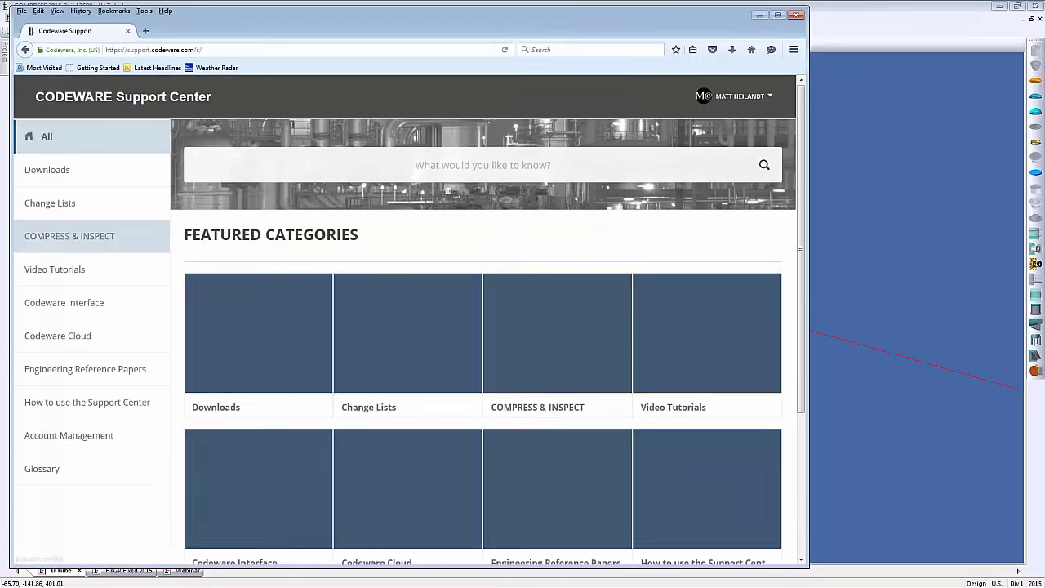
Step: Open the Support Center's Downloads category and look through the available software downloads
{"action": "left_click", "coordinate": [276, 328]}
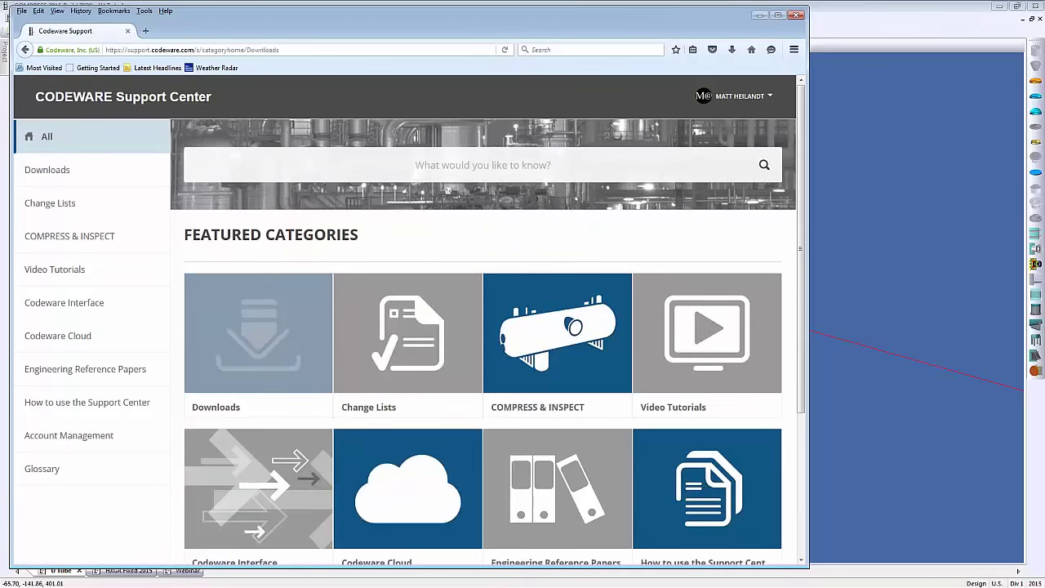
{"action": "scroll", "coordinate": [324, 315], "scroll_direction": "down", "scroll_amount": 1}
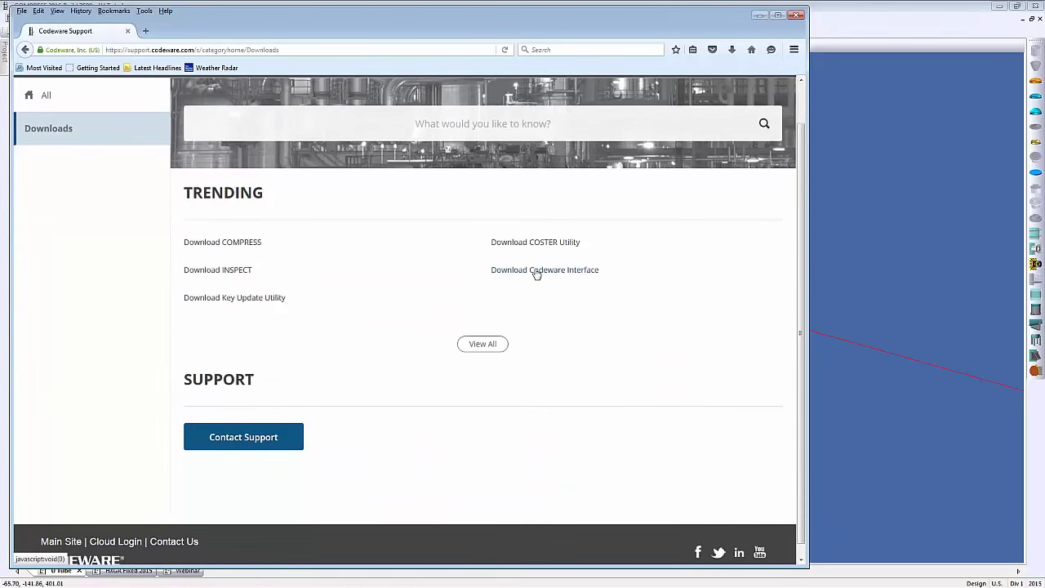
{"action": "scroll", "coordinate": [536, 274], "scroll_direction": "down", "scroll_amount": 1}
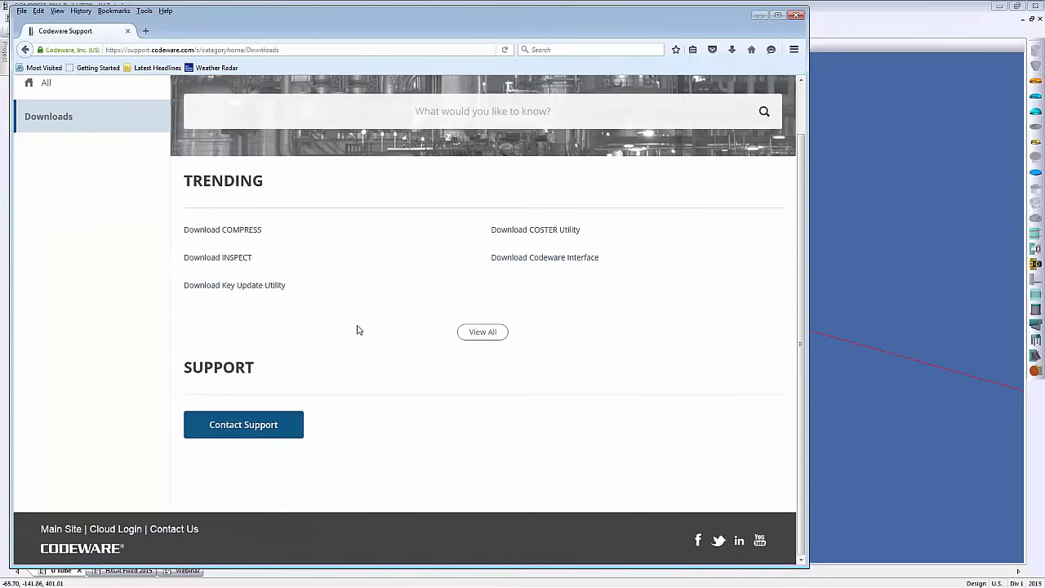
Step: Open the Contact Support page, review the customer support e-mail form and suggested articles, and close the browser
{"action": "left_click", "coordinate": [270, 428]}
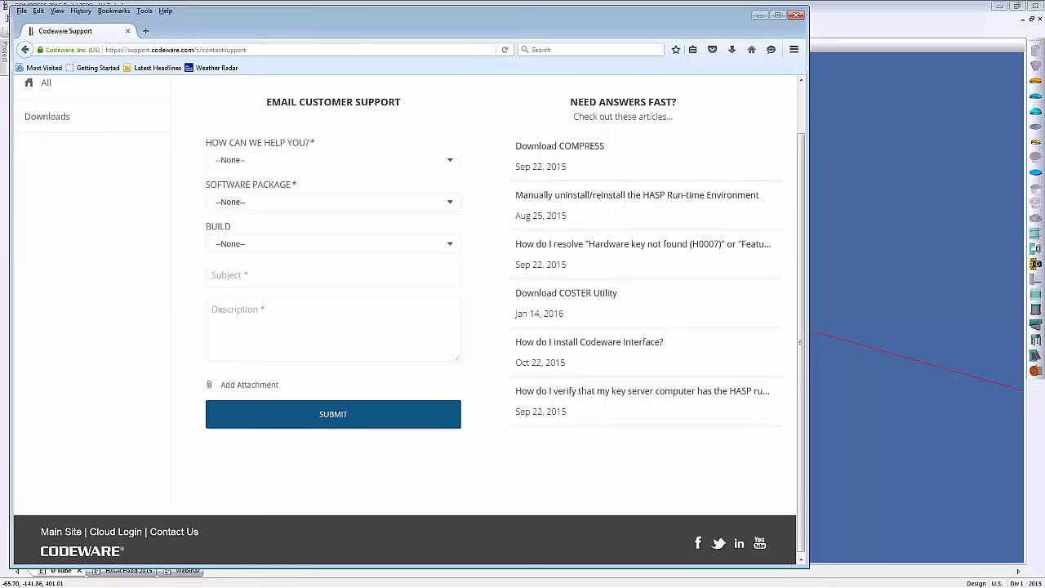
{"action": "scroll", "coordinate": [425, 333], "scroll_direction": "up", "scroll_amount": 1}
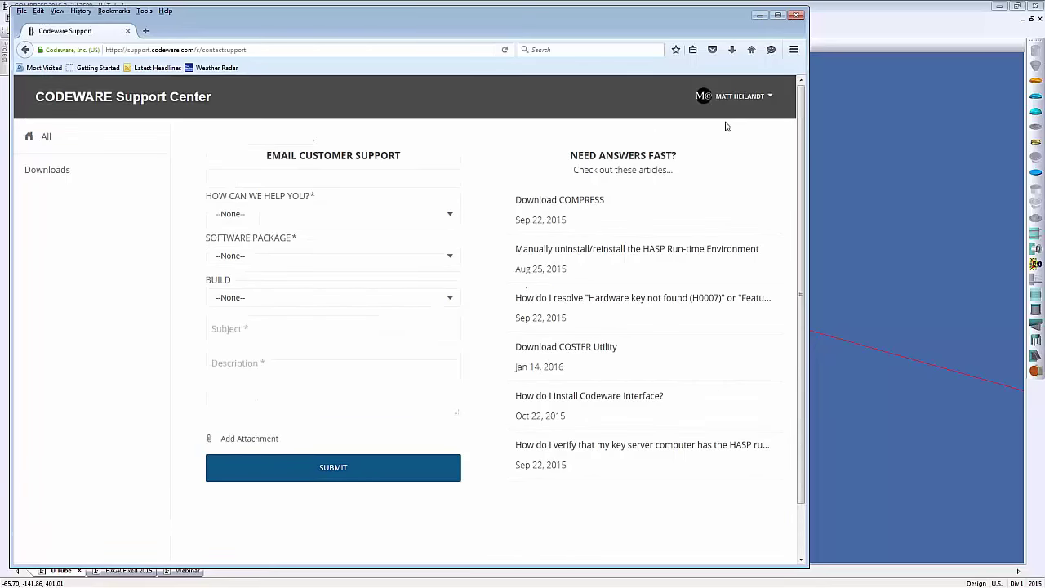
{"action": "left_click", "coordinate": [796, 15]}
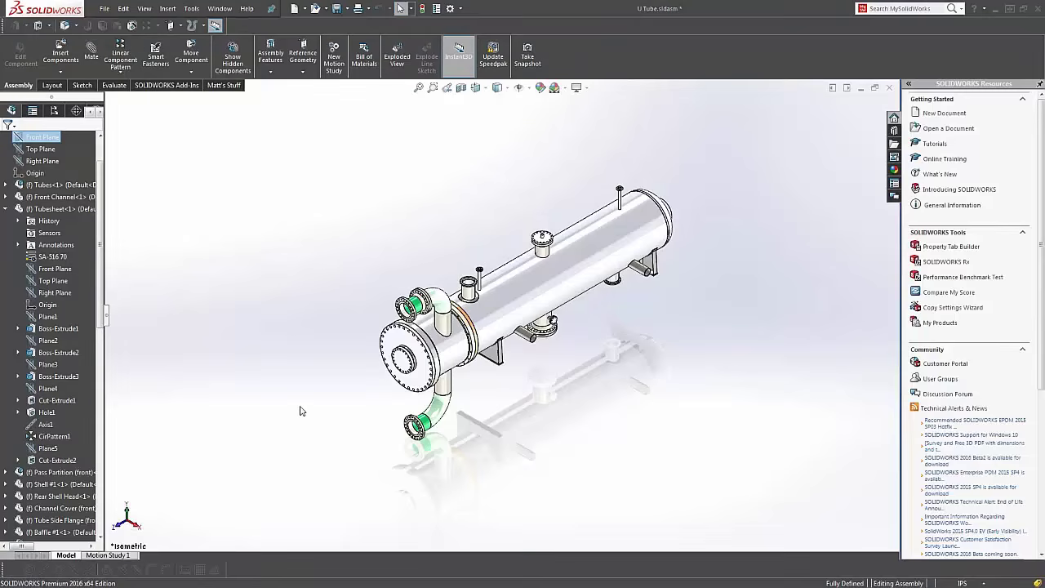
Step: In the U Tube assembly in SOLIDWORKS, expand the Shell #1 component and open it as a separate part
{"action": "scroll", "coordinate": [591, 351], "scroll_direction": "down", "scroll_amount": 2}
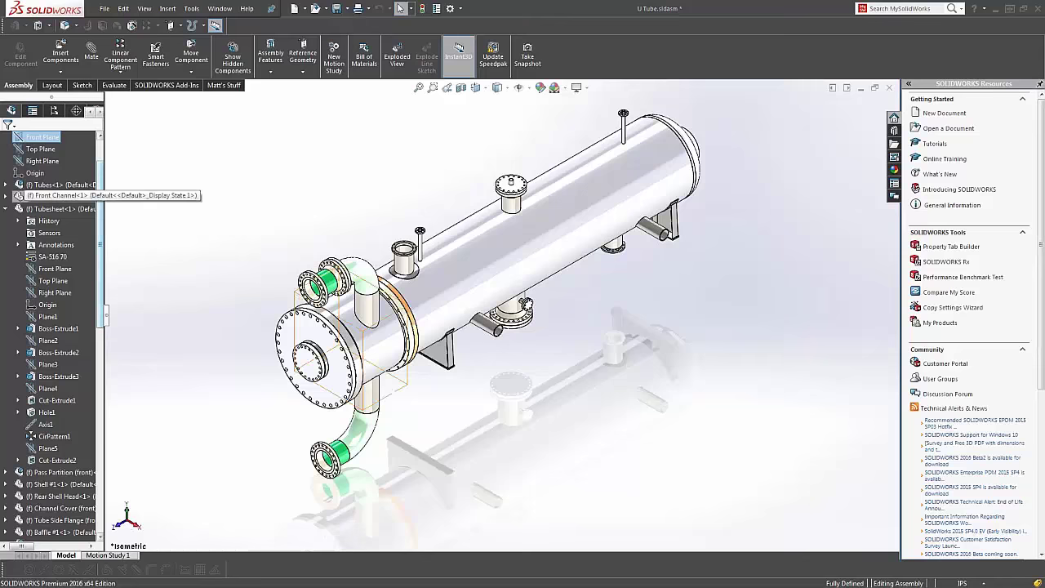
{"action": "scroll", "coordinate": [99, 326], "scroll_direction": "down", "scroll_amount": 8}
{"action": "scroll", "coordinate": [102, 341], "scroll_direction": "up", "scroll_amount": 1}
{"action": "left_click", "coordinate": [13, 233]}
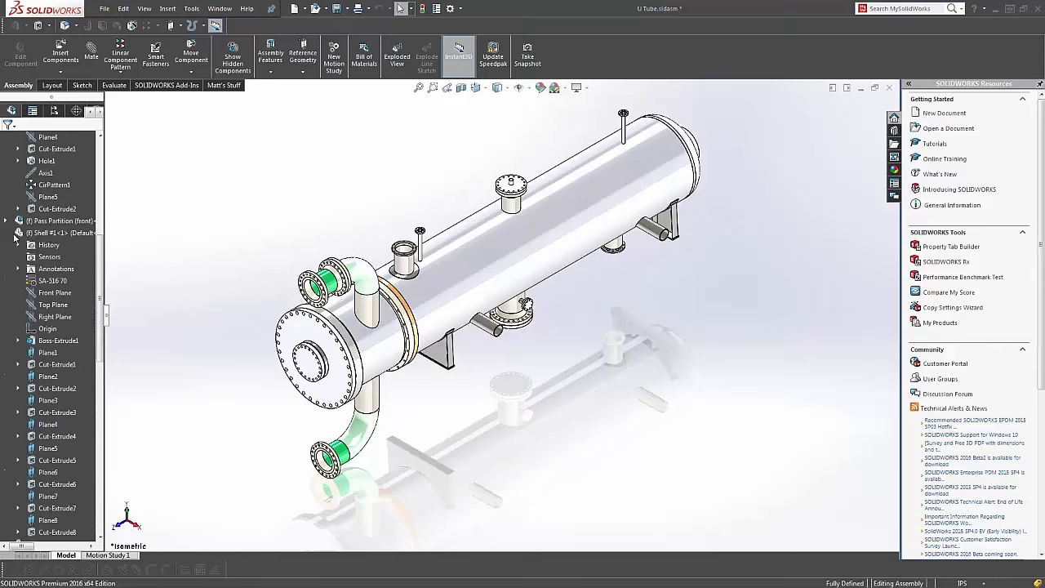
{"action": "right_click", "coordinate": [49, 233]}
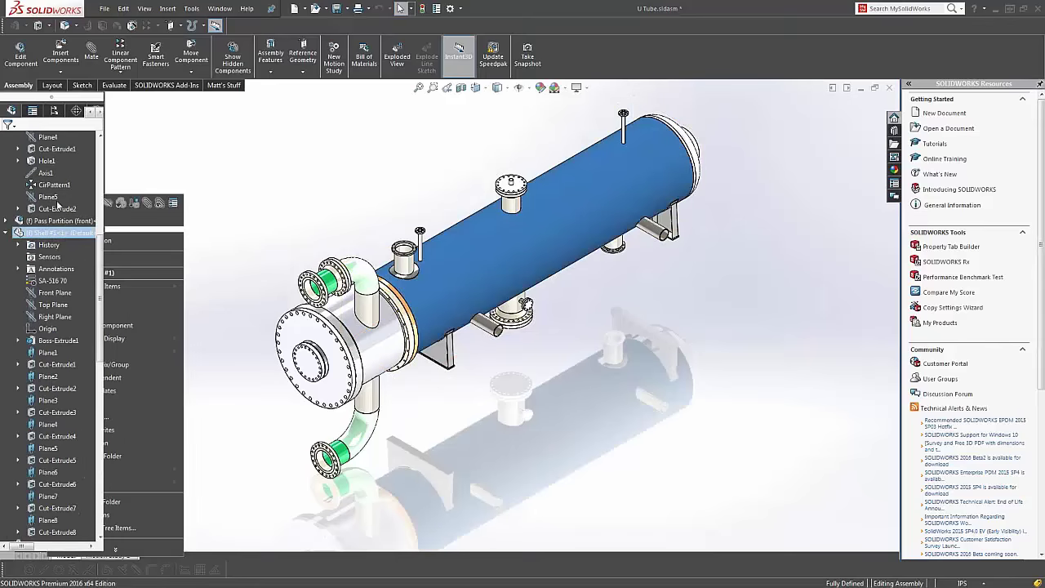
{"action": "left_click", "coordinate": [59, 207]}
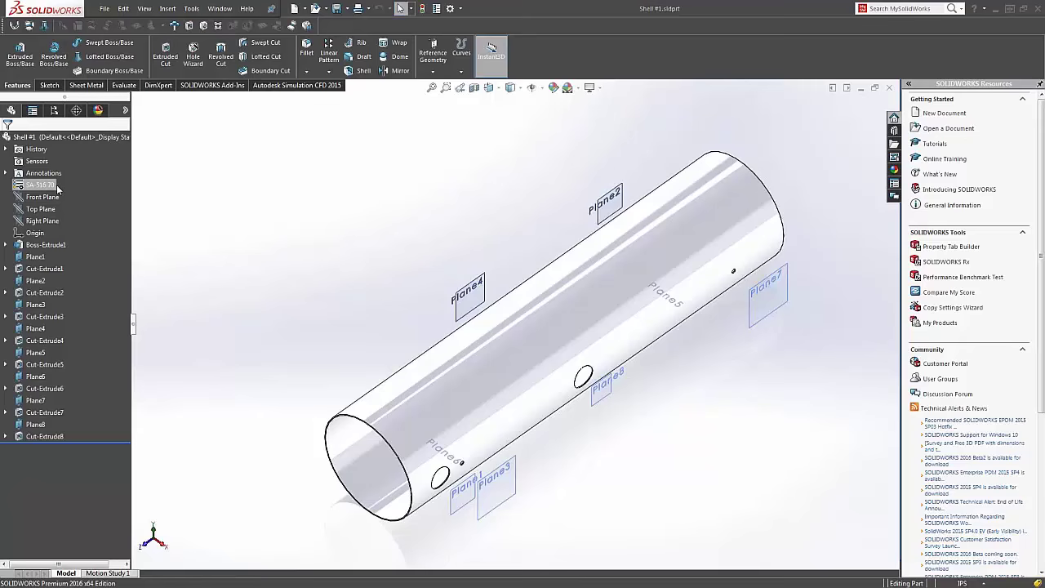
Step: Examine the sketches beneath Boss-Extrude1, Cut-Extrude1 and Cut-Extrude2 of the Shell #1 part, and close the part
{"action": "left_click", "coordinate": [6, 245]}
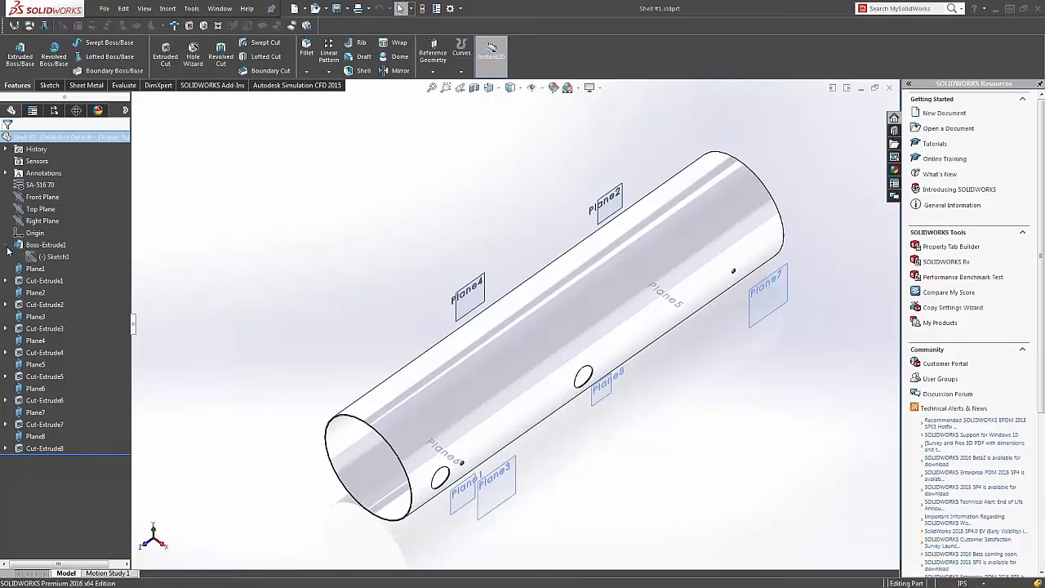
{"action": "left_click", "coordinate": [7, 280]}
{"action": "left_click", "coordinate": [6, 316]}
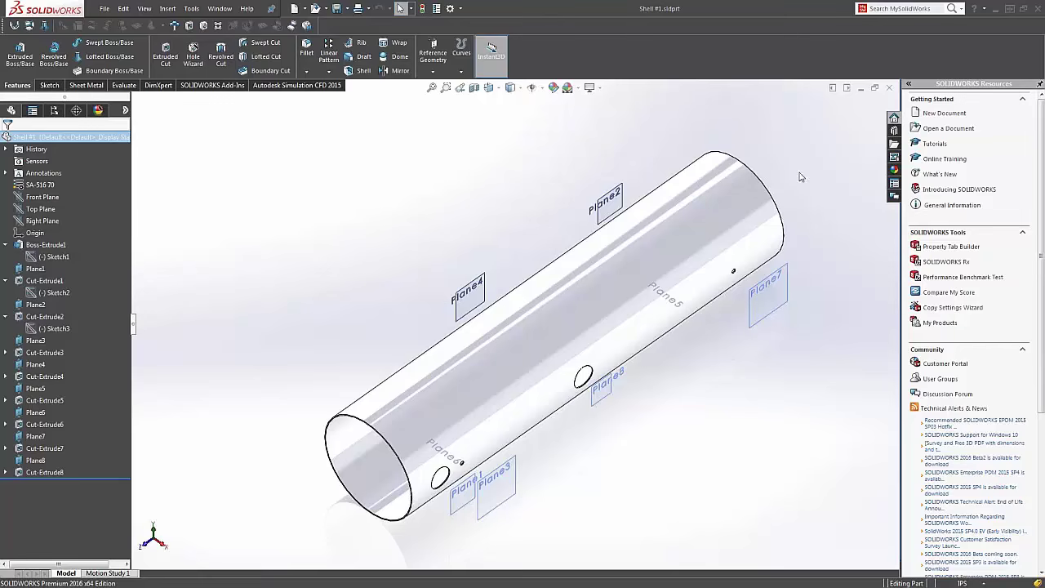
{"action": "left_click", "coordinate": [889, 88]}
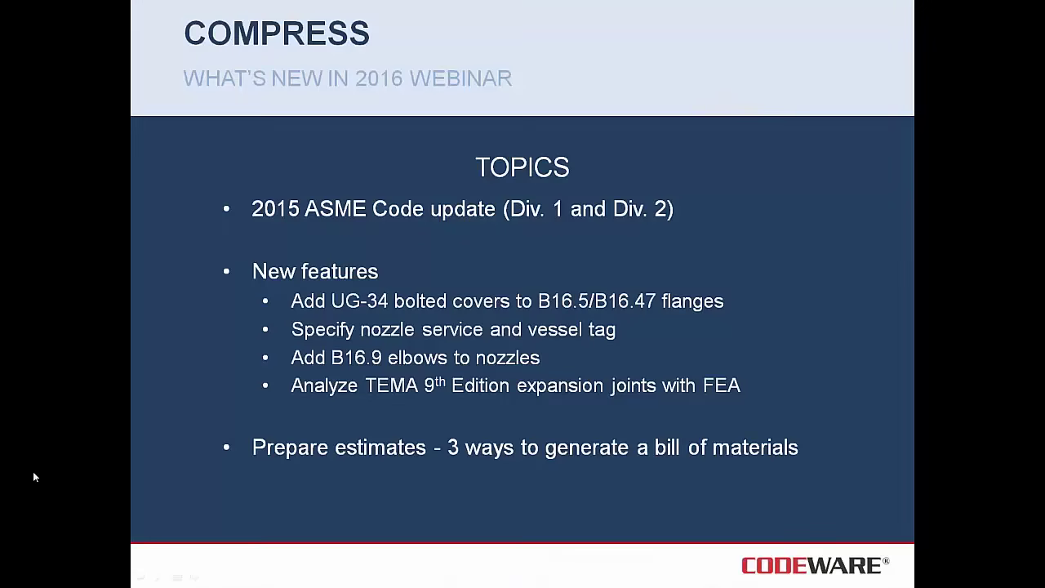
{"action": "key", "text": "Right"}
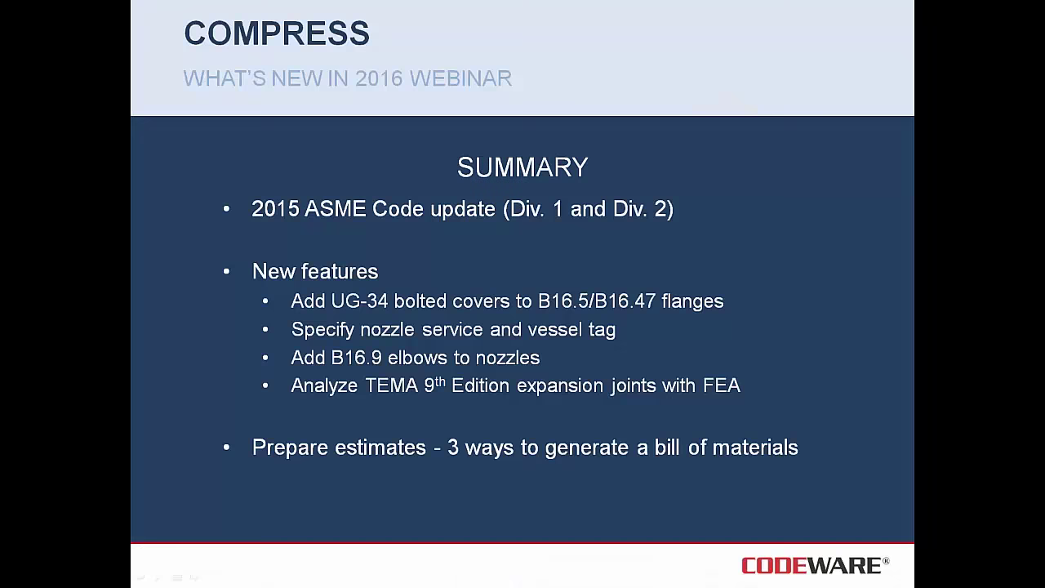